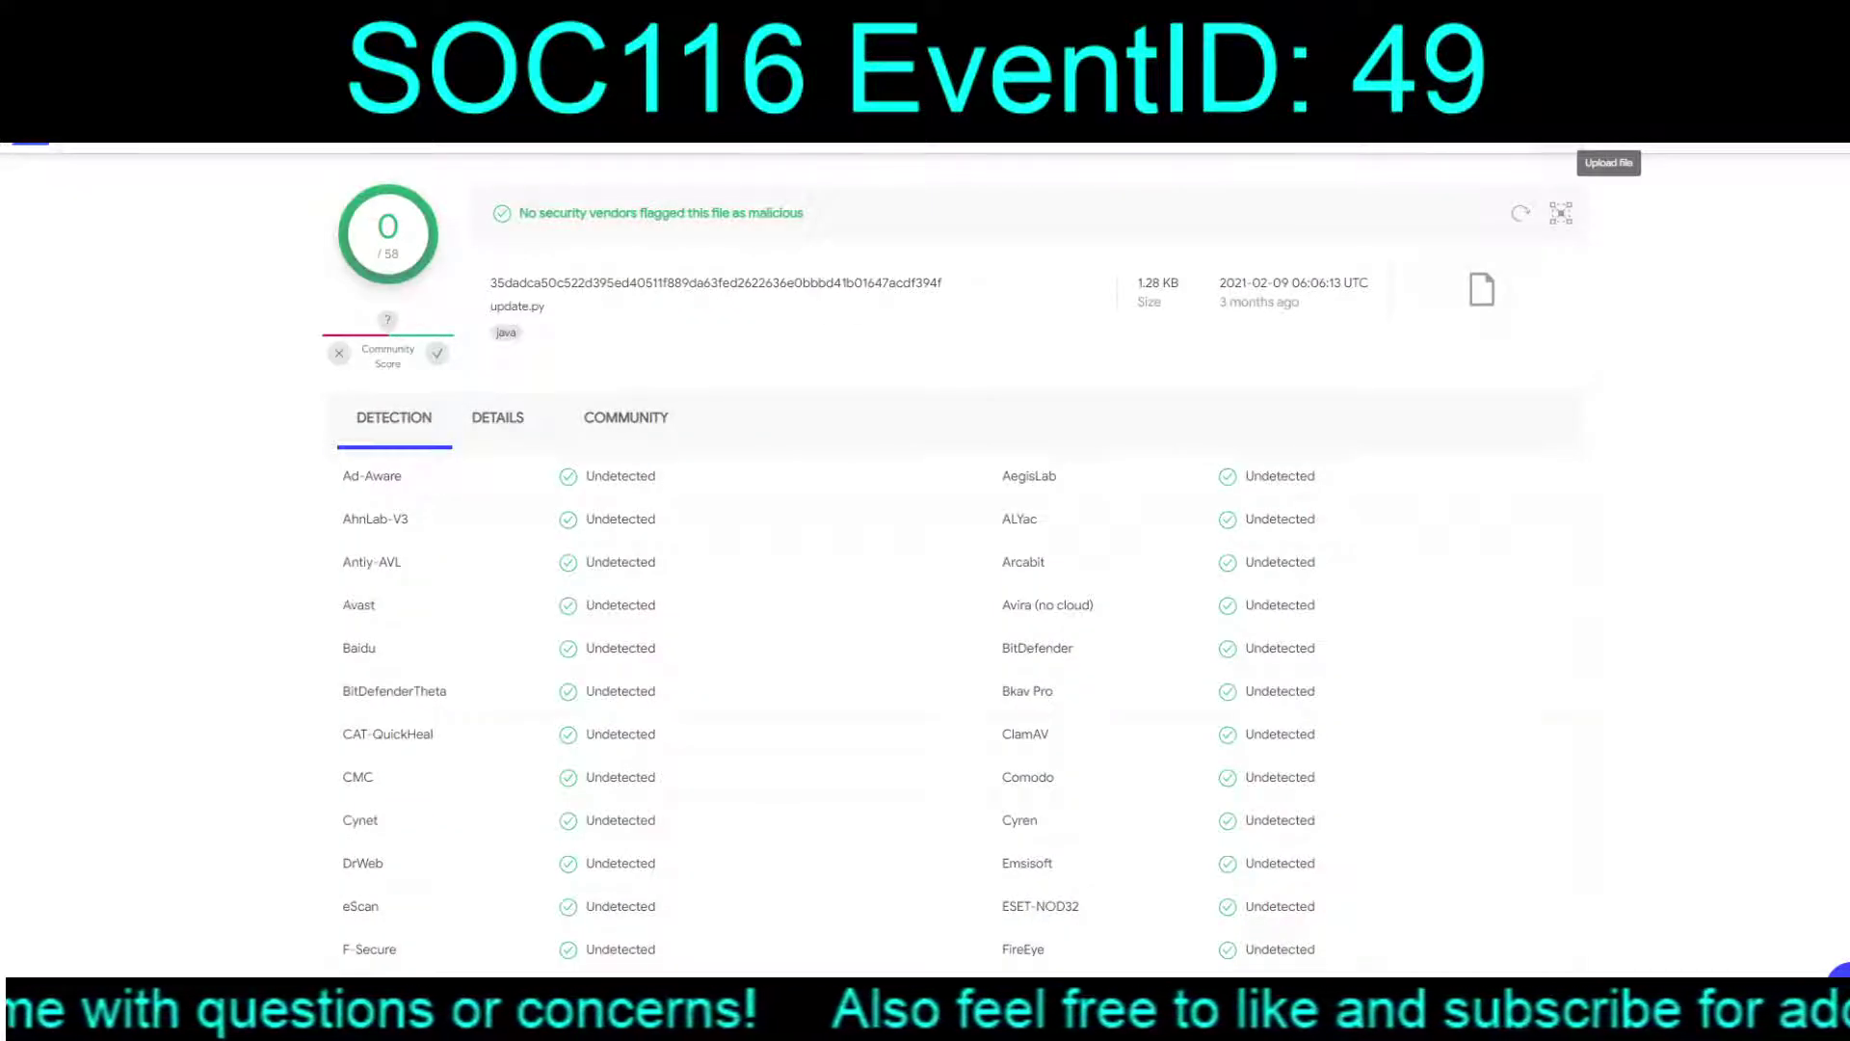
# Reanalyze update.py on VirusTotal and review the vendor detection list.
pyautogui.click(1521, 213)
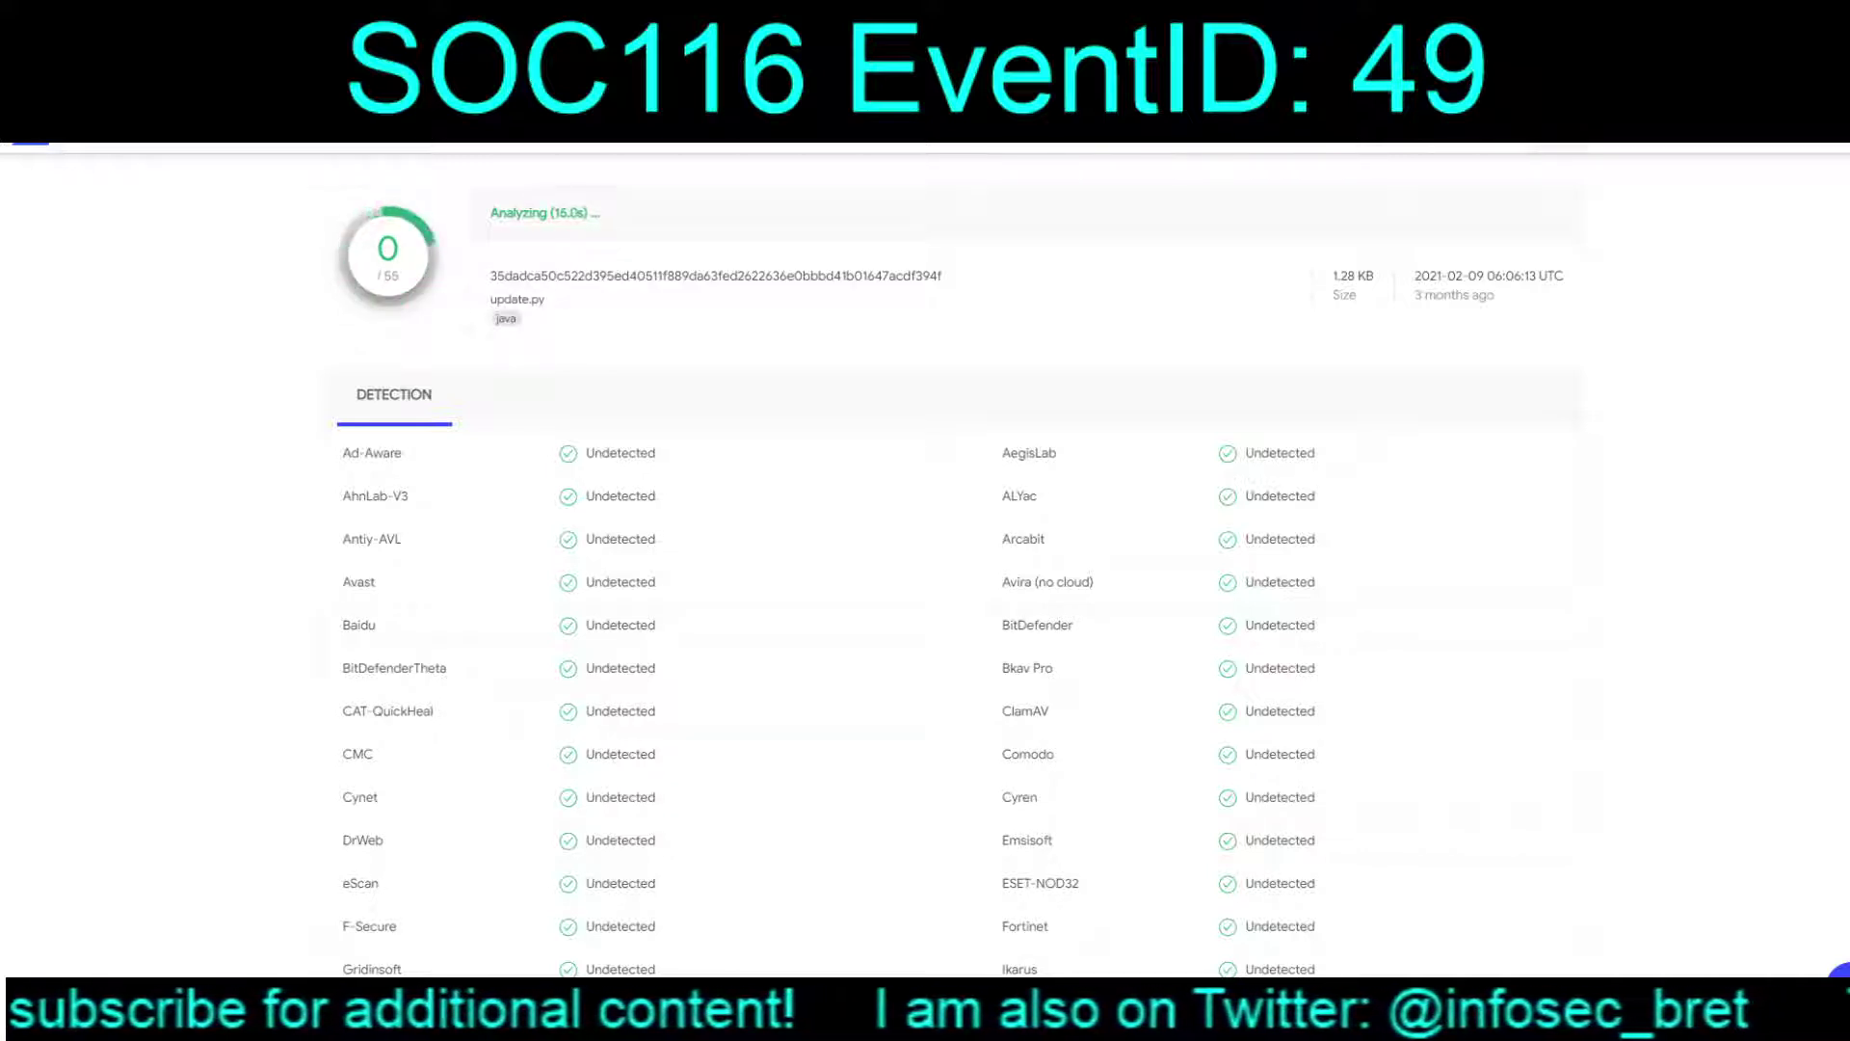
pyautogui.scroll(-8, 950, 578)
pyautogui.scroll(8, 949, 579)
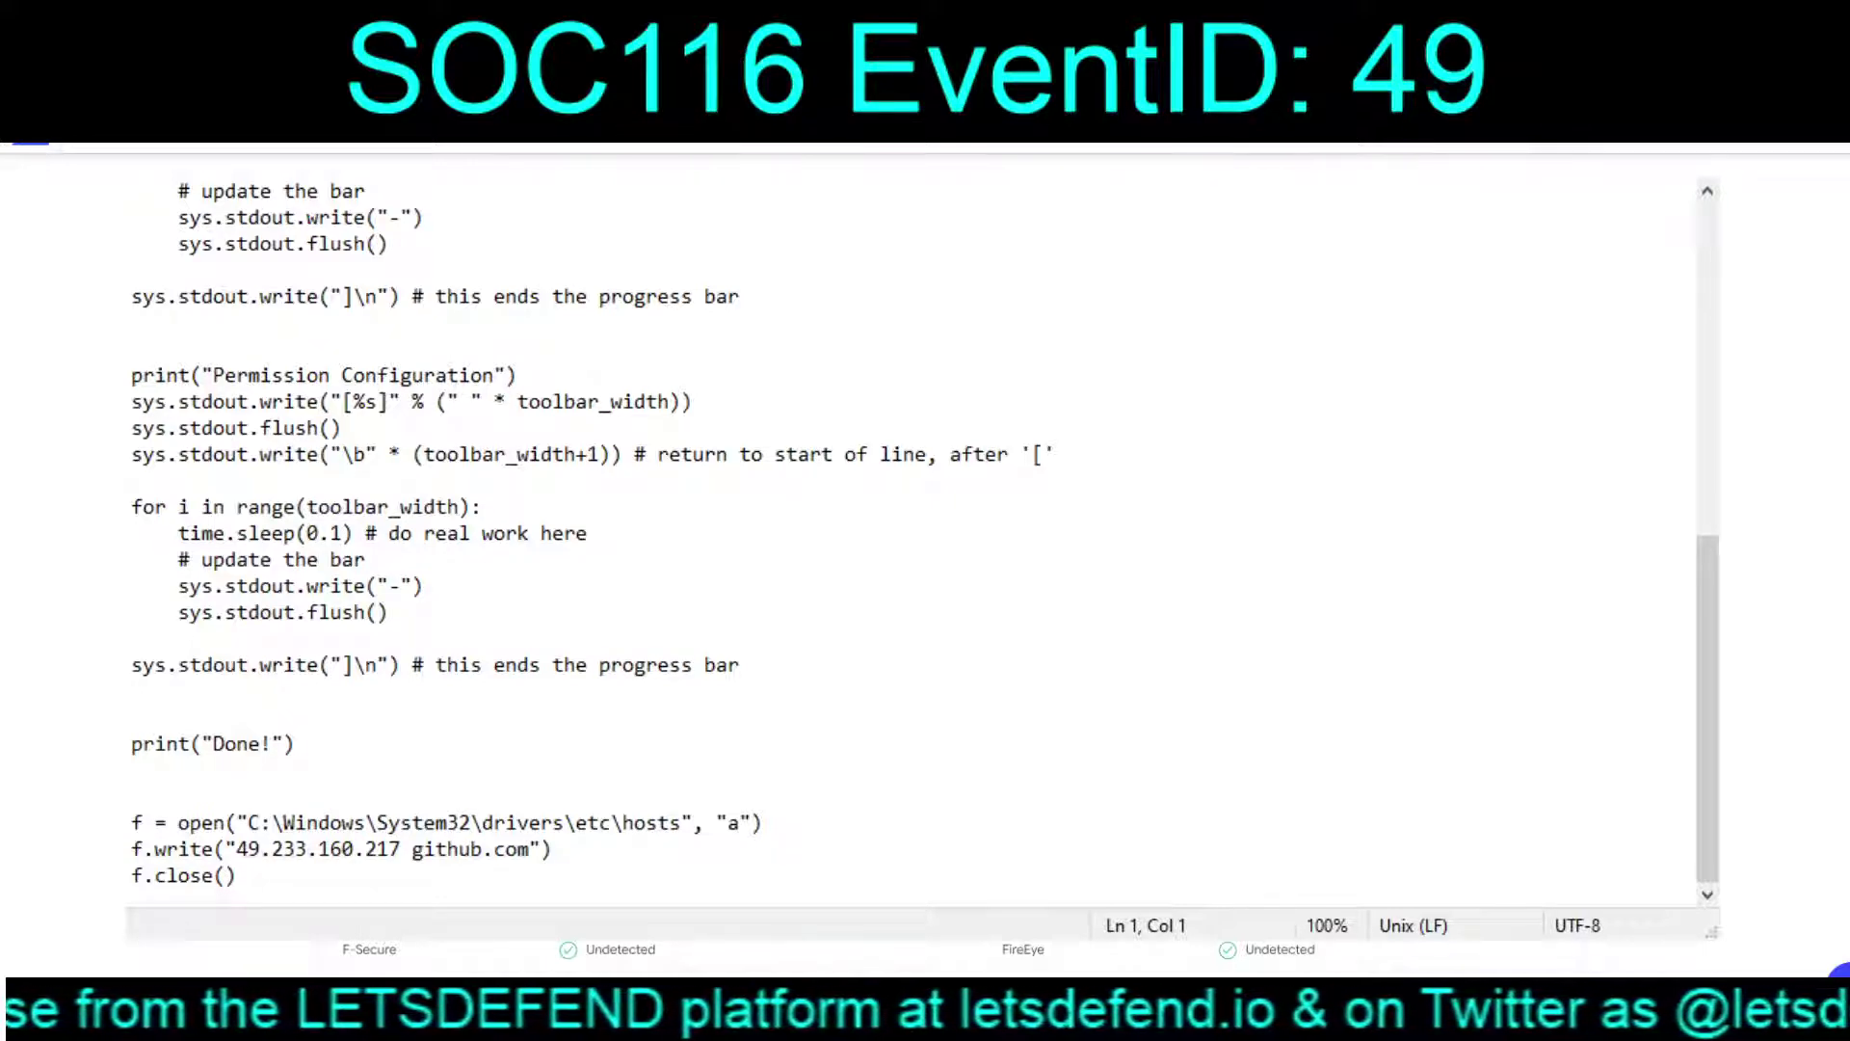
# Read through the update.py source code, from the toolbar setup to the closing lines that write to the Windows hosts file.
pyautogui.scroll(9, 915, 530)
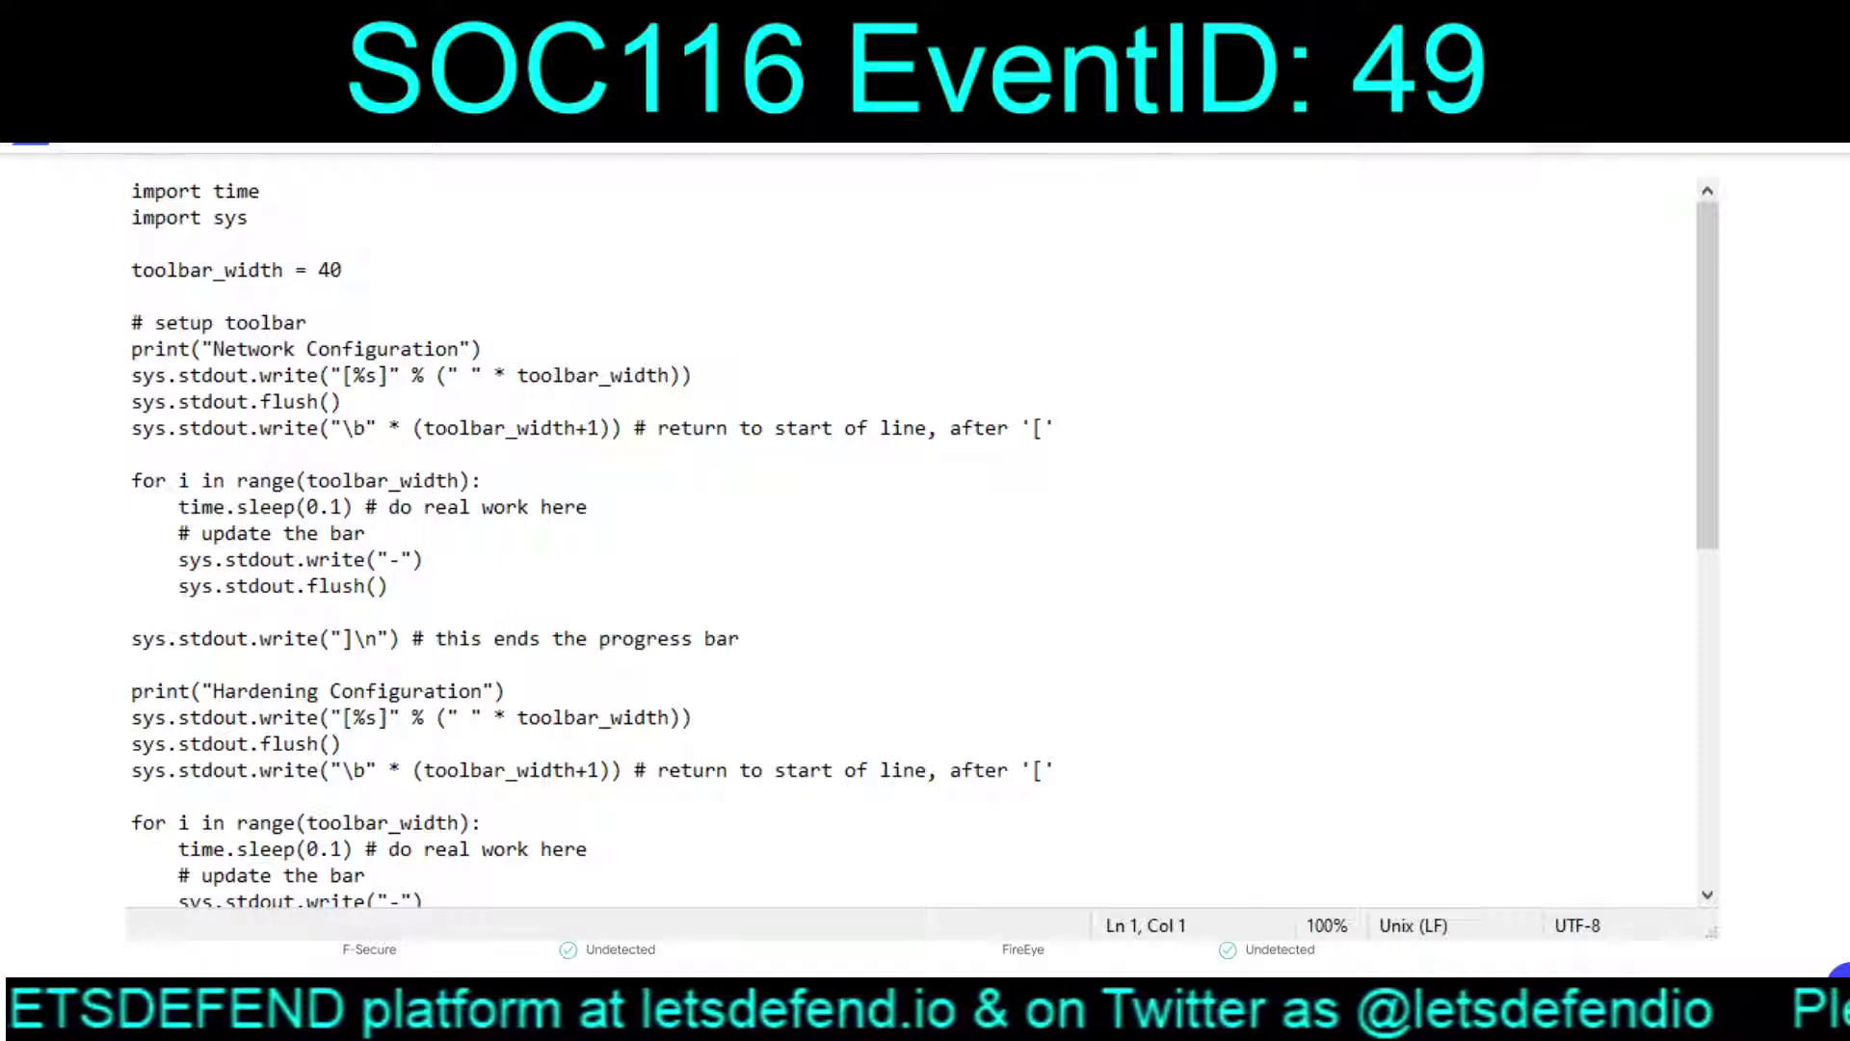
pyautogui.moveTo(213, 270); pyautogui.dragTo(132, 296)
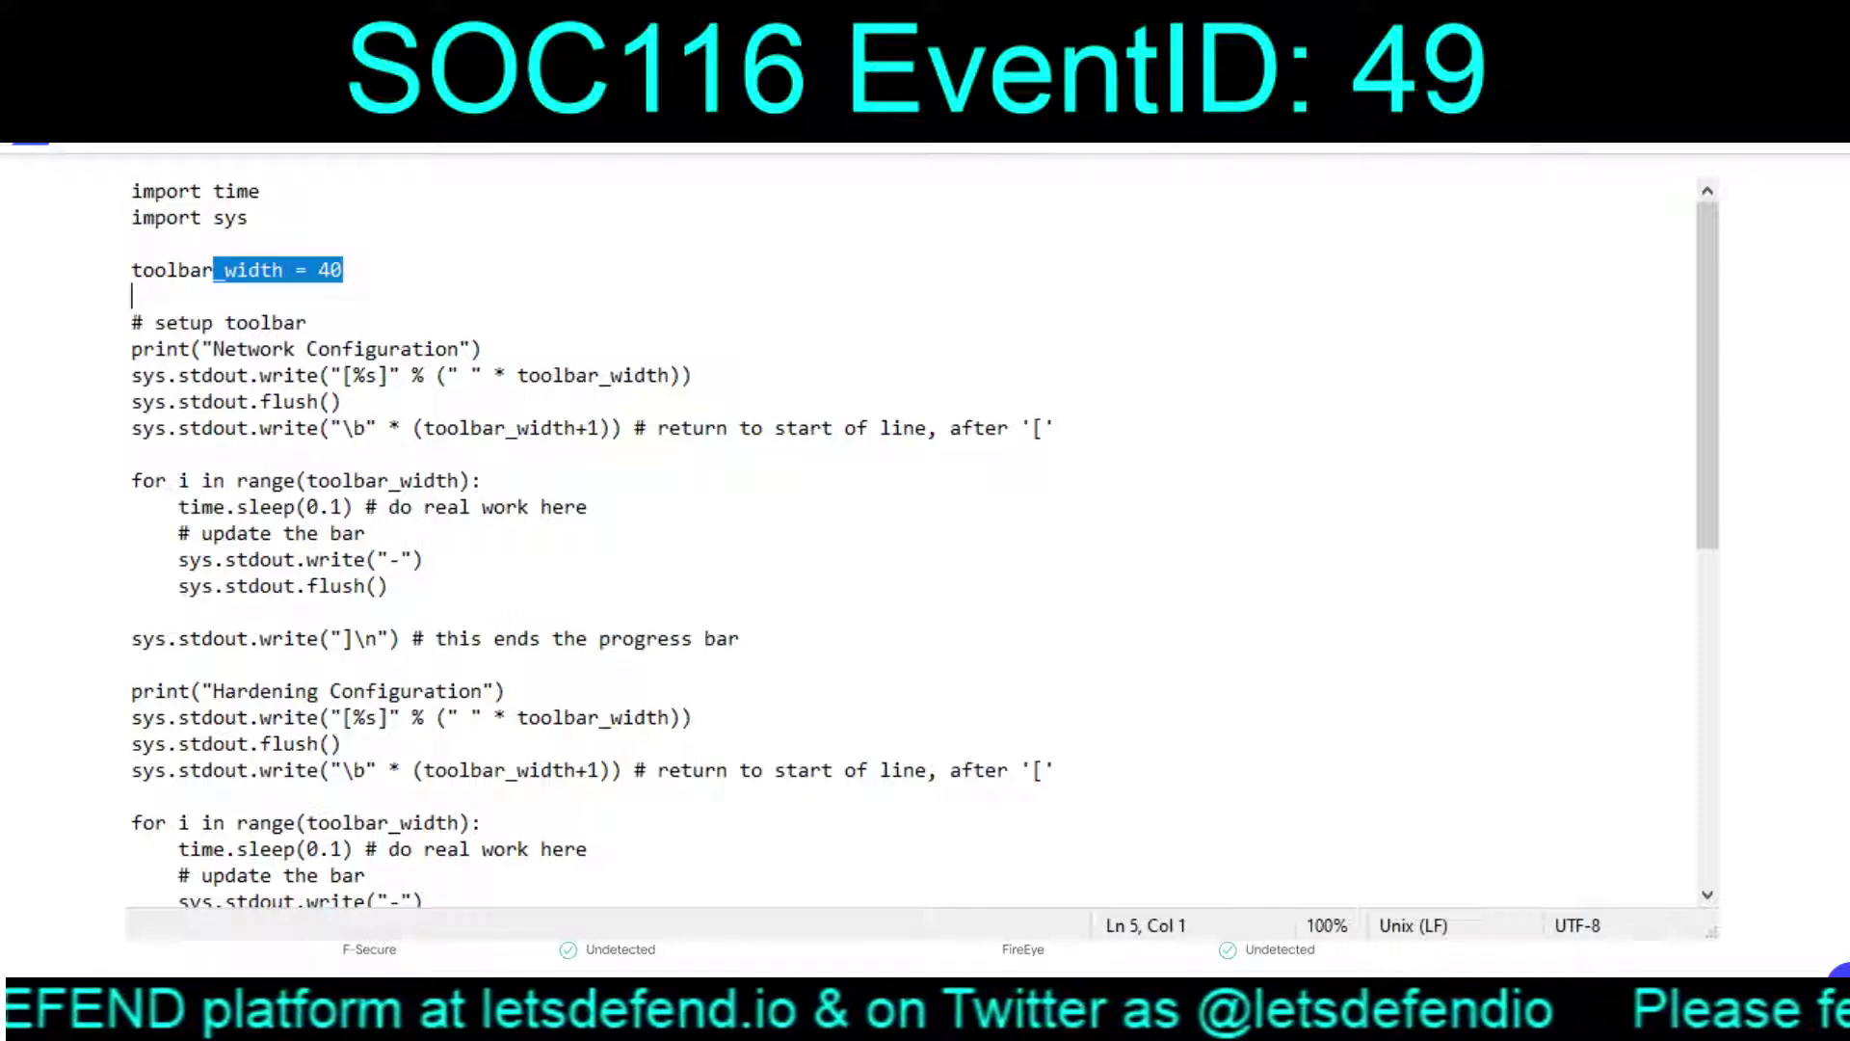
pyautogui.scroll(-1, 915, 540)
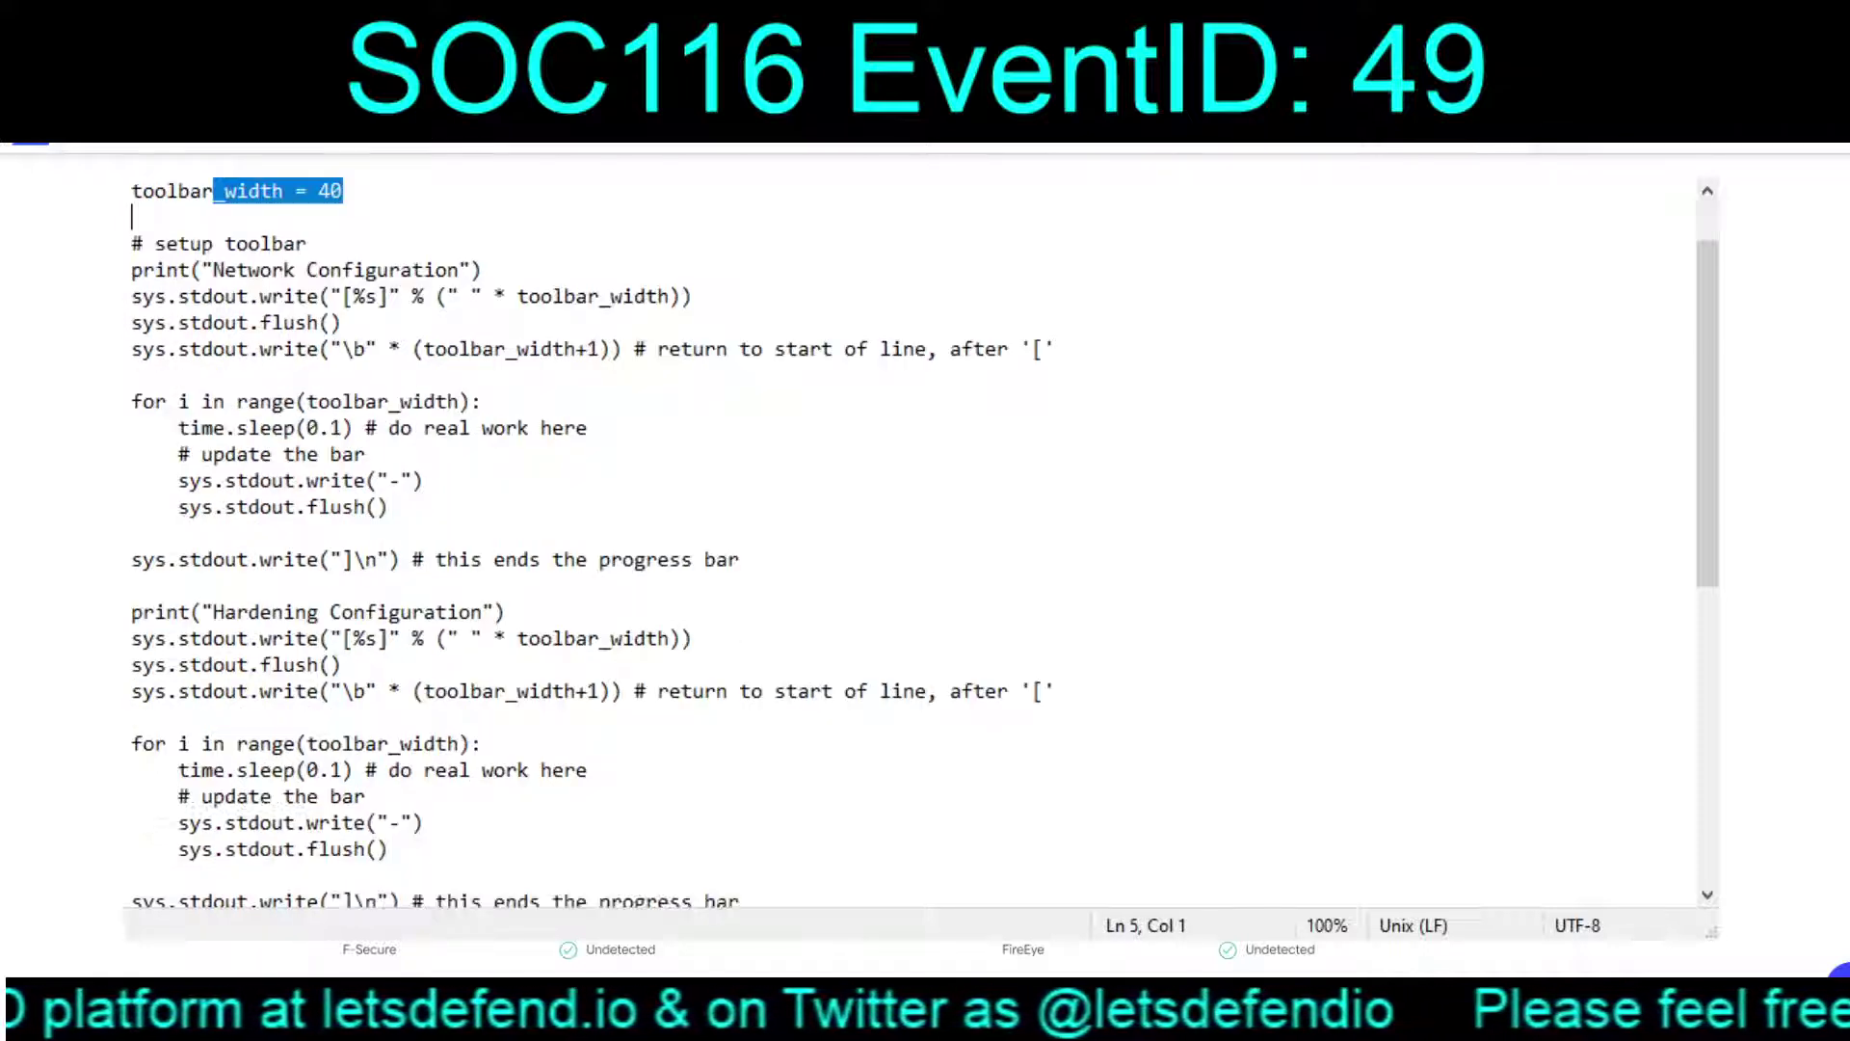
pyautogui.scroll(-1, 915, 540)
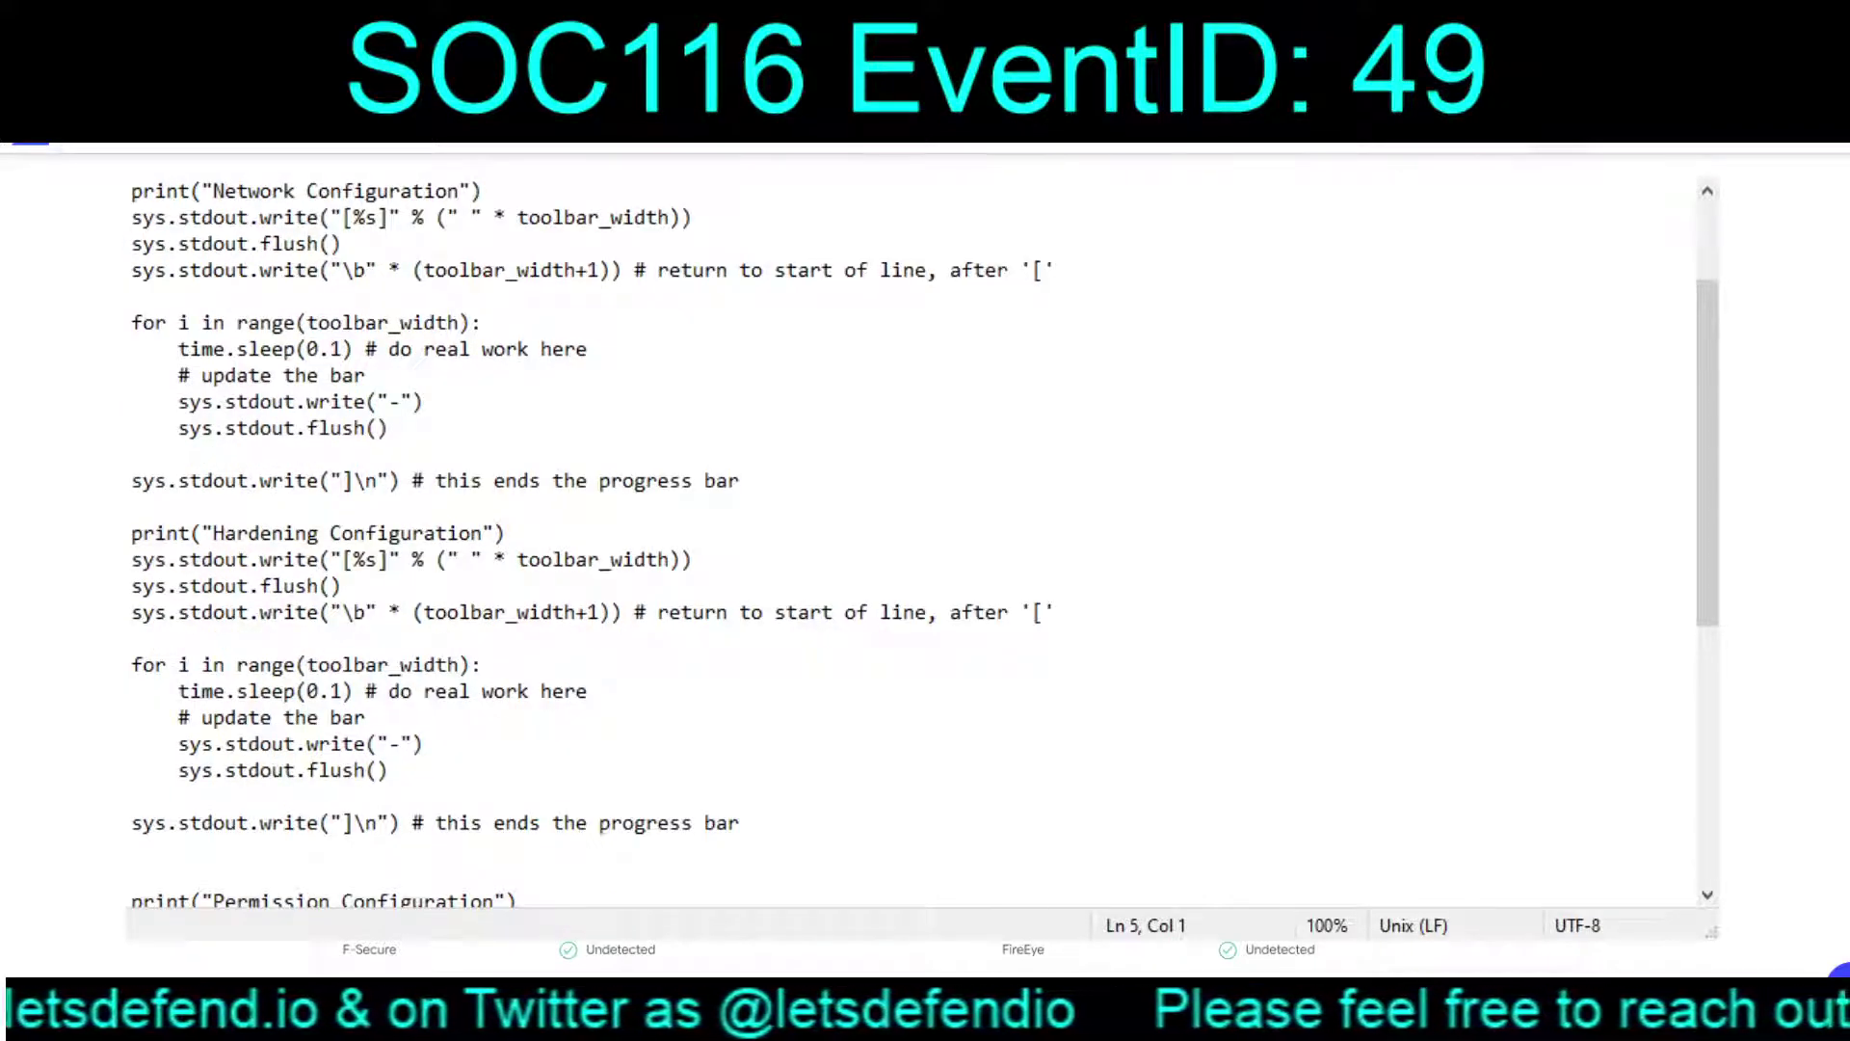
pyautogui.scroll(-1, 916, 540)
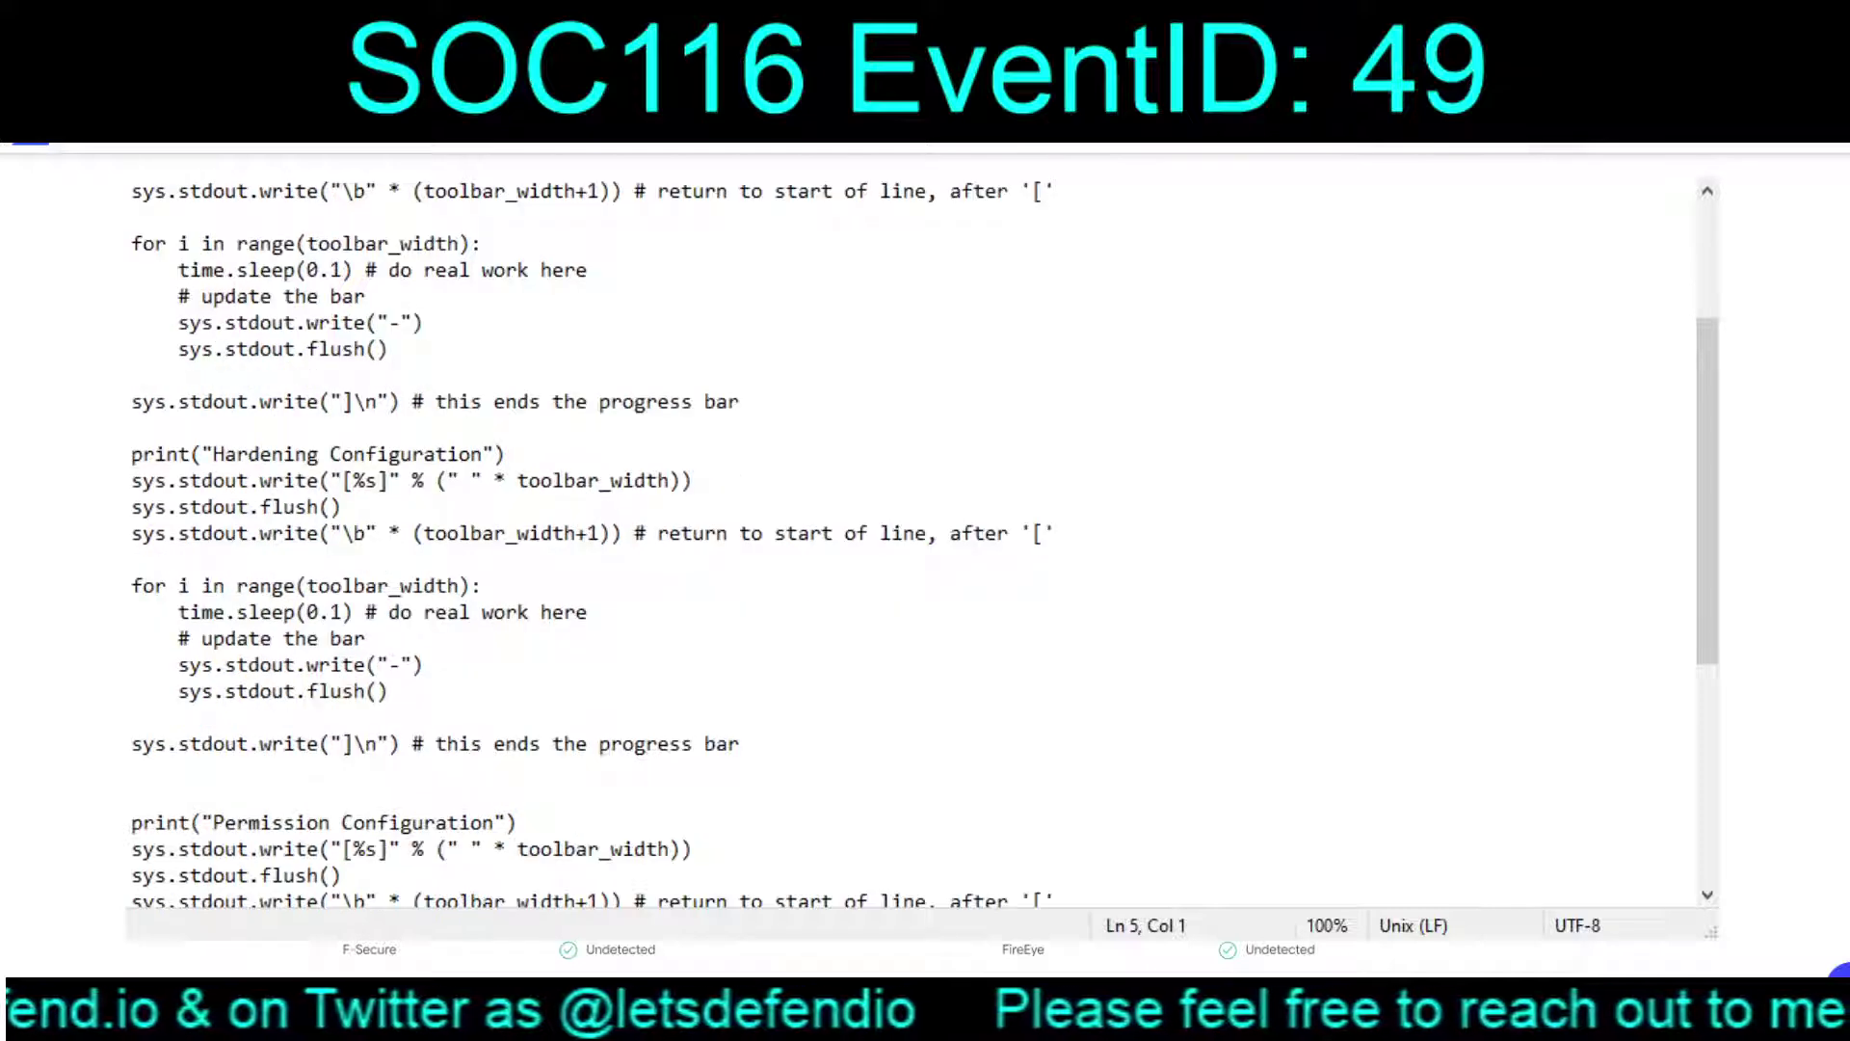
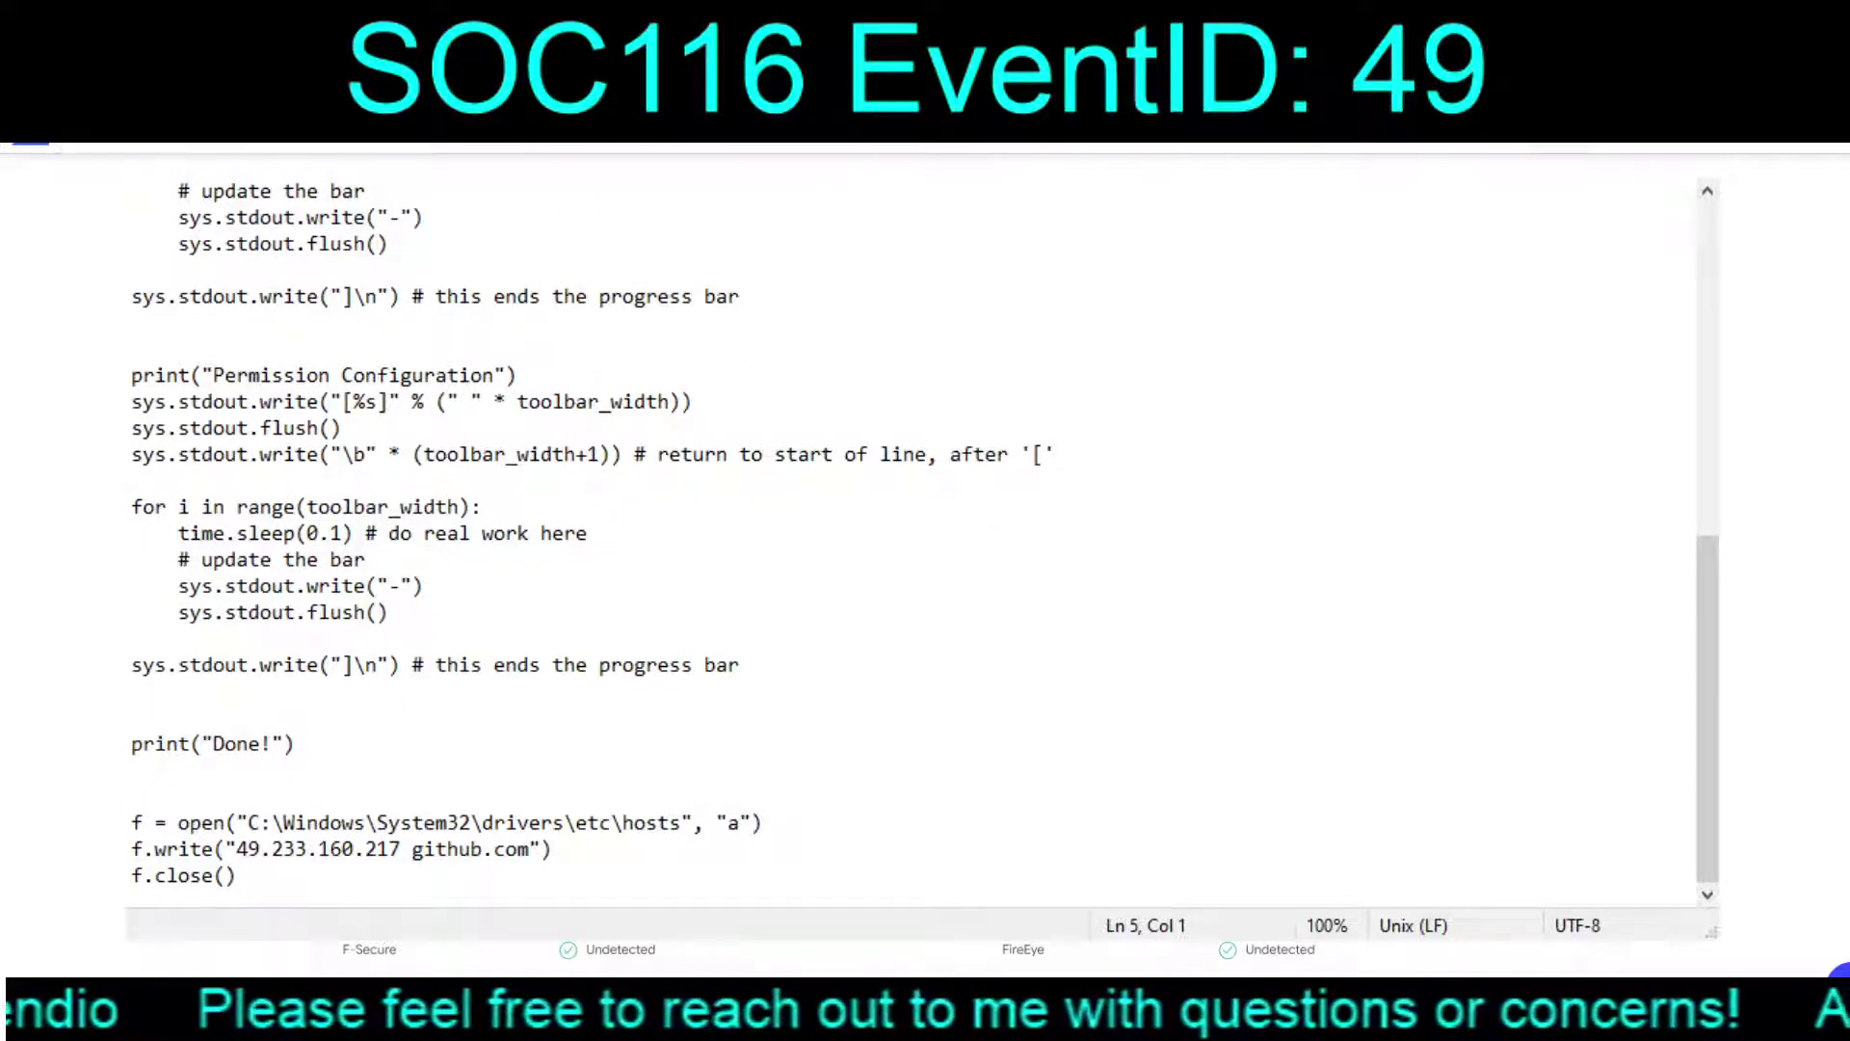
pyautogui.moveTo(684, 822); pyautogui.dragTo(471, 849)
pyautogui.click(459, 848)
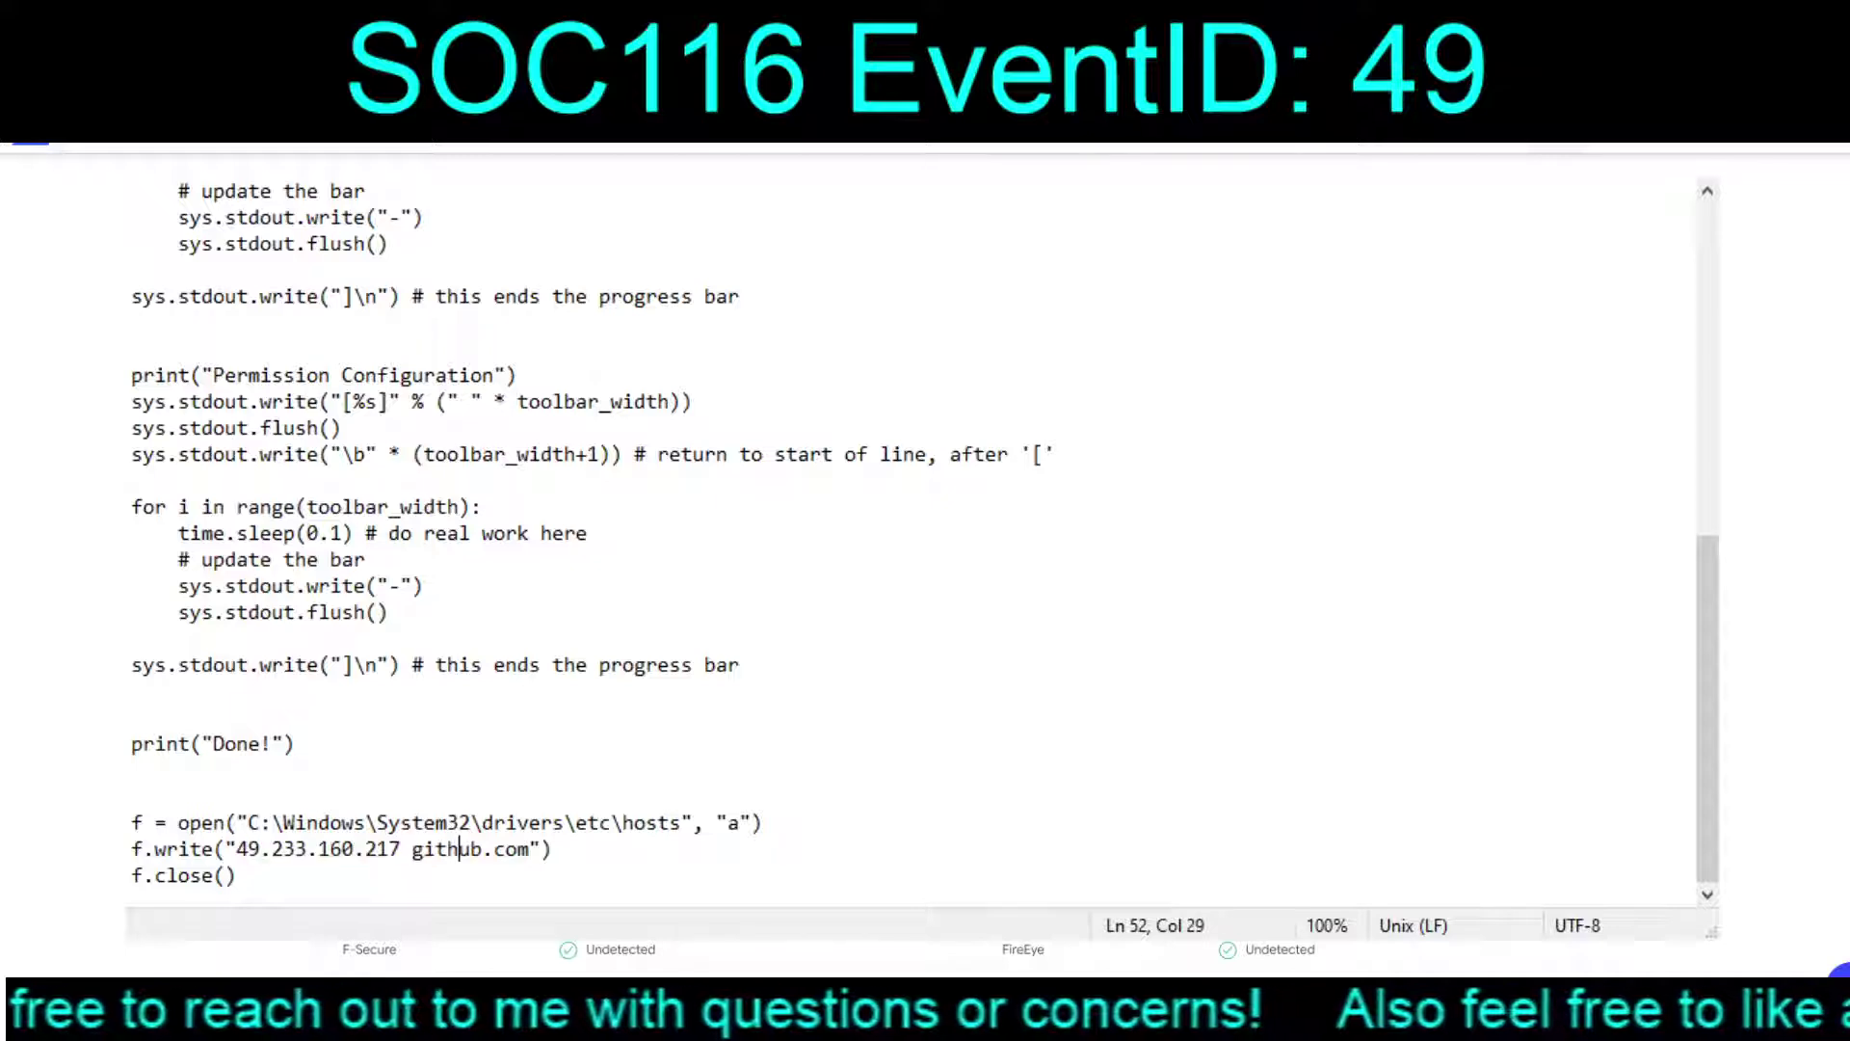
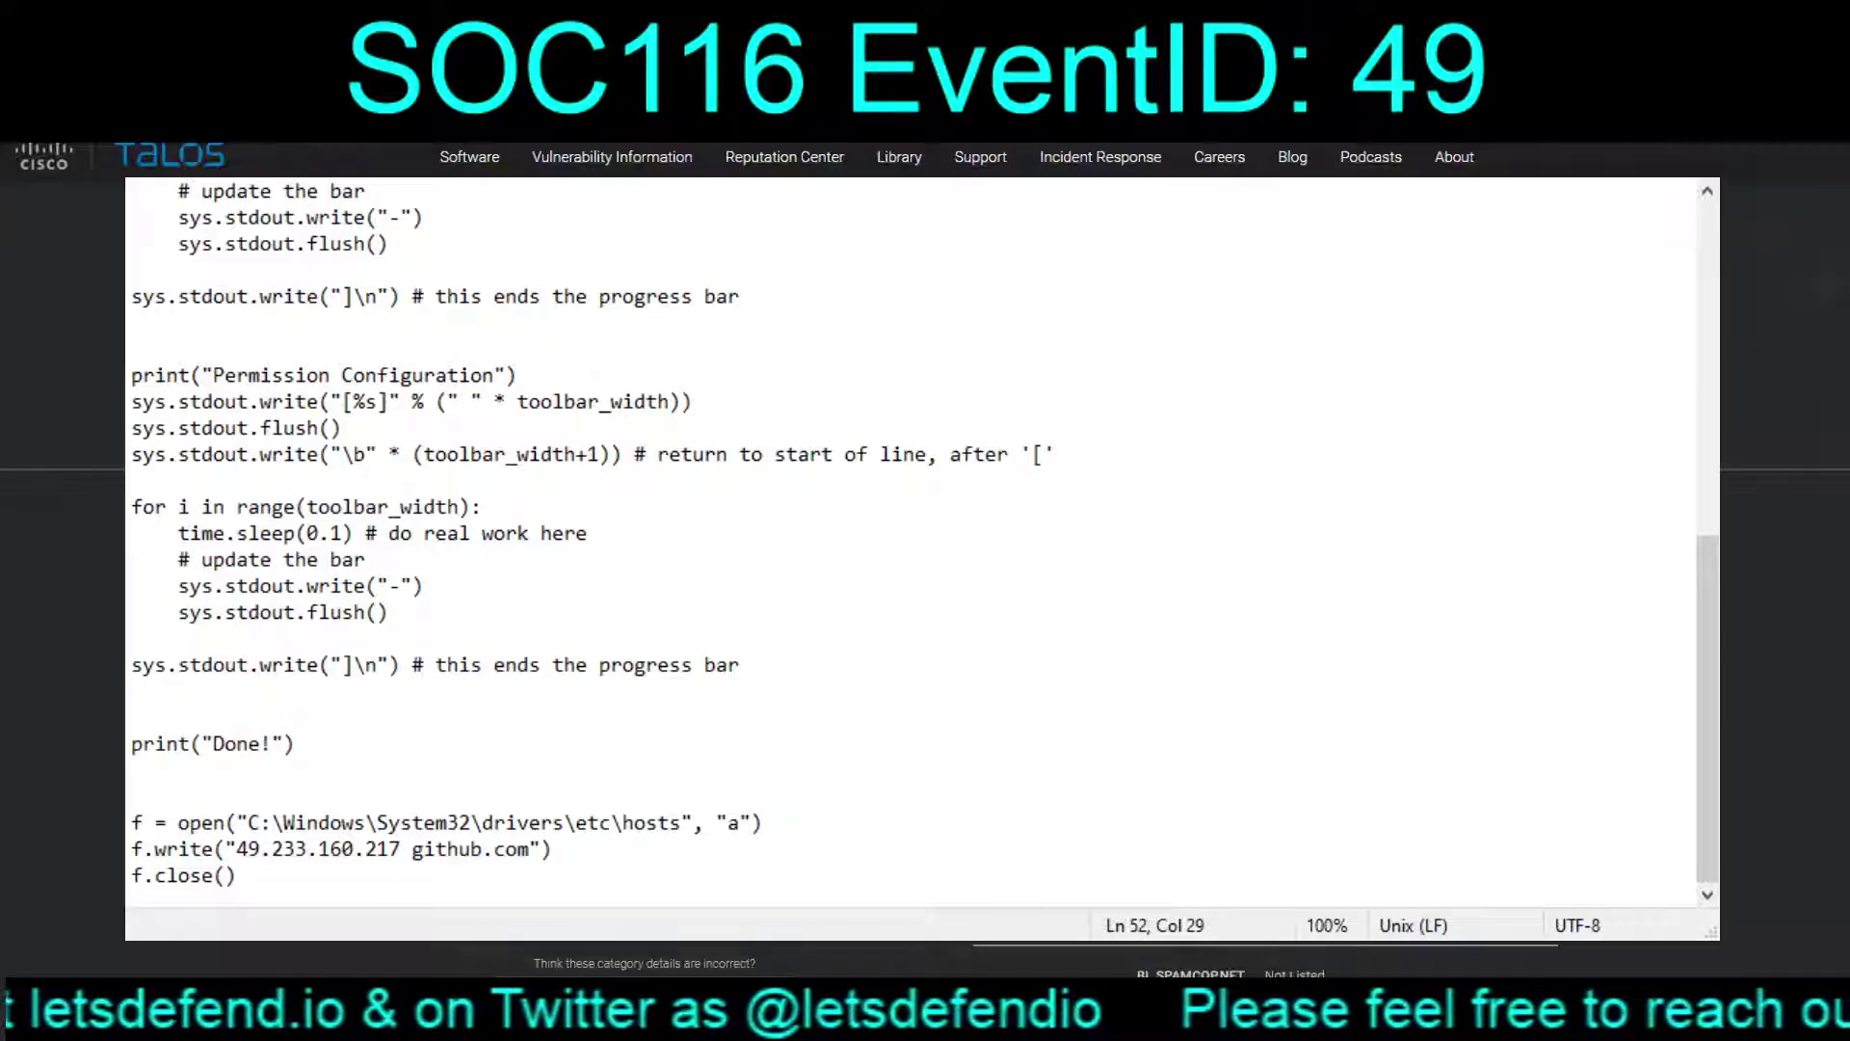
# Check the Talos details for 49.233.160.217, and examine its AlienVault OTX analysis overview and related pulses.
pyautogui.scroll(-2, 925, 520)
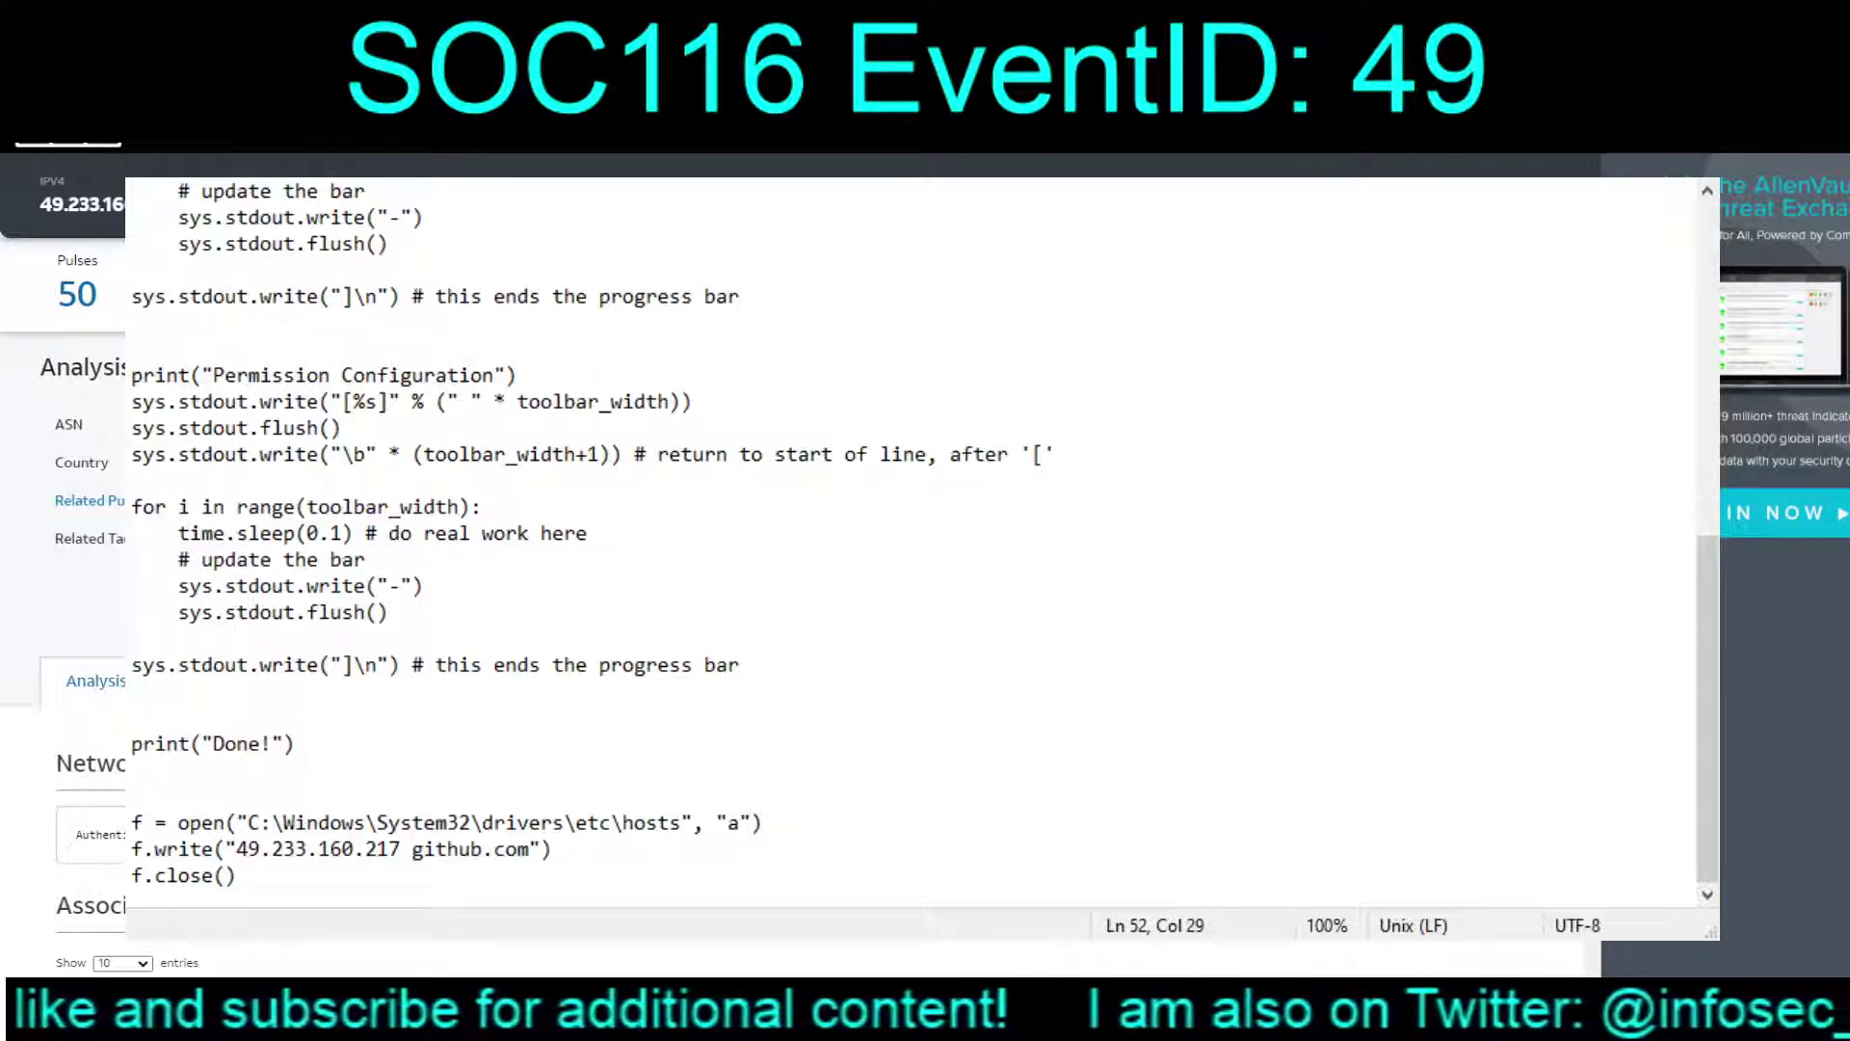
pyautogui.scroll(-2, 65, 578)
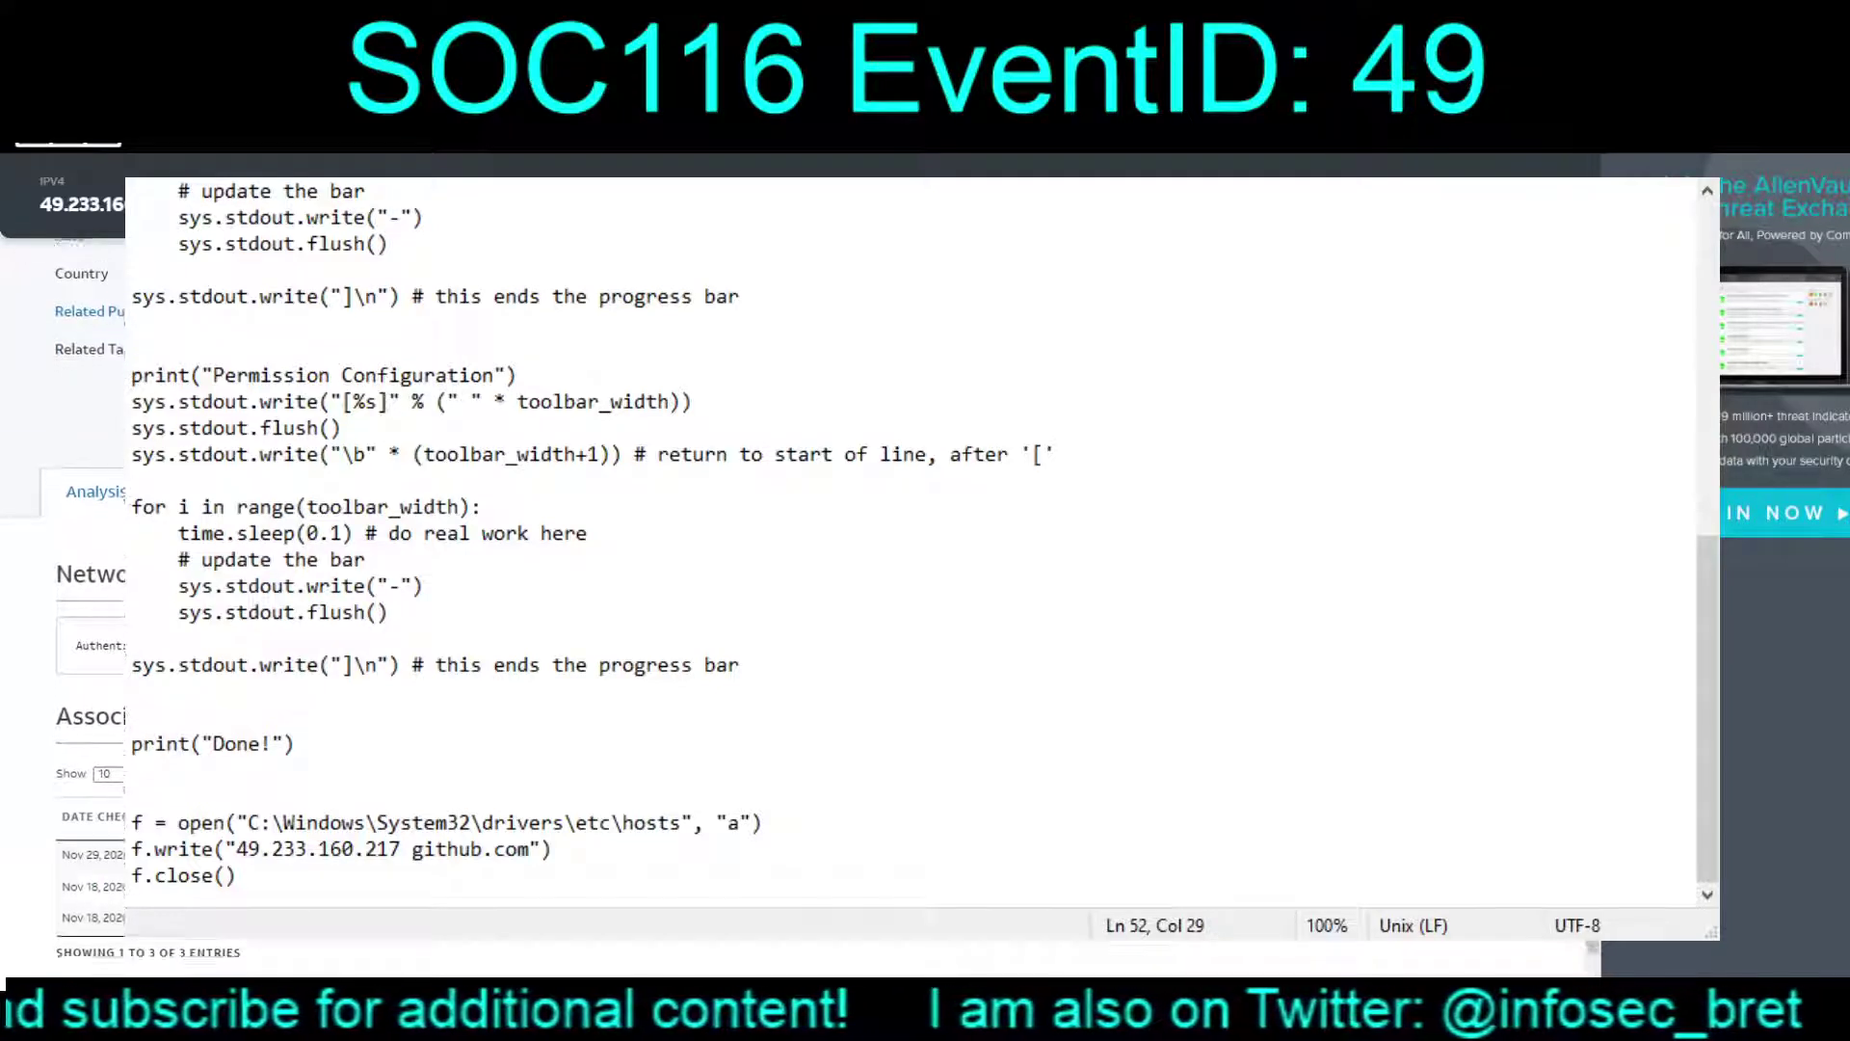
pyautogui.scroll(2, 65, 578)
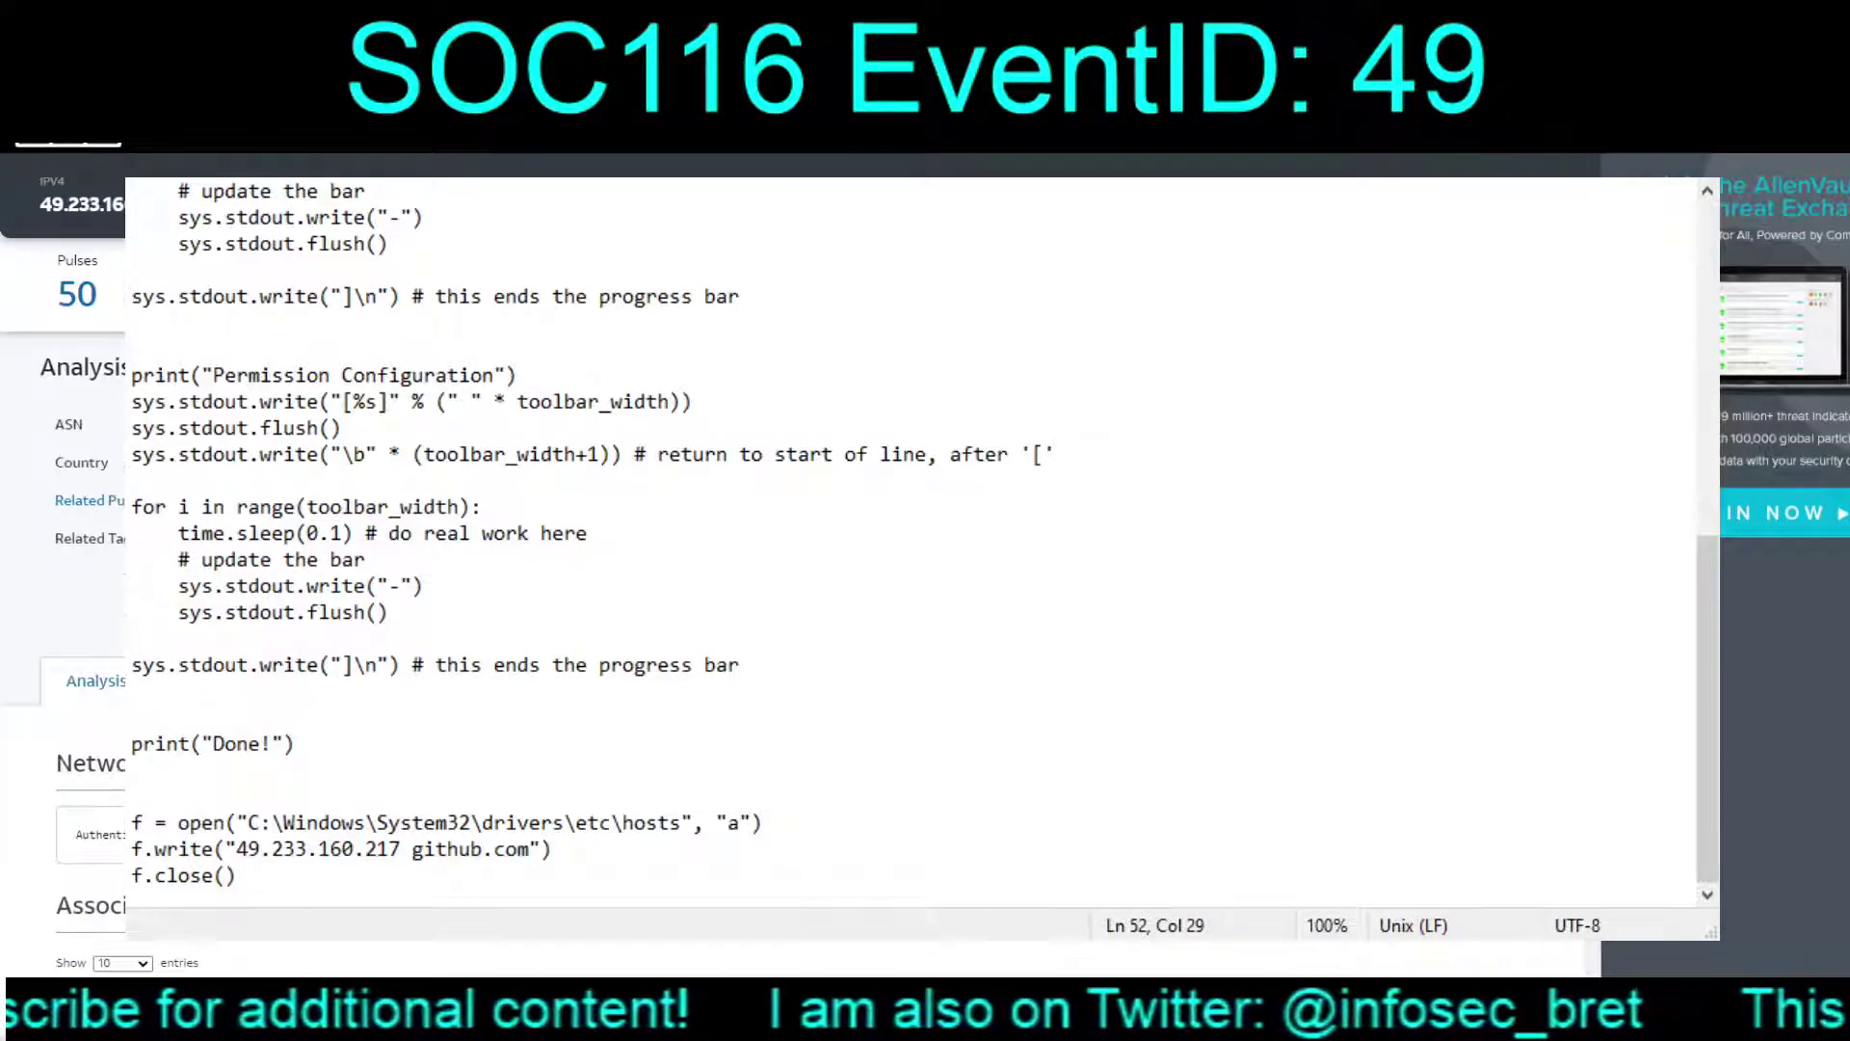
pyautogui.scroll(-6, 64, 579)
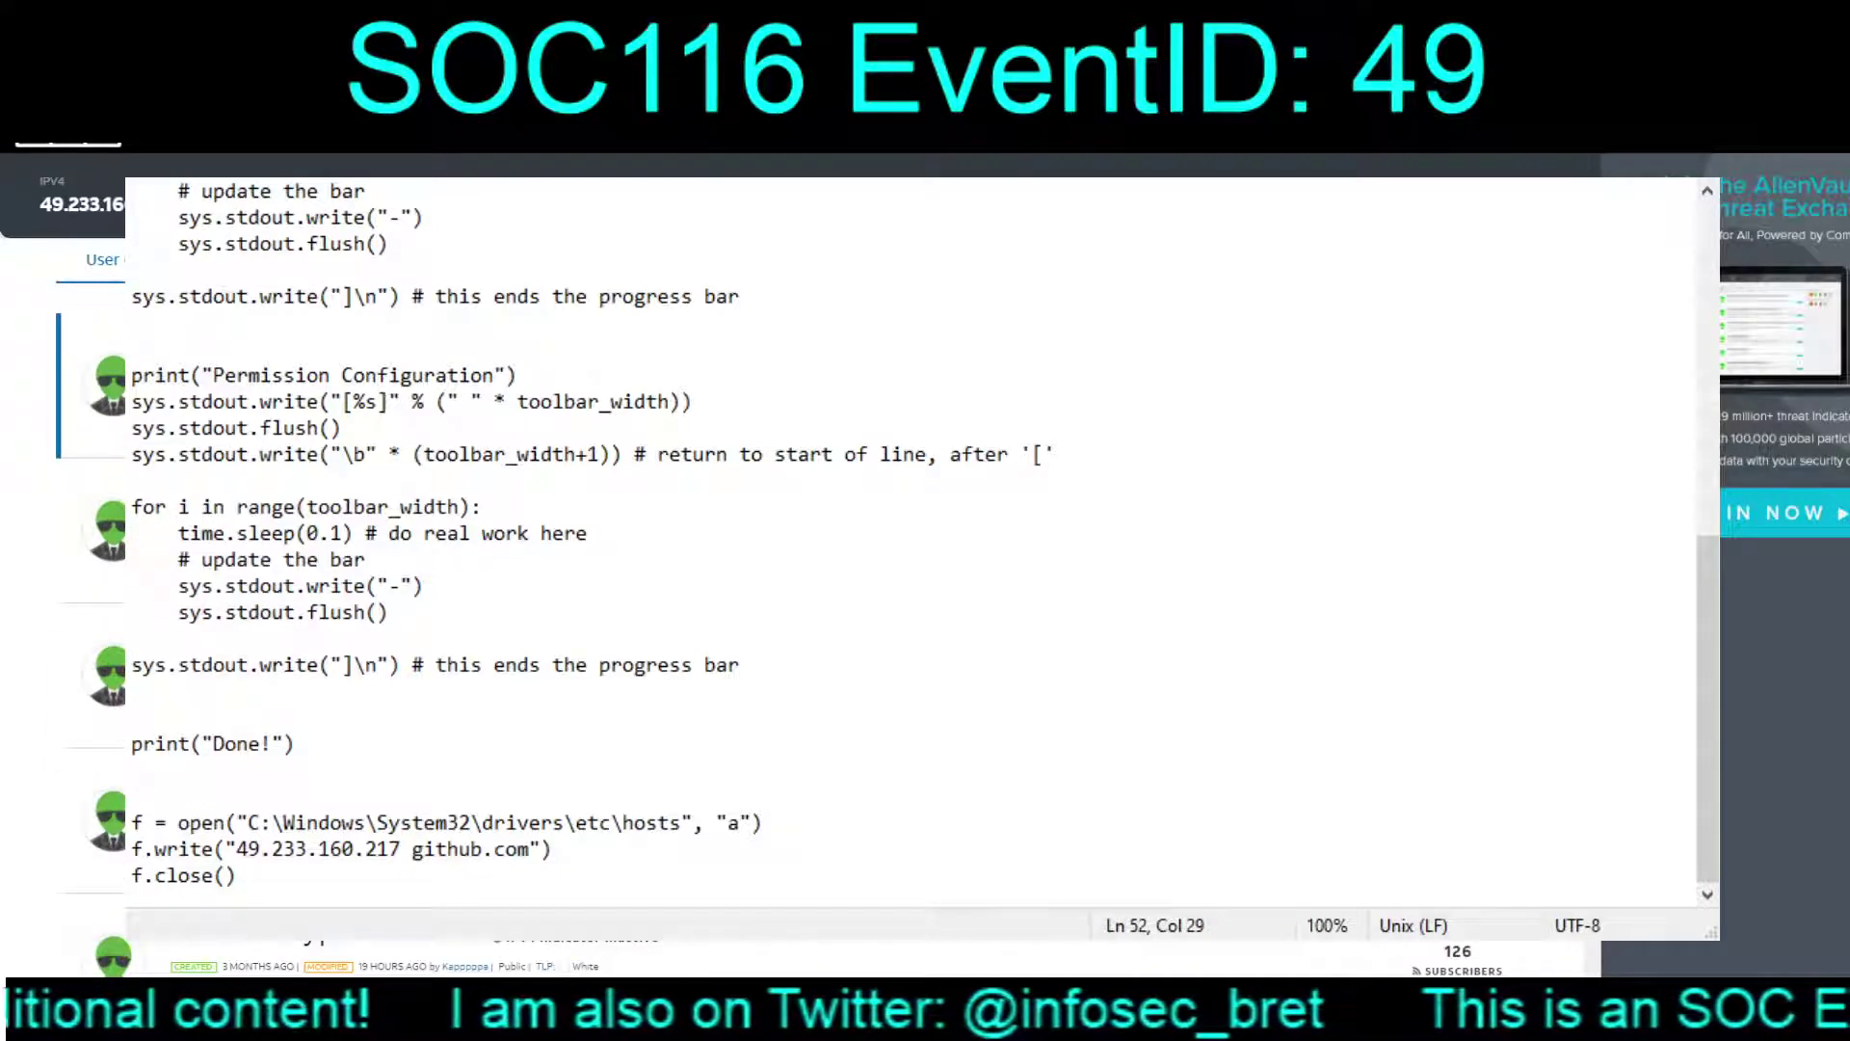
pyautogui.scroll(-5, 65, 578)
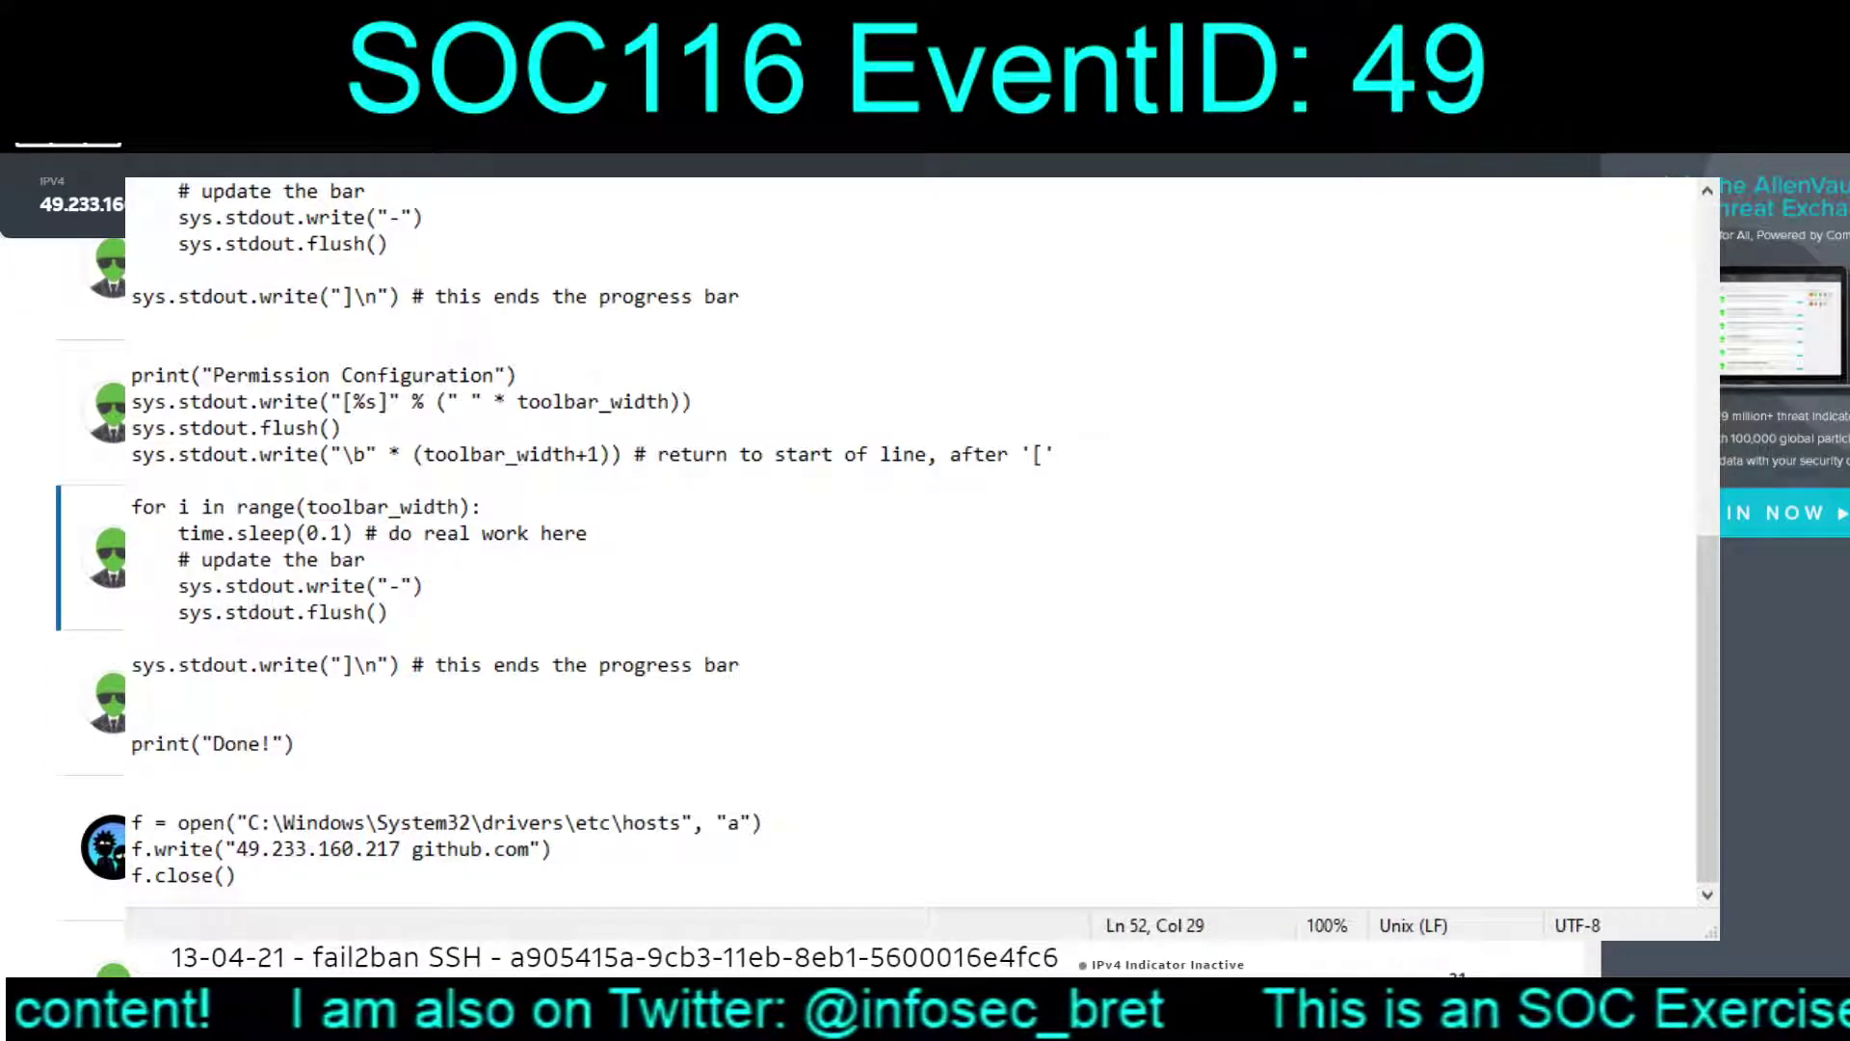
pyautogui.scroll(-5, 65, 578)
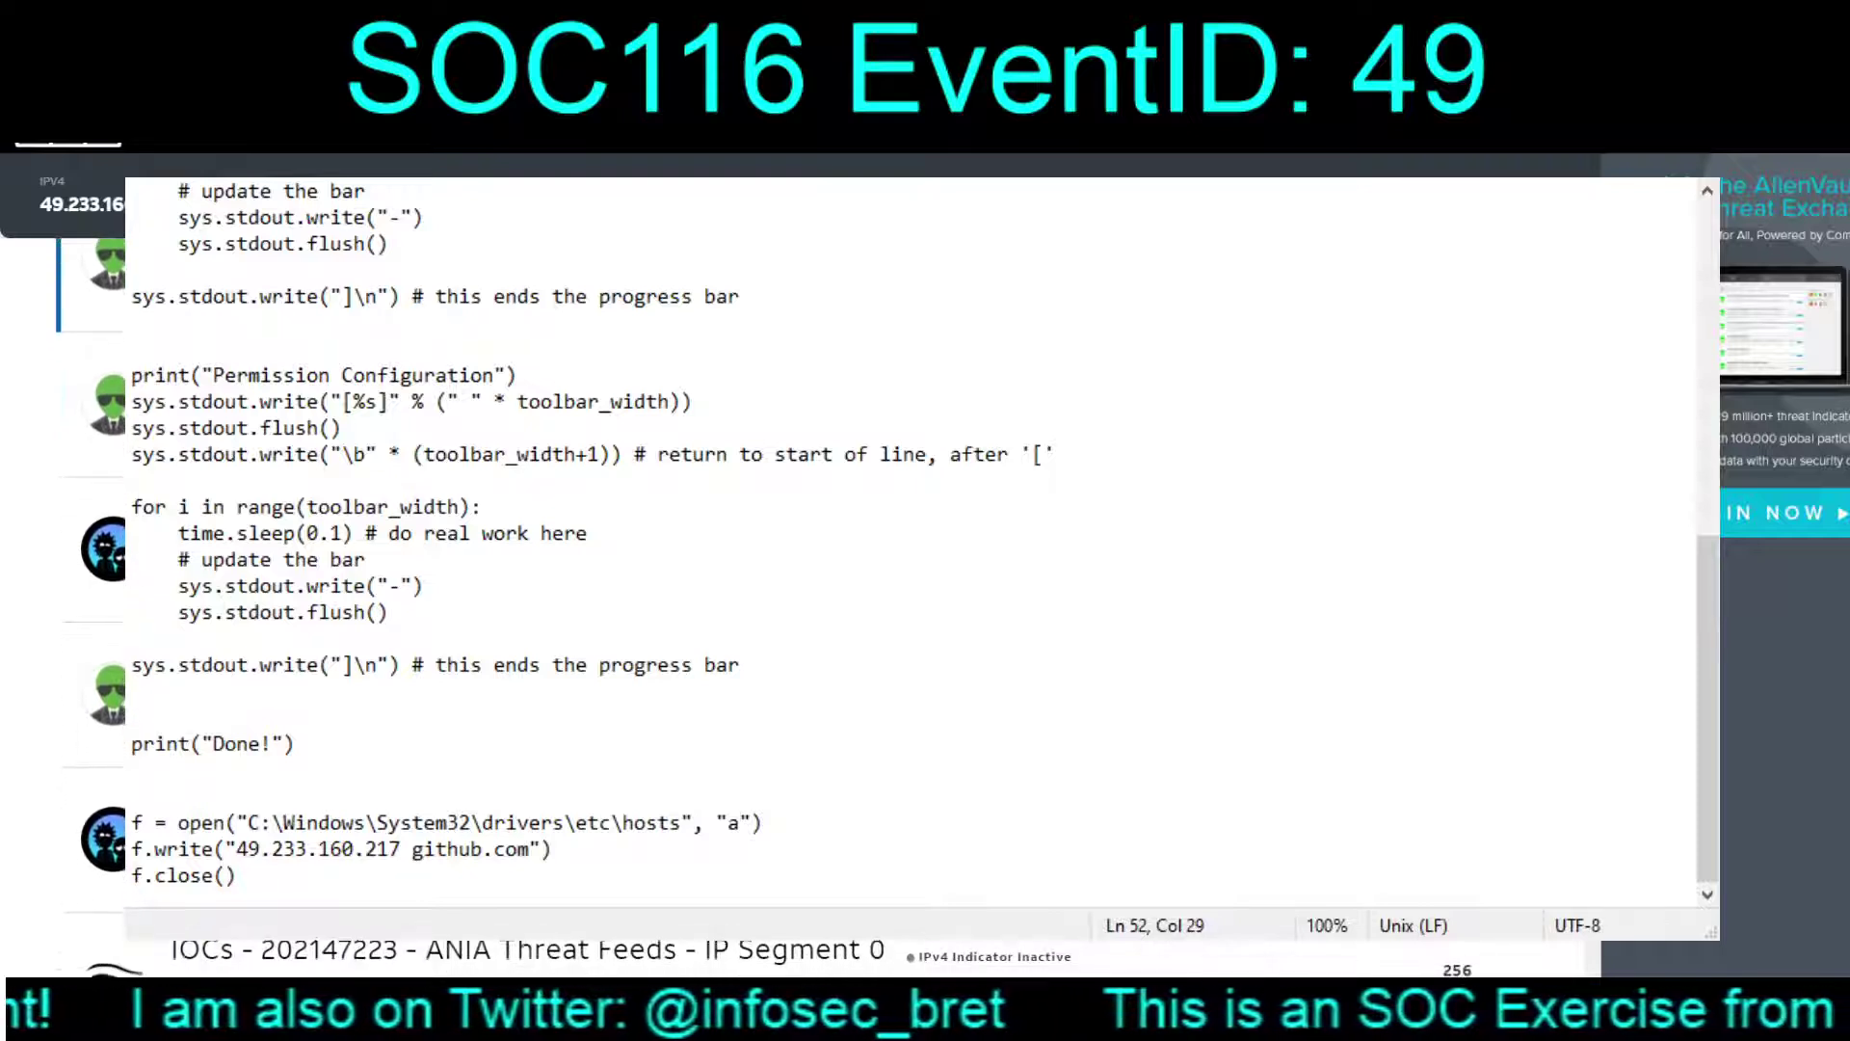
pyautogui.scroll(-4, 65, 578)
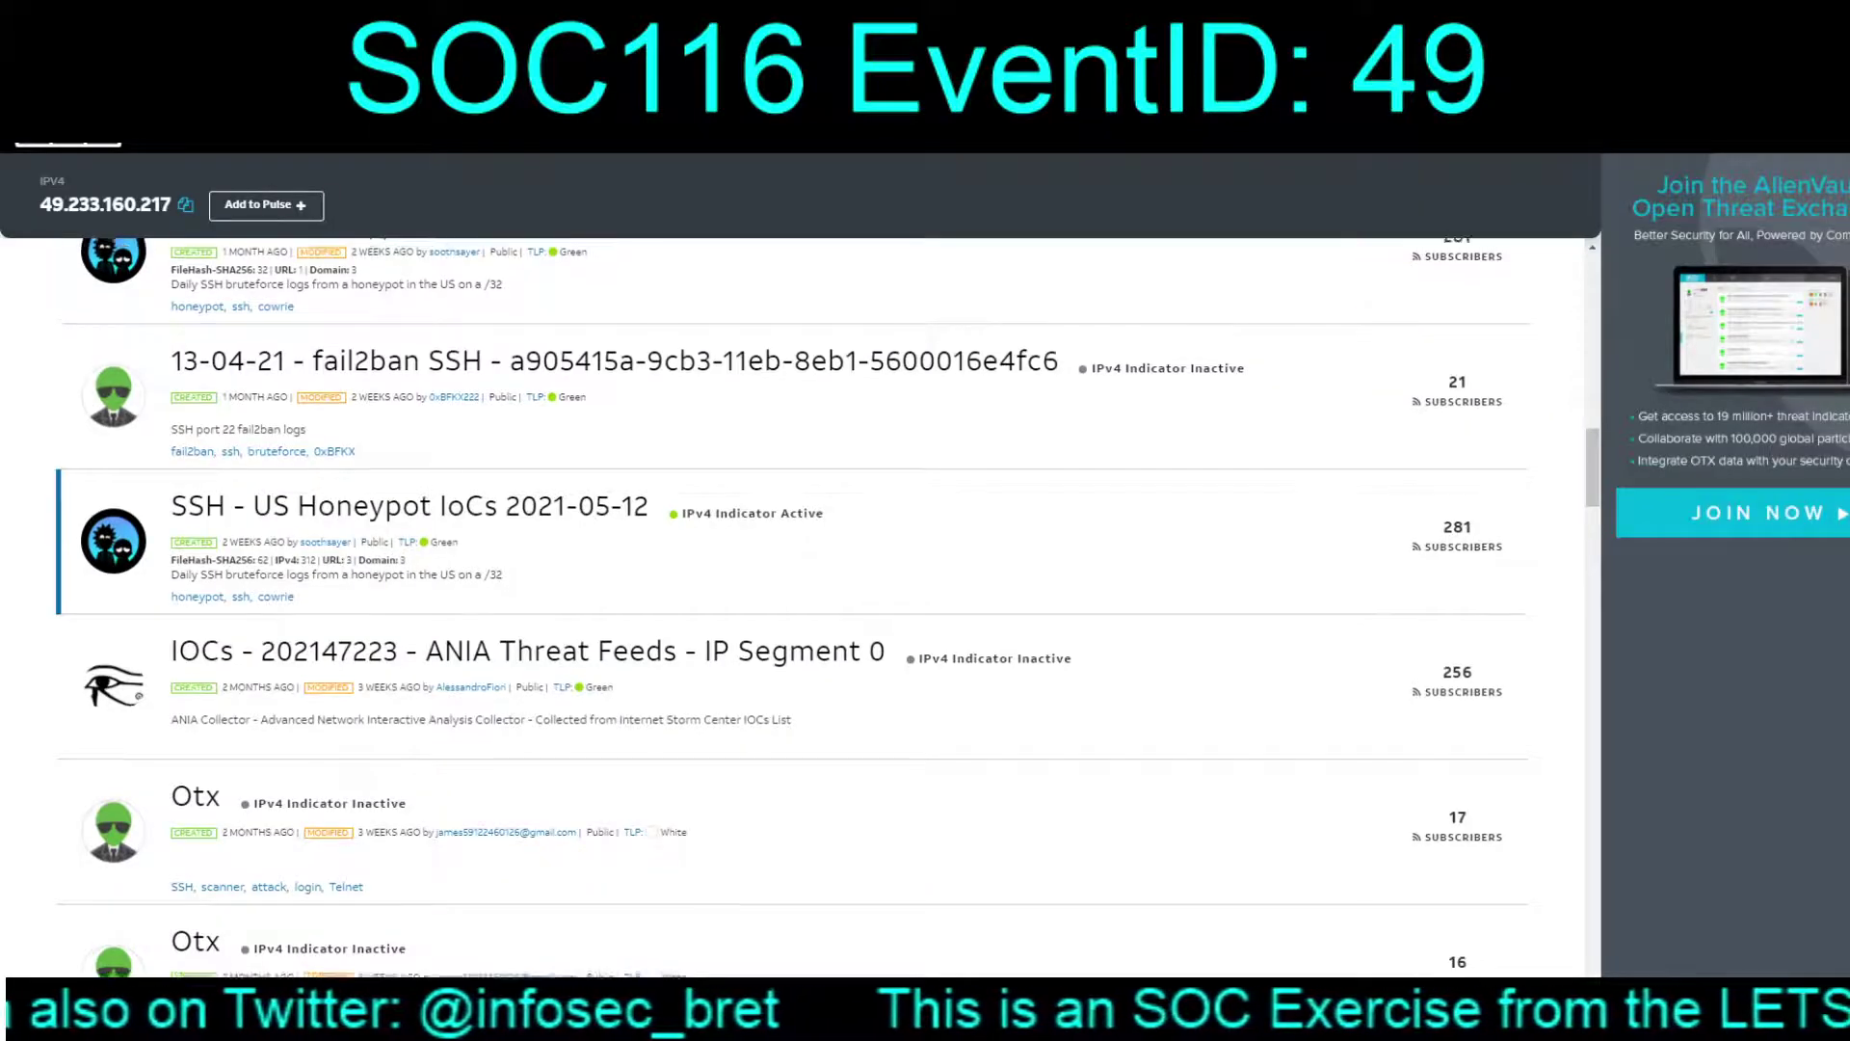
pyautogui.scroll(5, 819, 579)
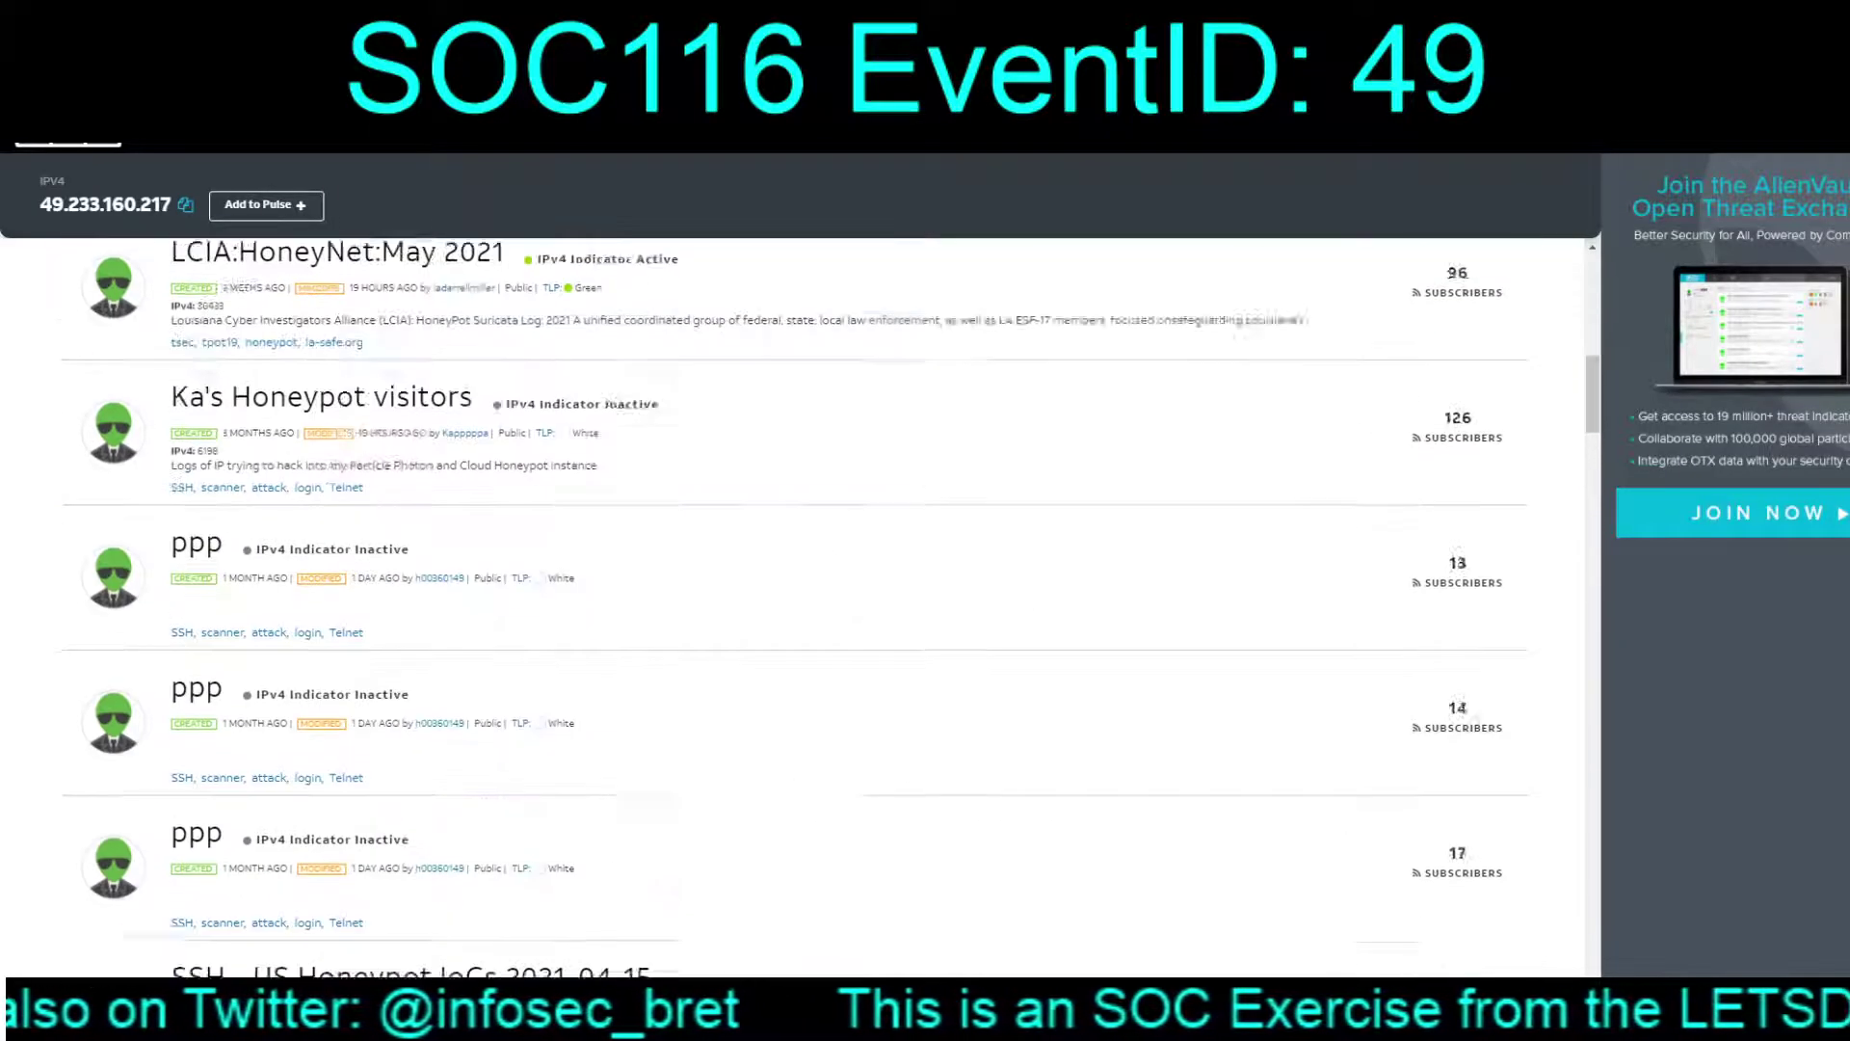
pyautogui.scroll(6, 790, 607)
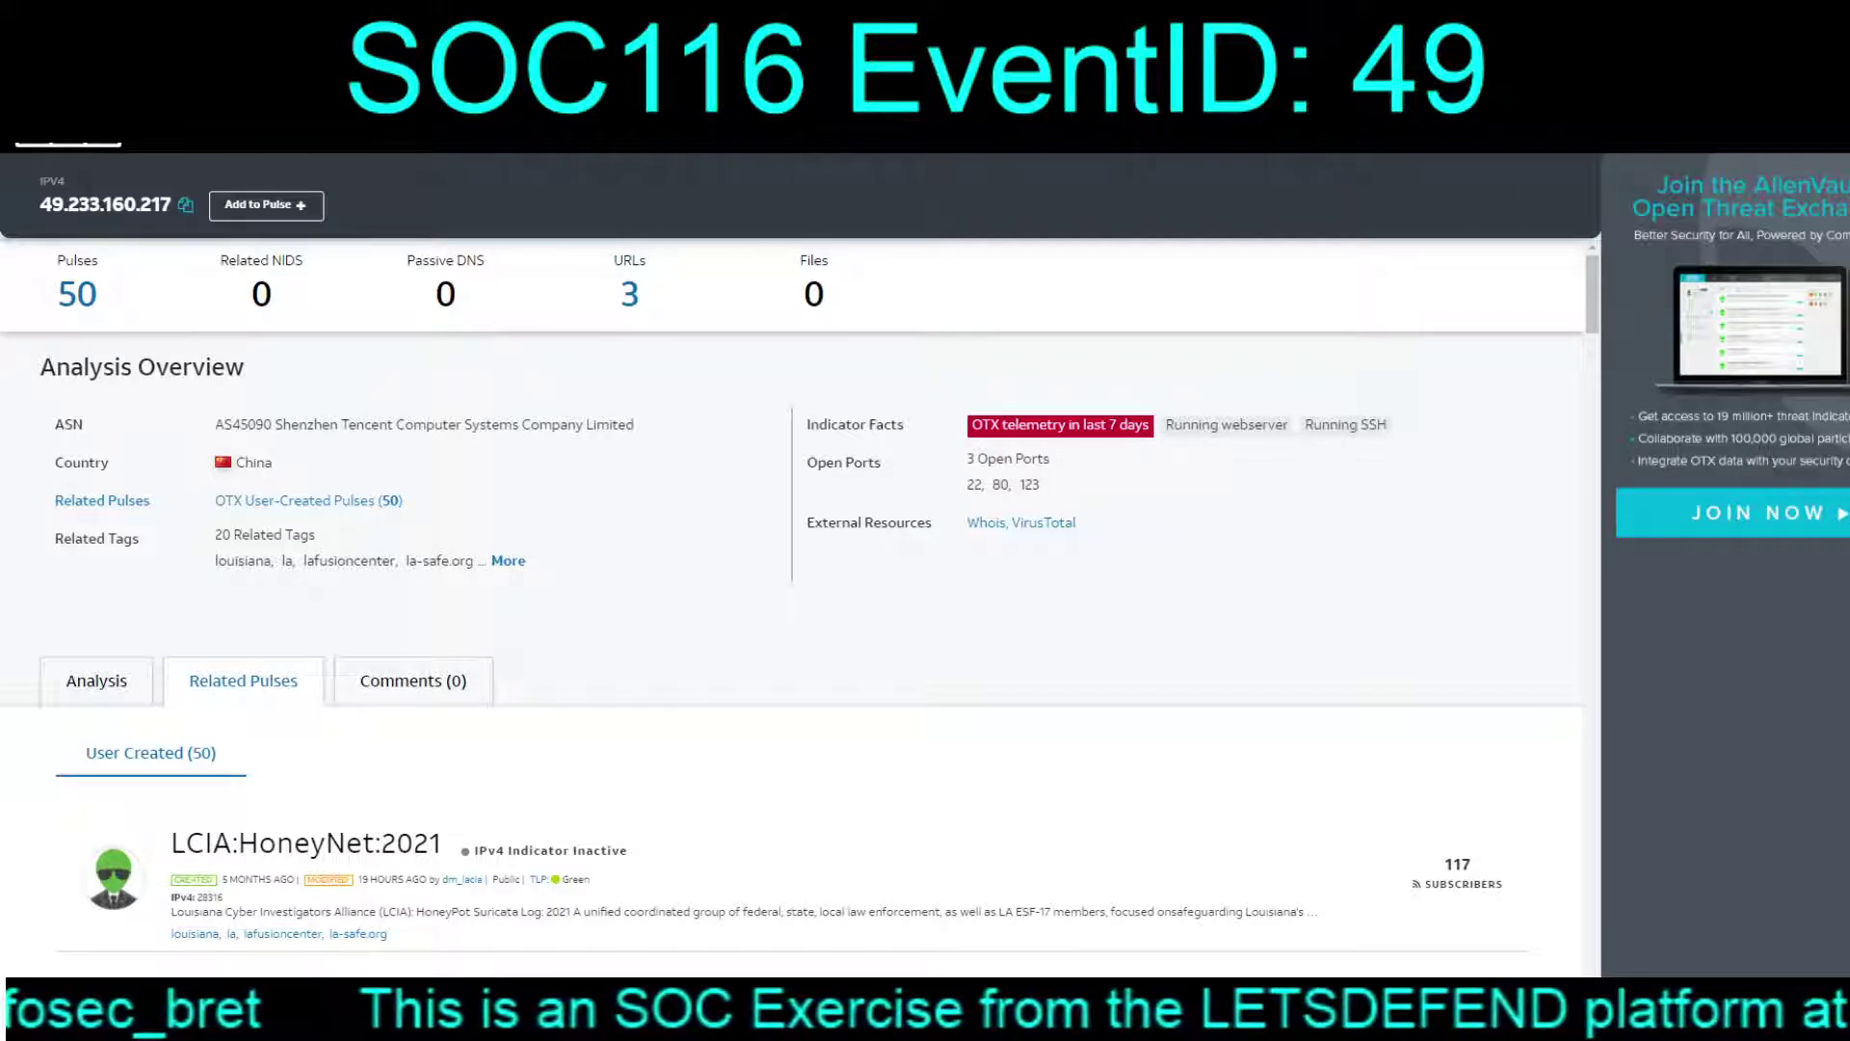
pyautogui.scroll(-7, 790, 608)
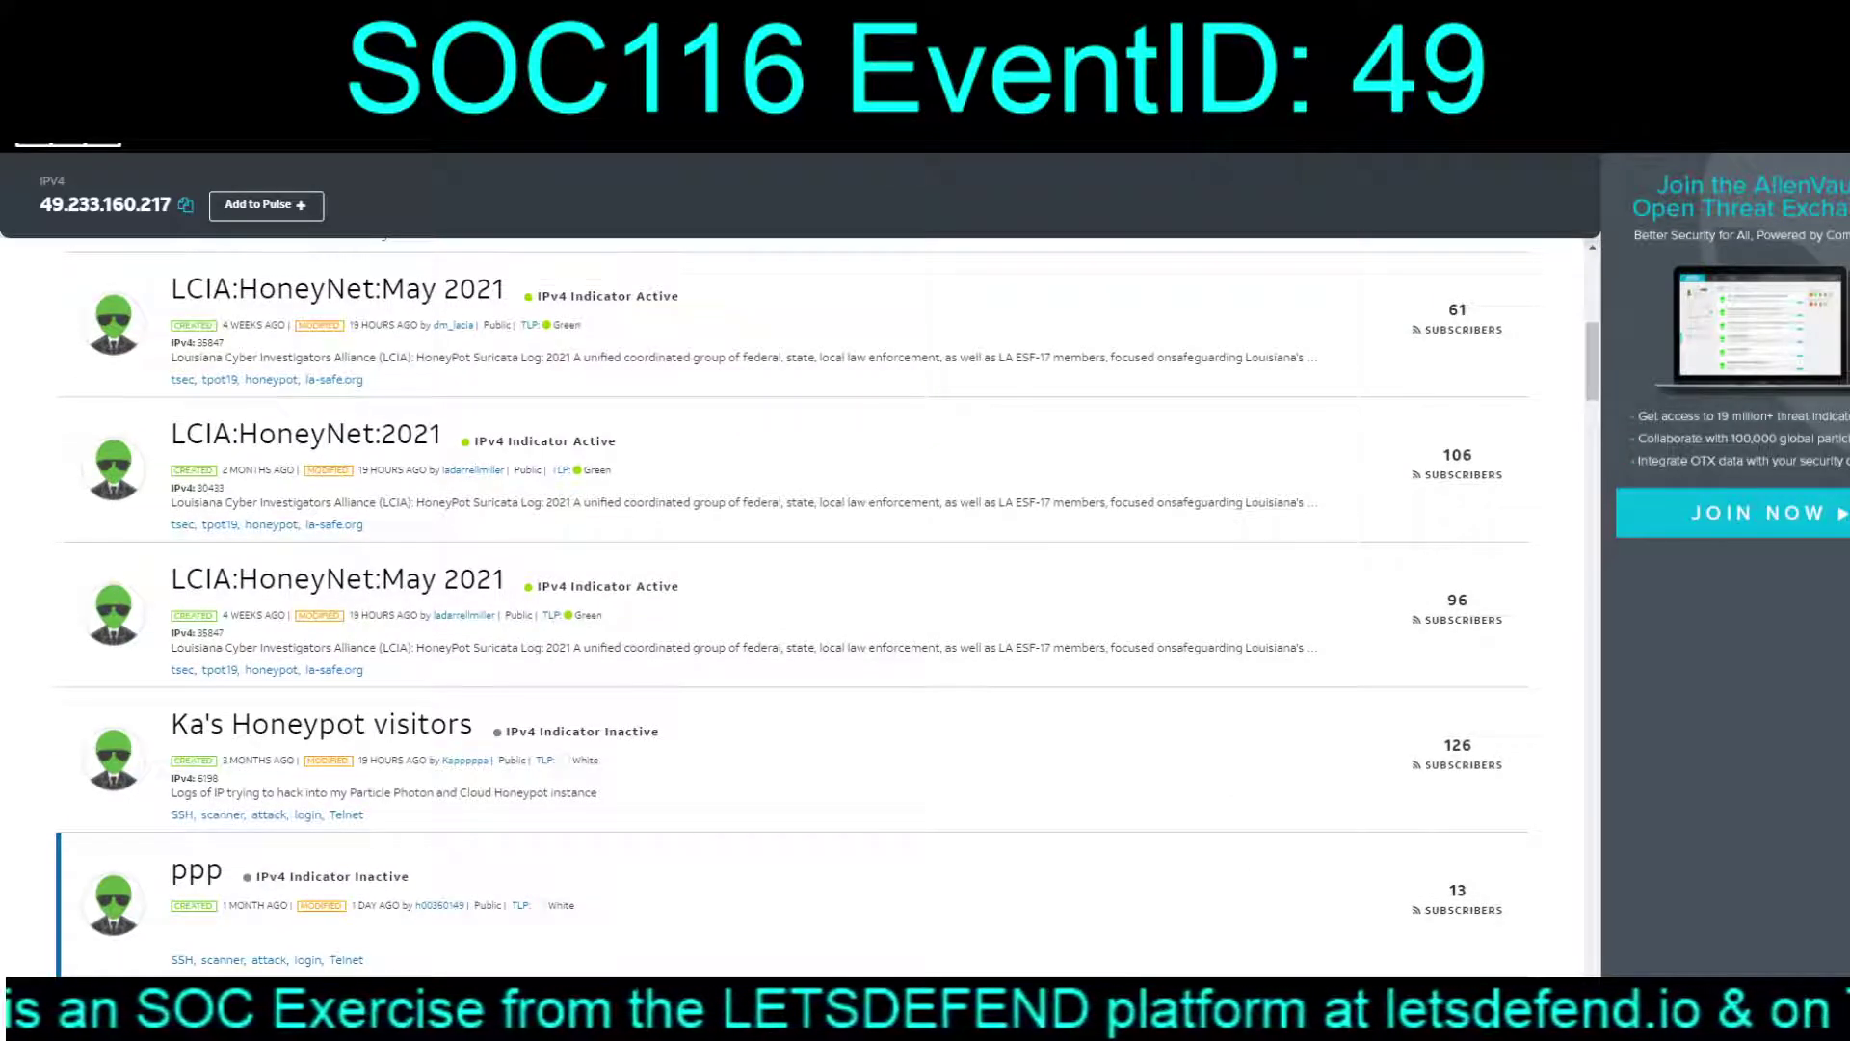
pyautogui.scroll(5, 791, 579)
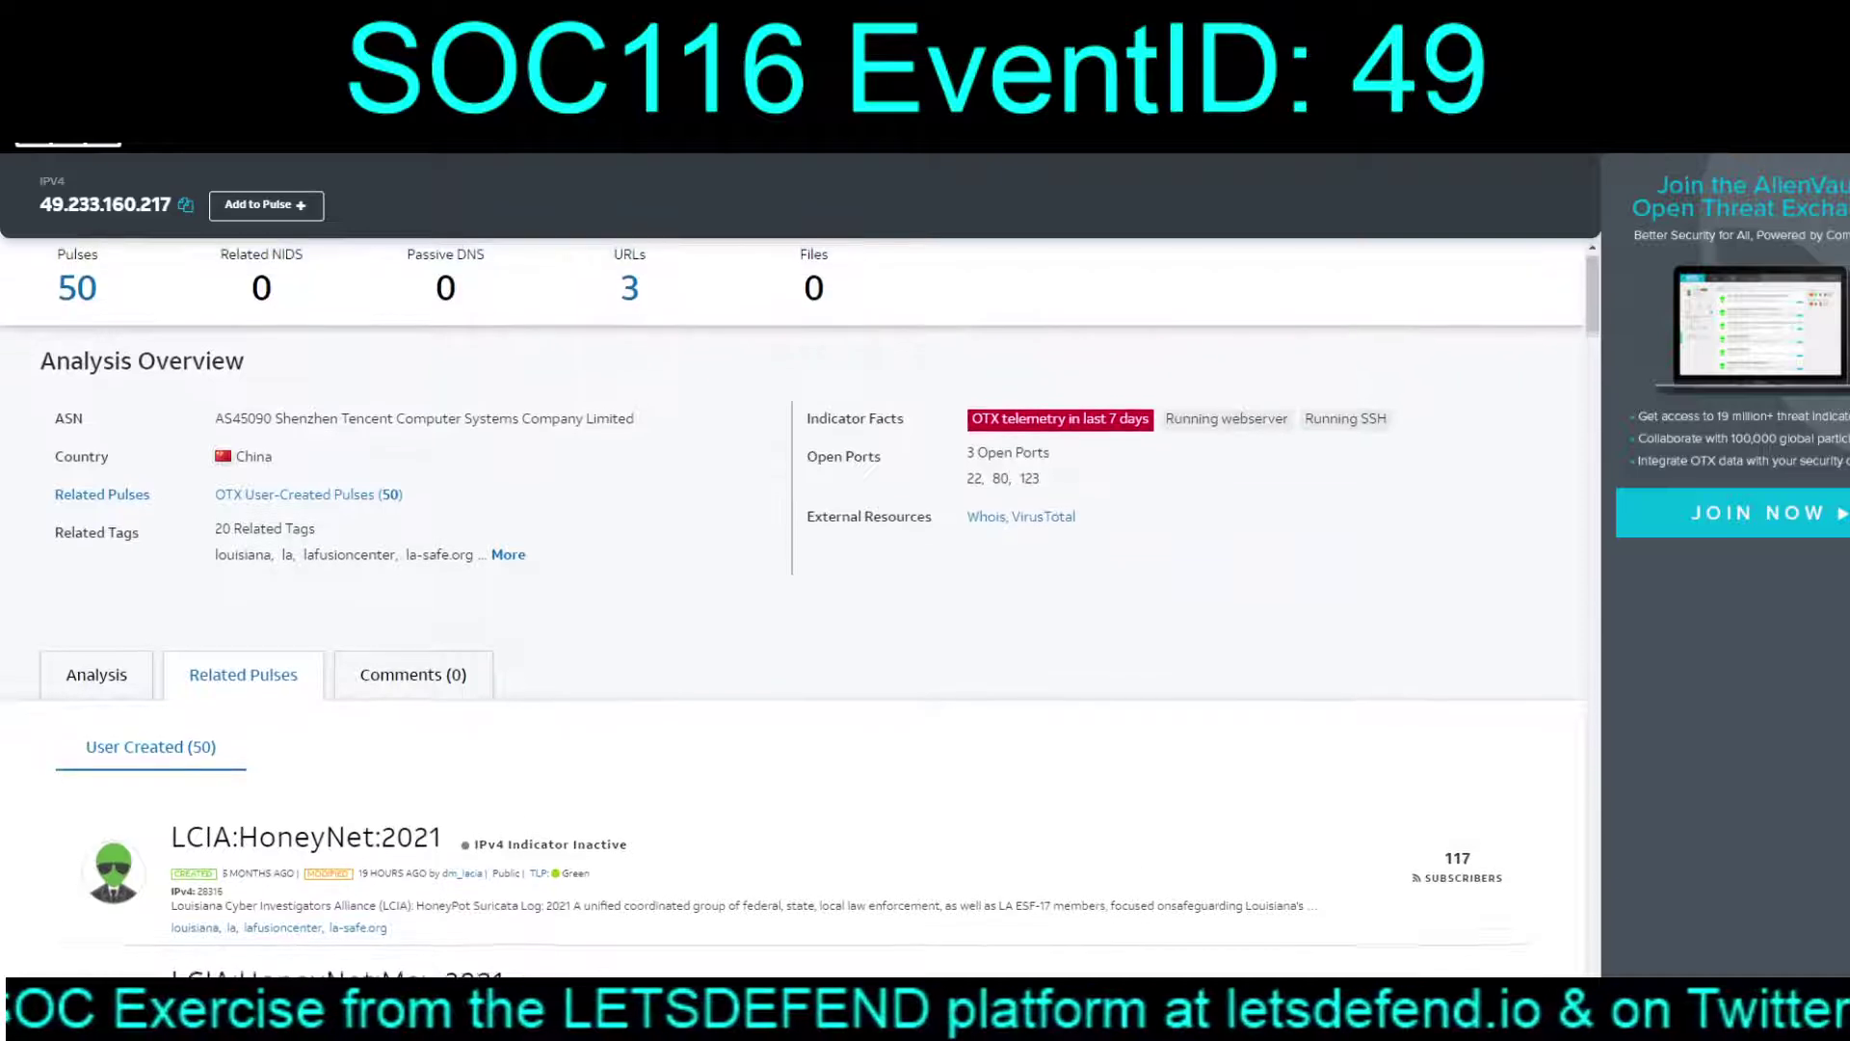
# Switch to the IBM X-Force report for 49.233.160.217 and review its details, timeline, malware and subnet sections.
pyautogui.hotkey('ctrl', 'Tab')
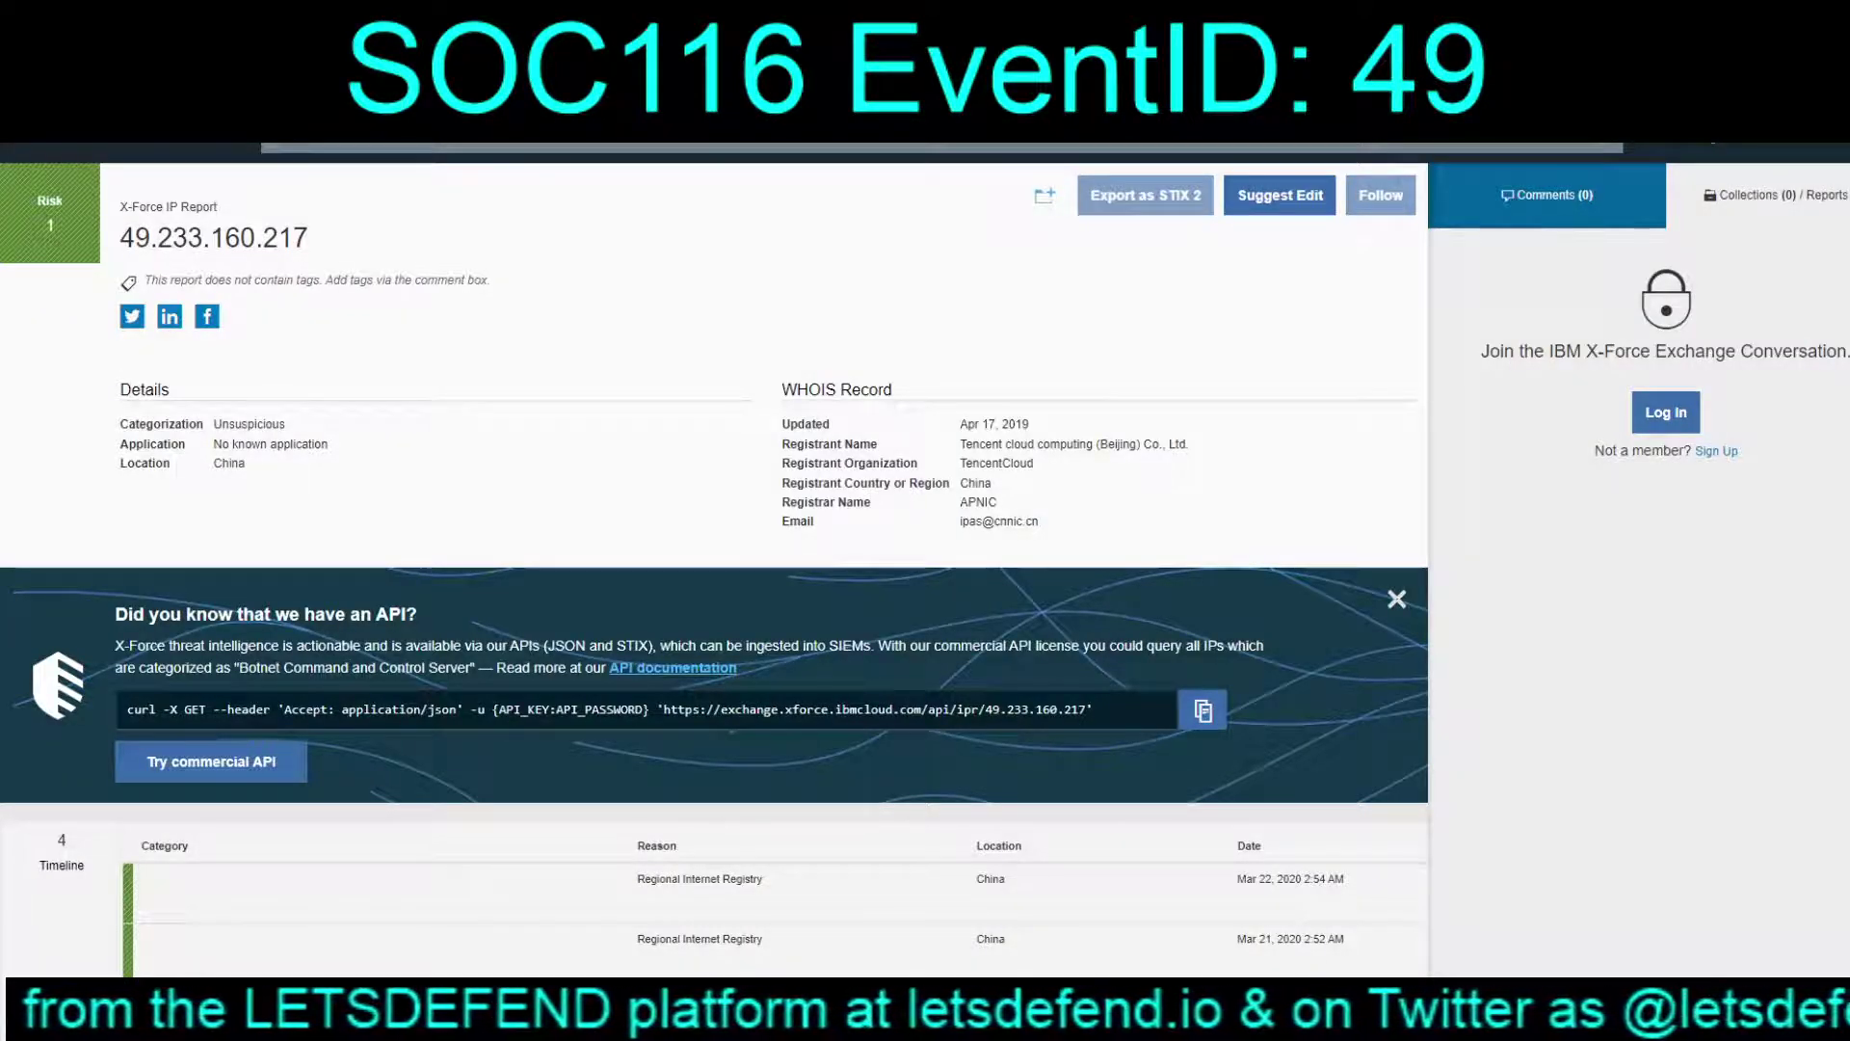
pyautogui.scroll(-7, 713, 568)
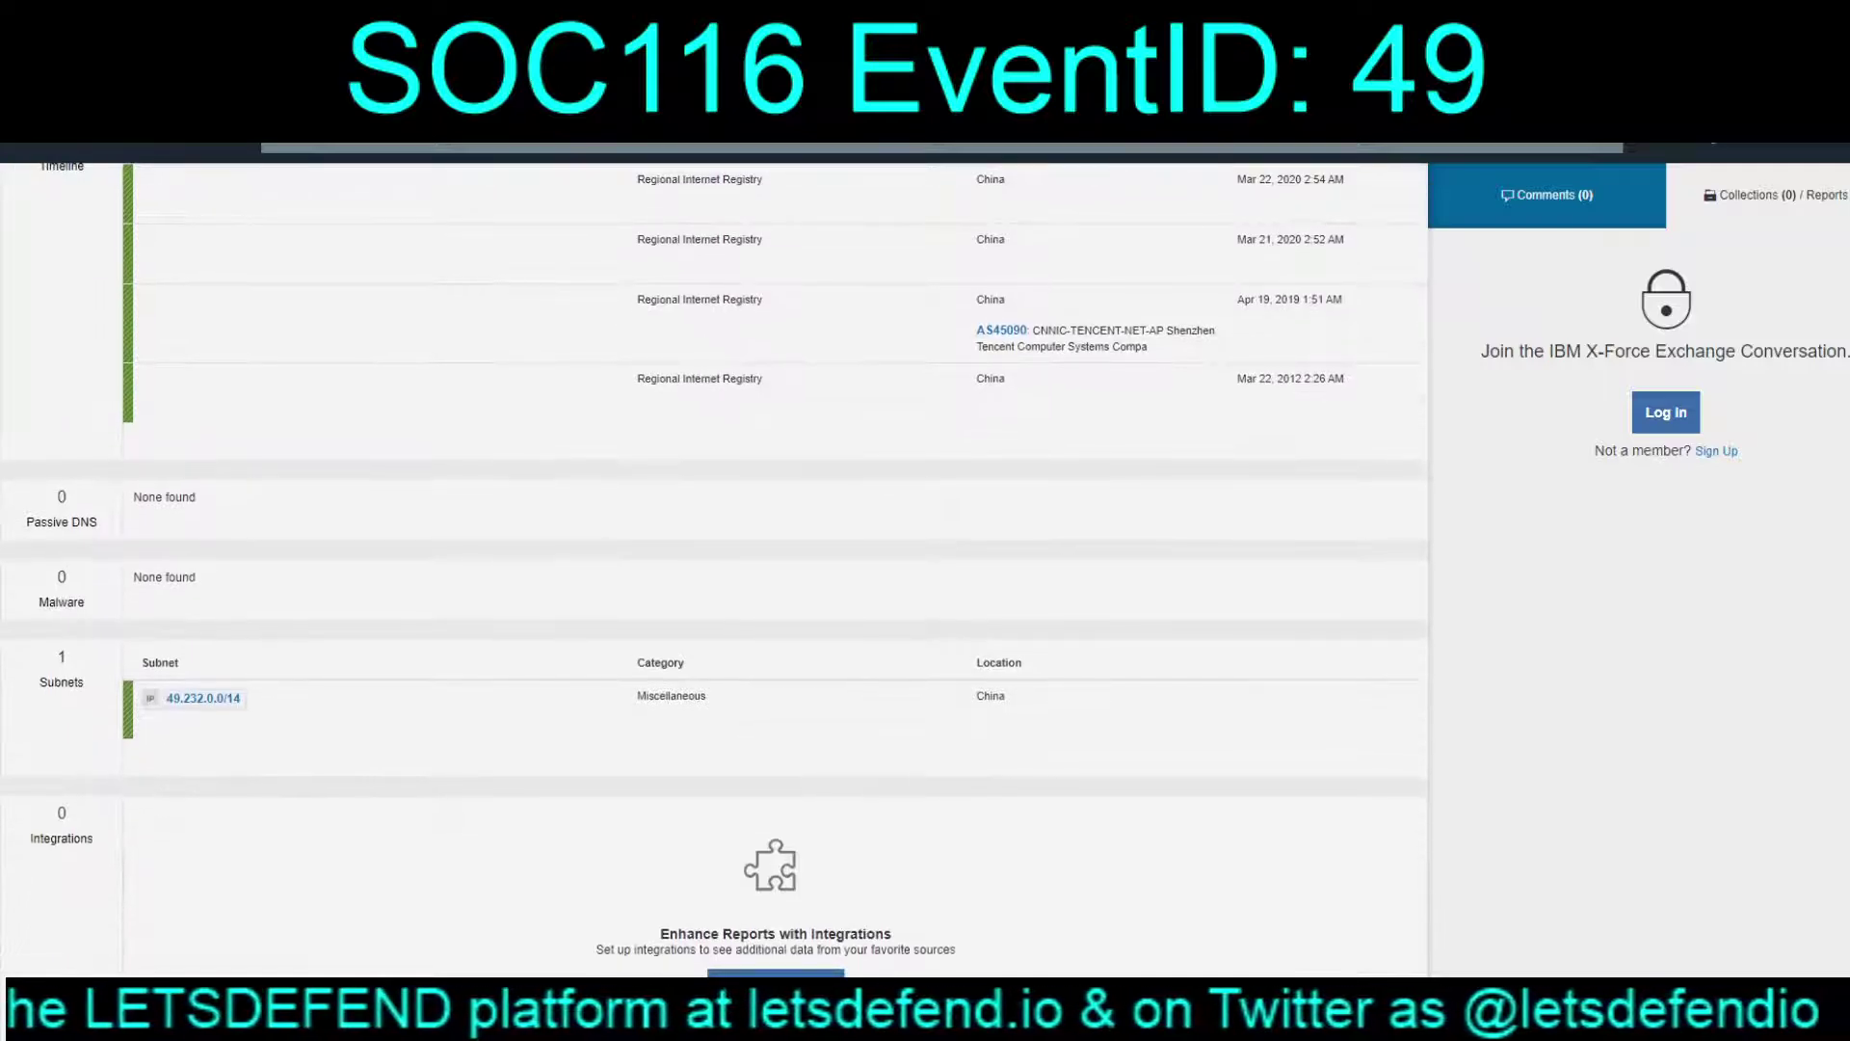
pyautogui.scroll(-5, 713, 568)
pyautogui.scroll(12, 714, 569)
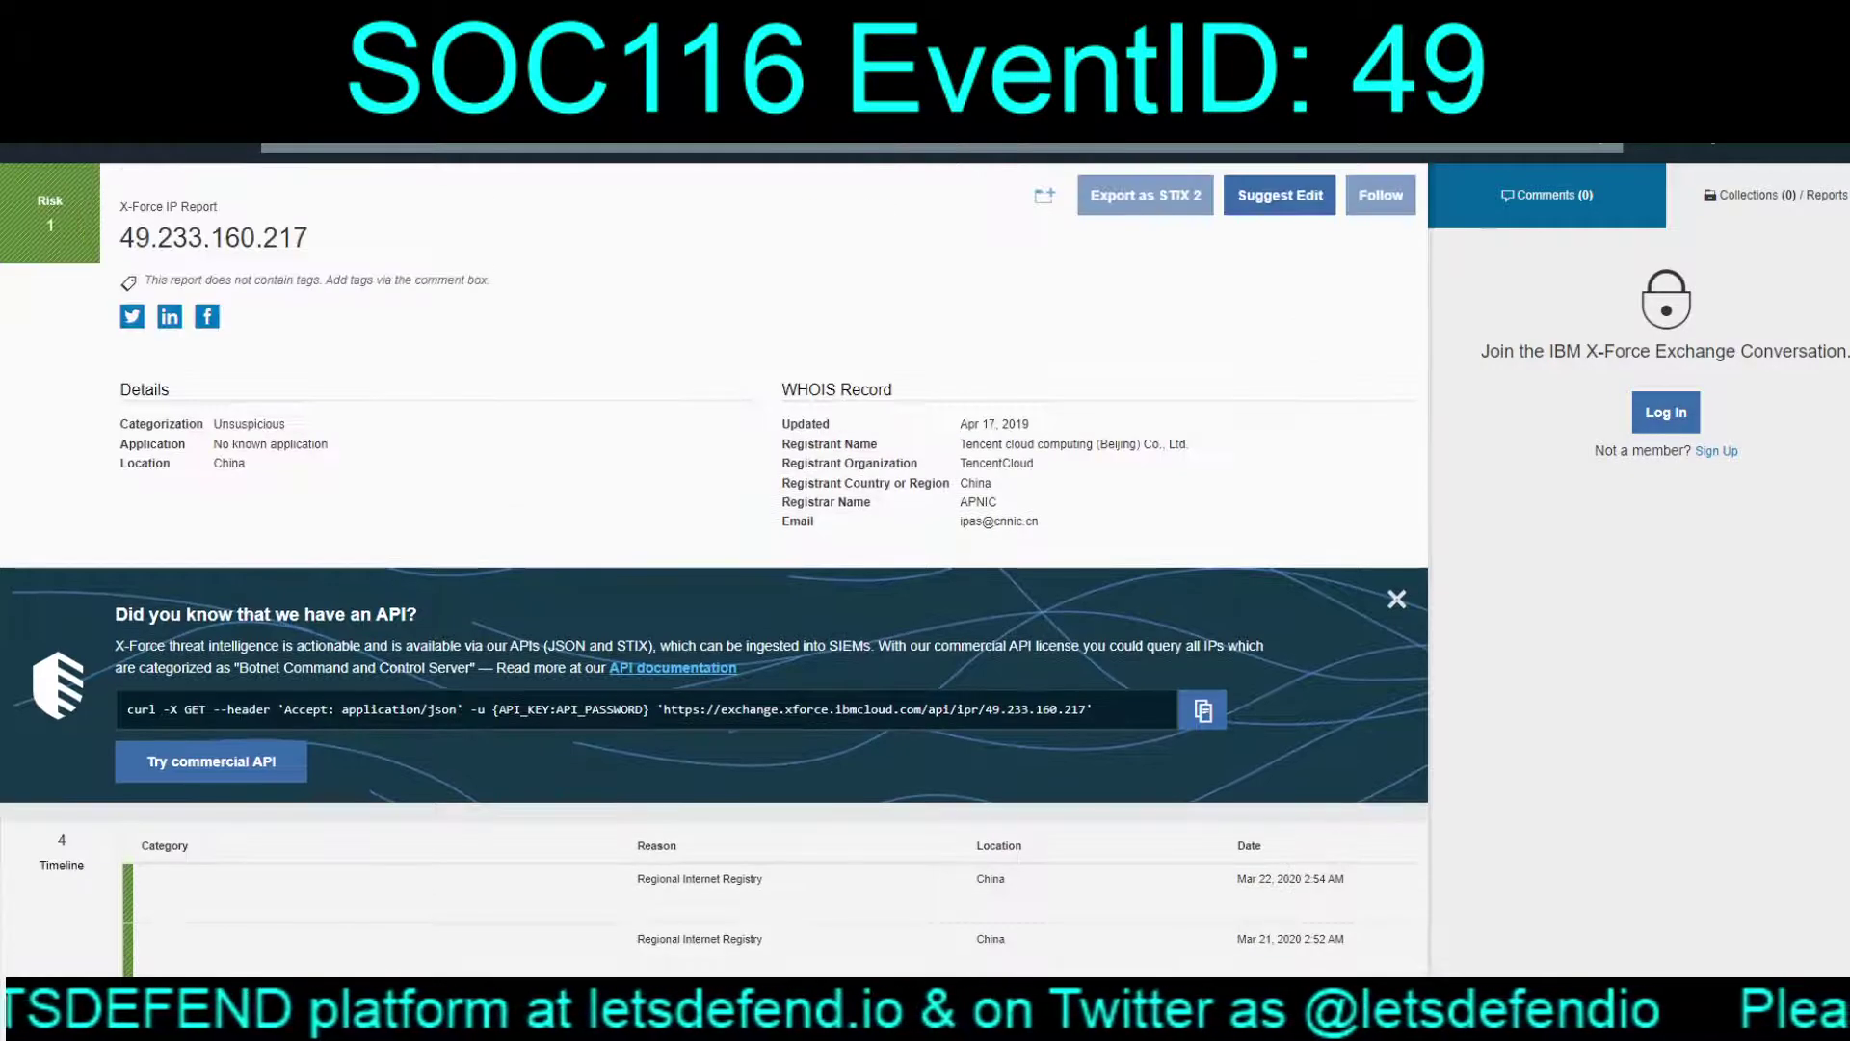
# Switch to the IPVoid blacklist check for 49.233.160.217 and examine the address information and the blacklist engine report.
pyautogui.hotkey('ctrl', 'Tab')
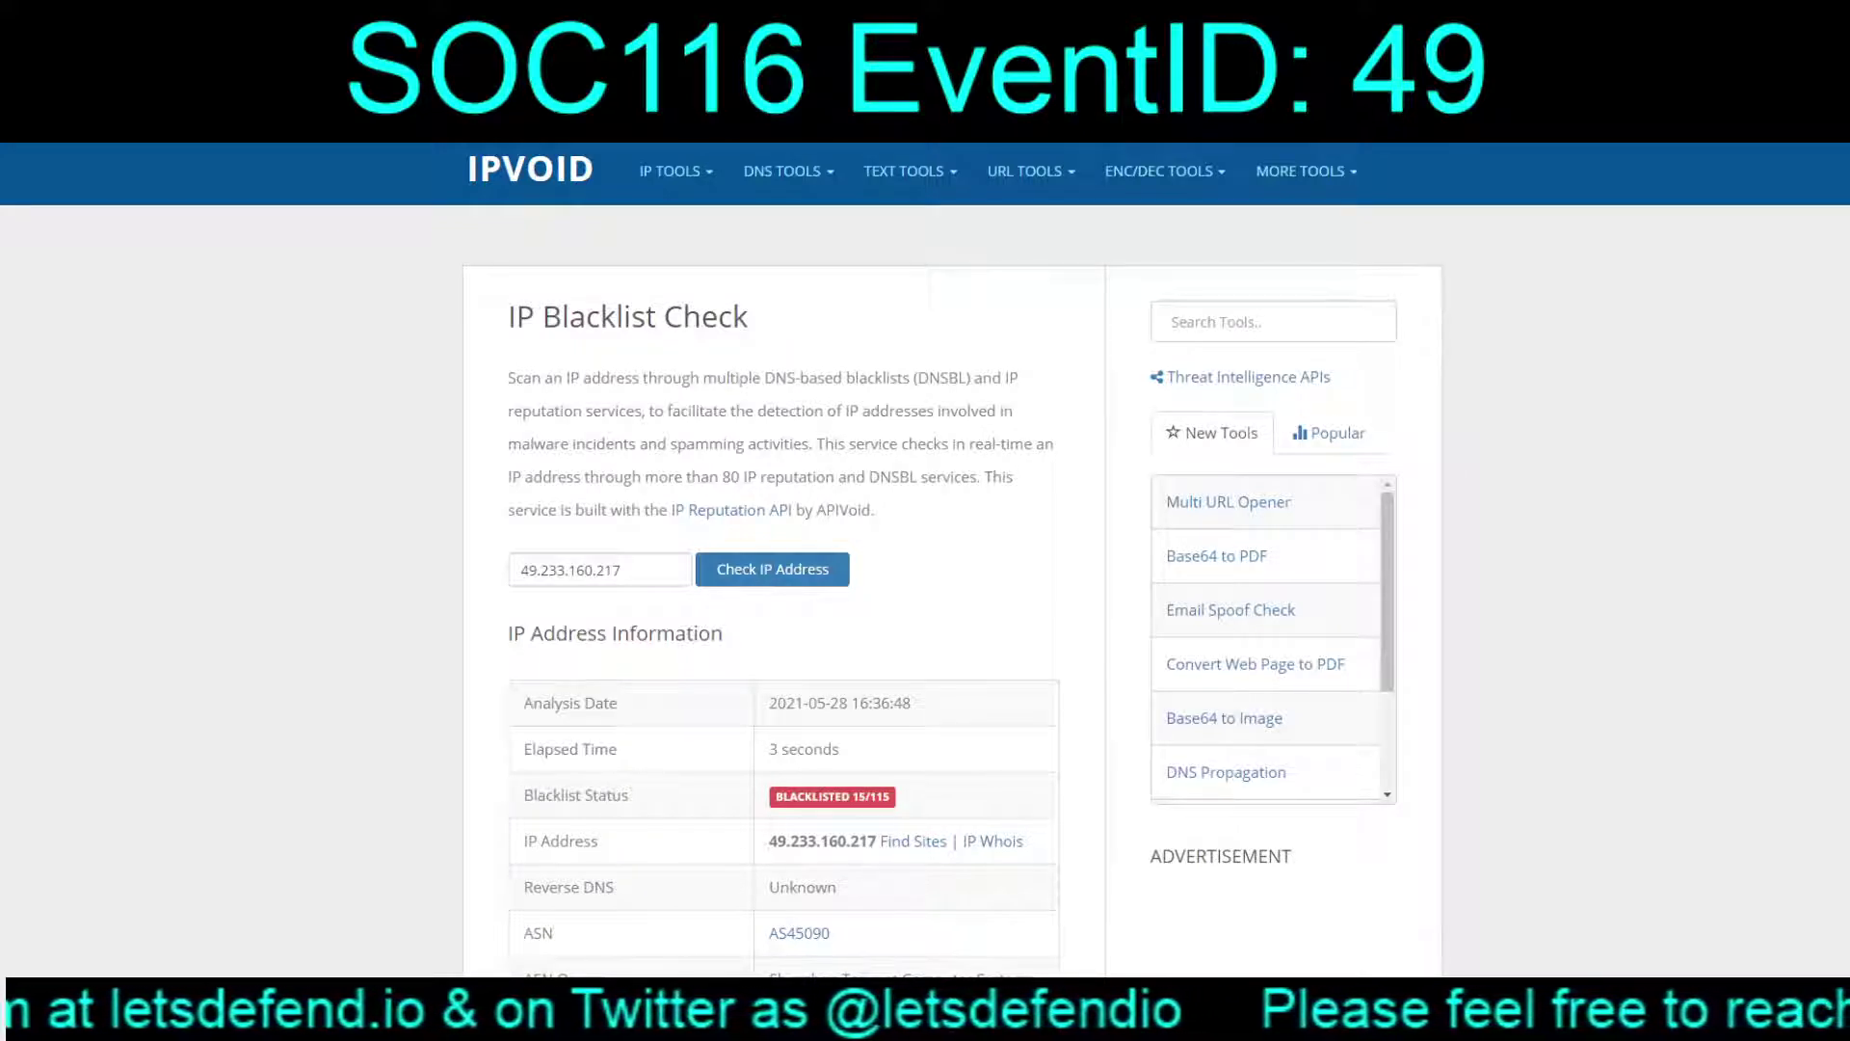
pyautogui.scroll(-10, 785, 559)
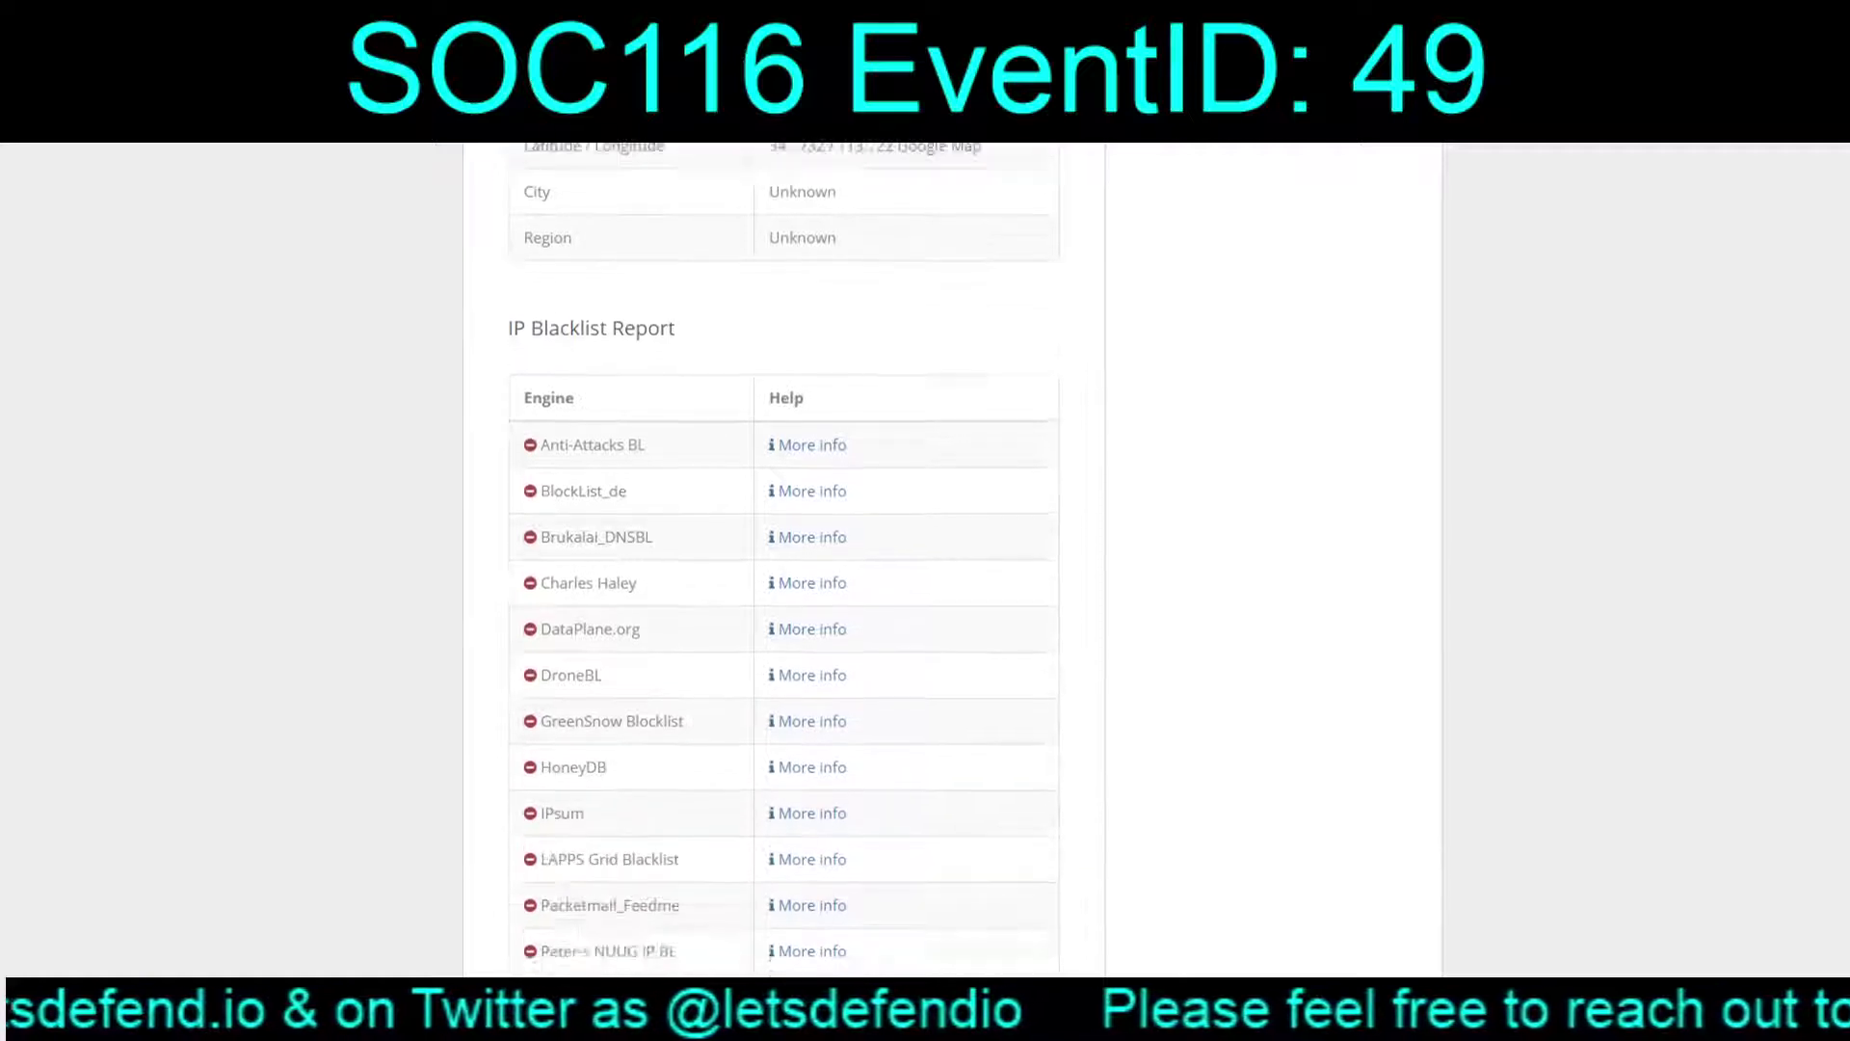
pyautogui.scroll(-2, 785, 559)
pyautogui.moveTo(638, 422); pyautogui.dragTo(536, 423)
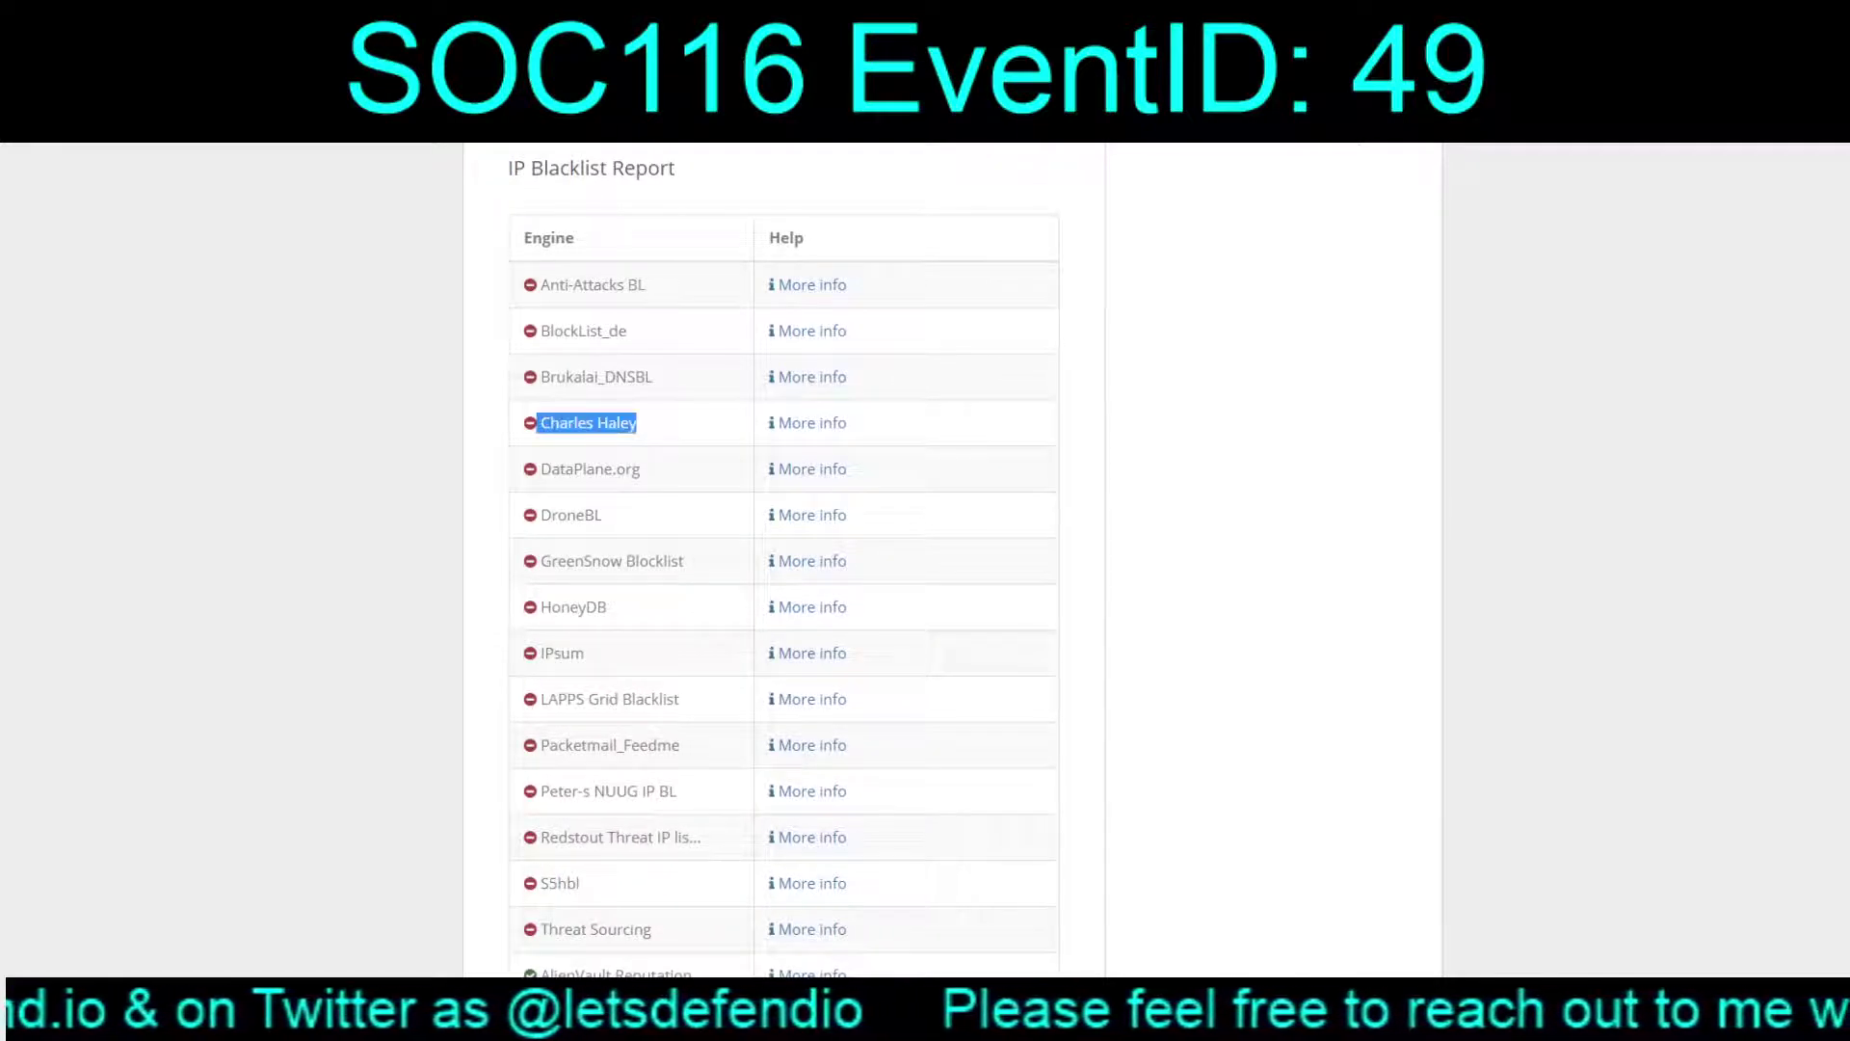
pyautogui.scroll(-6, 784, 559)
pyautogui.scroll(18, 785, 559)
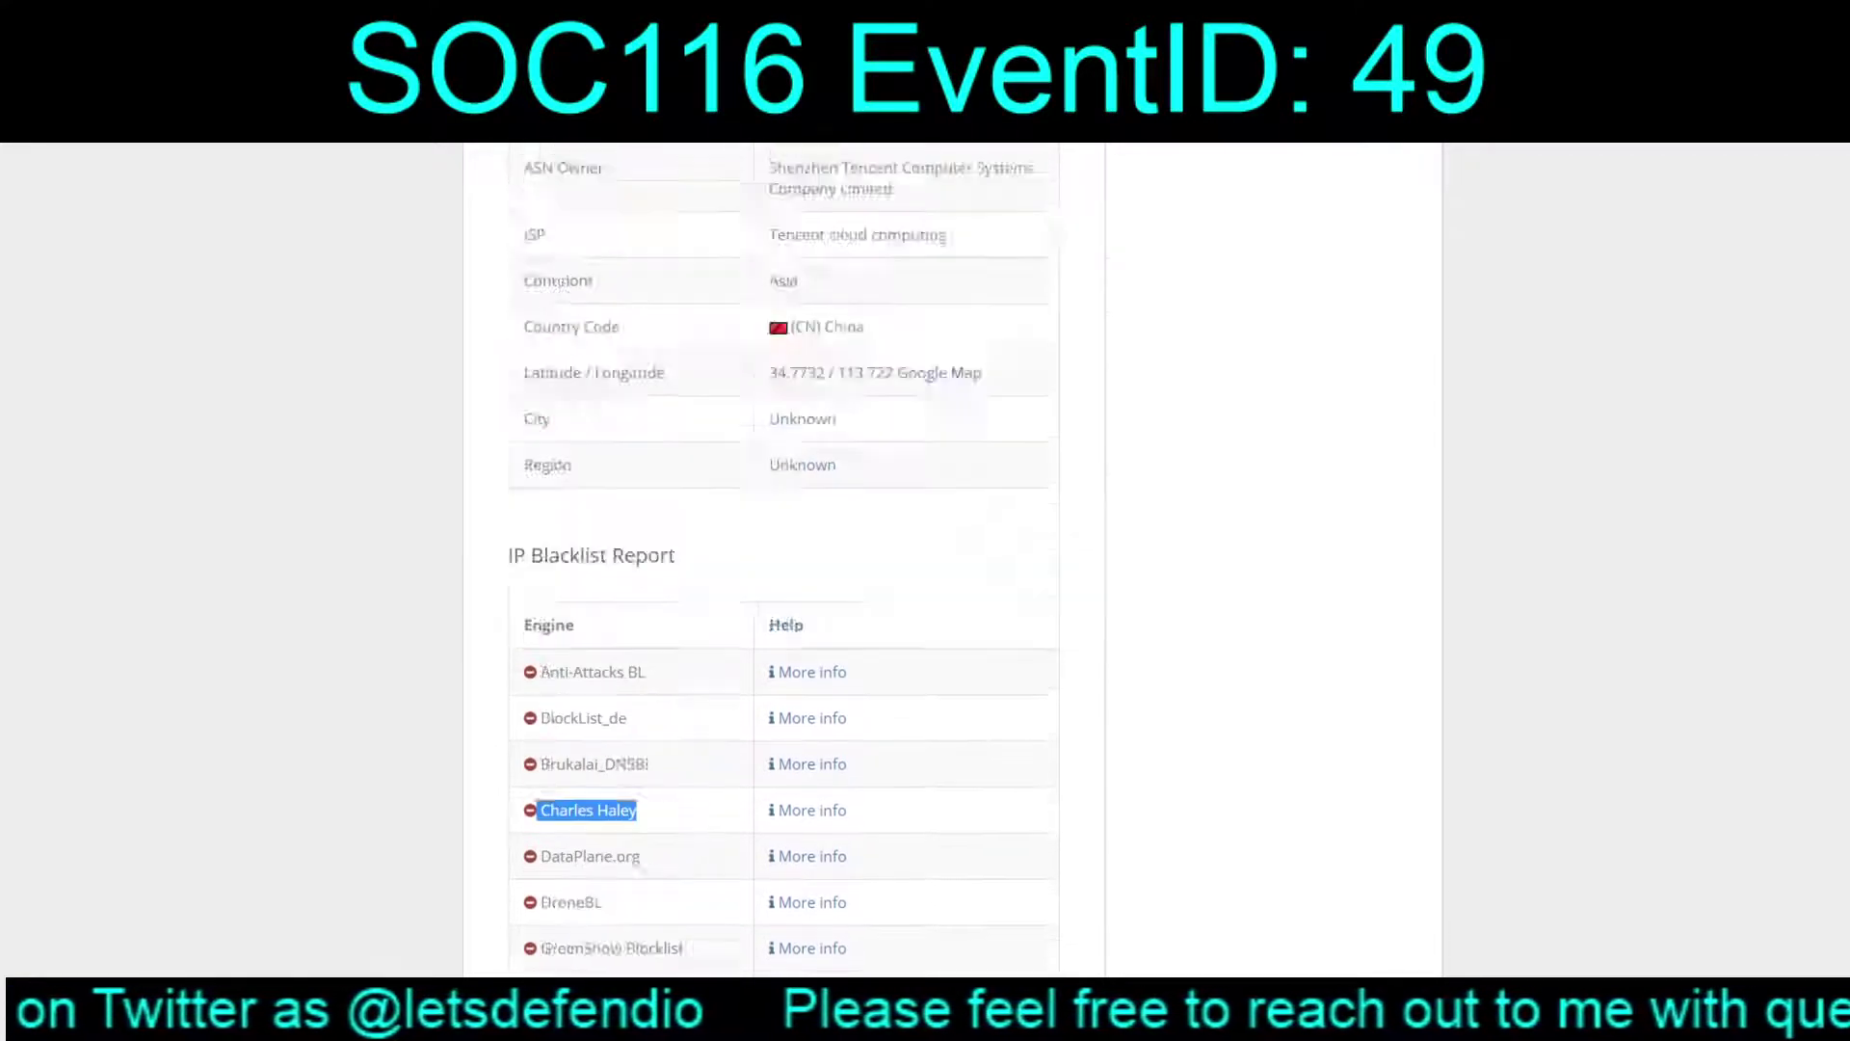
# Switch to the Cisco Talos lookup for 49.233.160.217 and review its reputation details and block lists.
pyautogui.hotkey('ctrl', 'Tab')
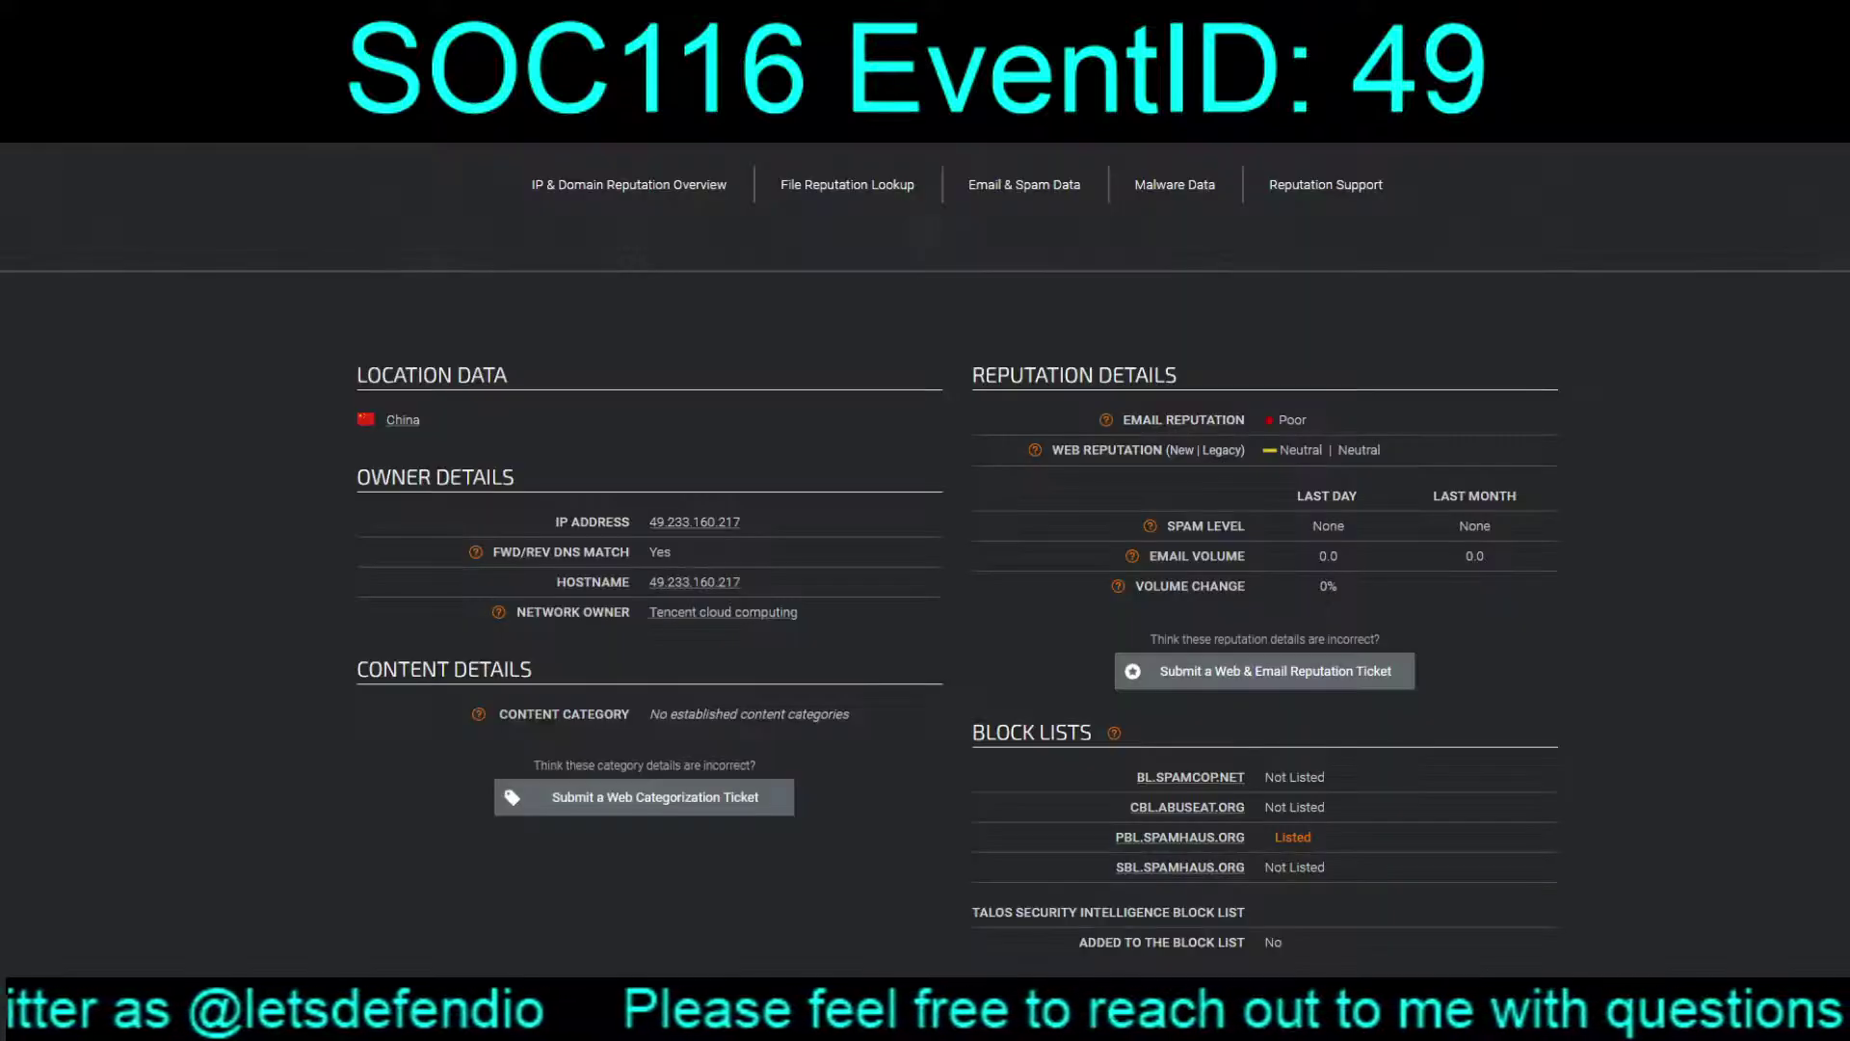
pyautogui.scroll(2, 925, 578)
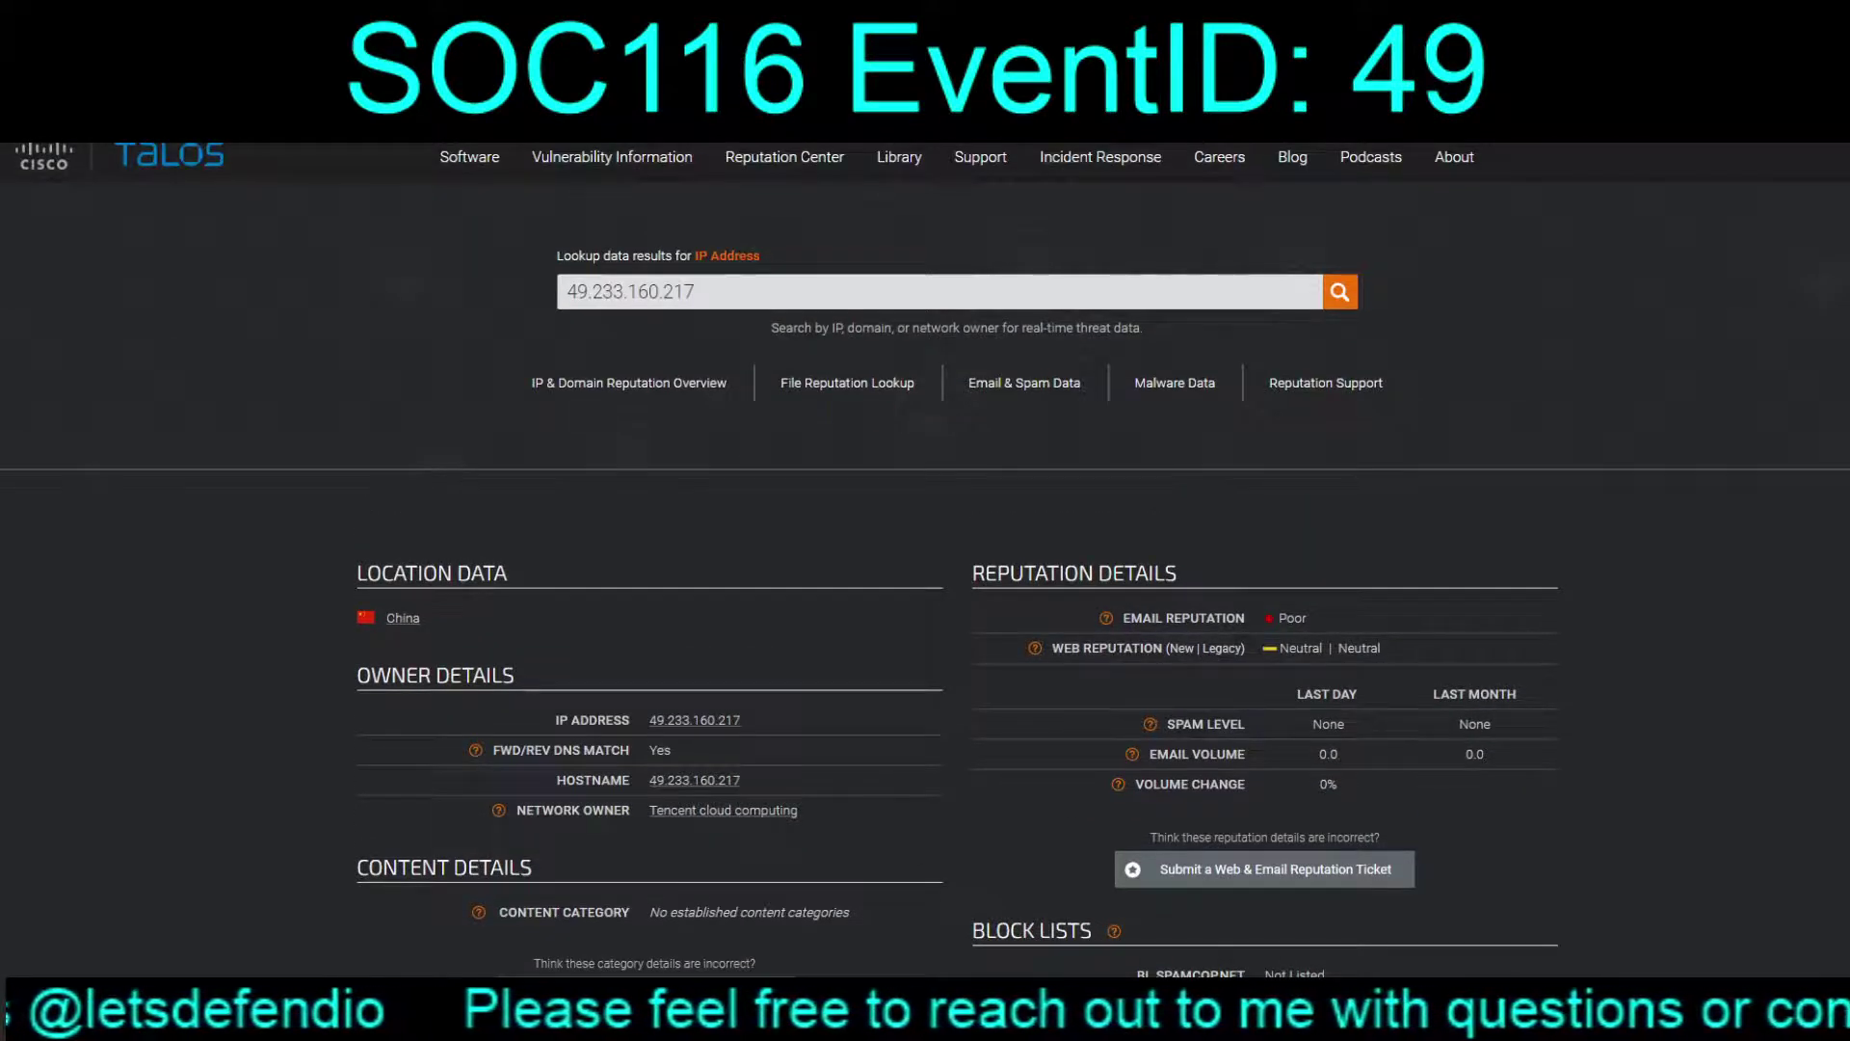
pyautogui.scroll(-2, 925, 578)
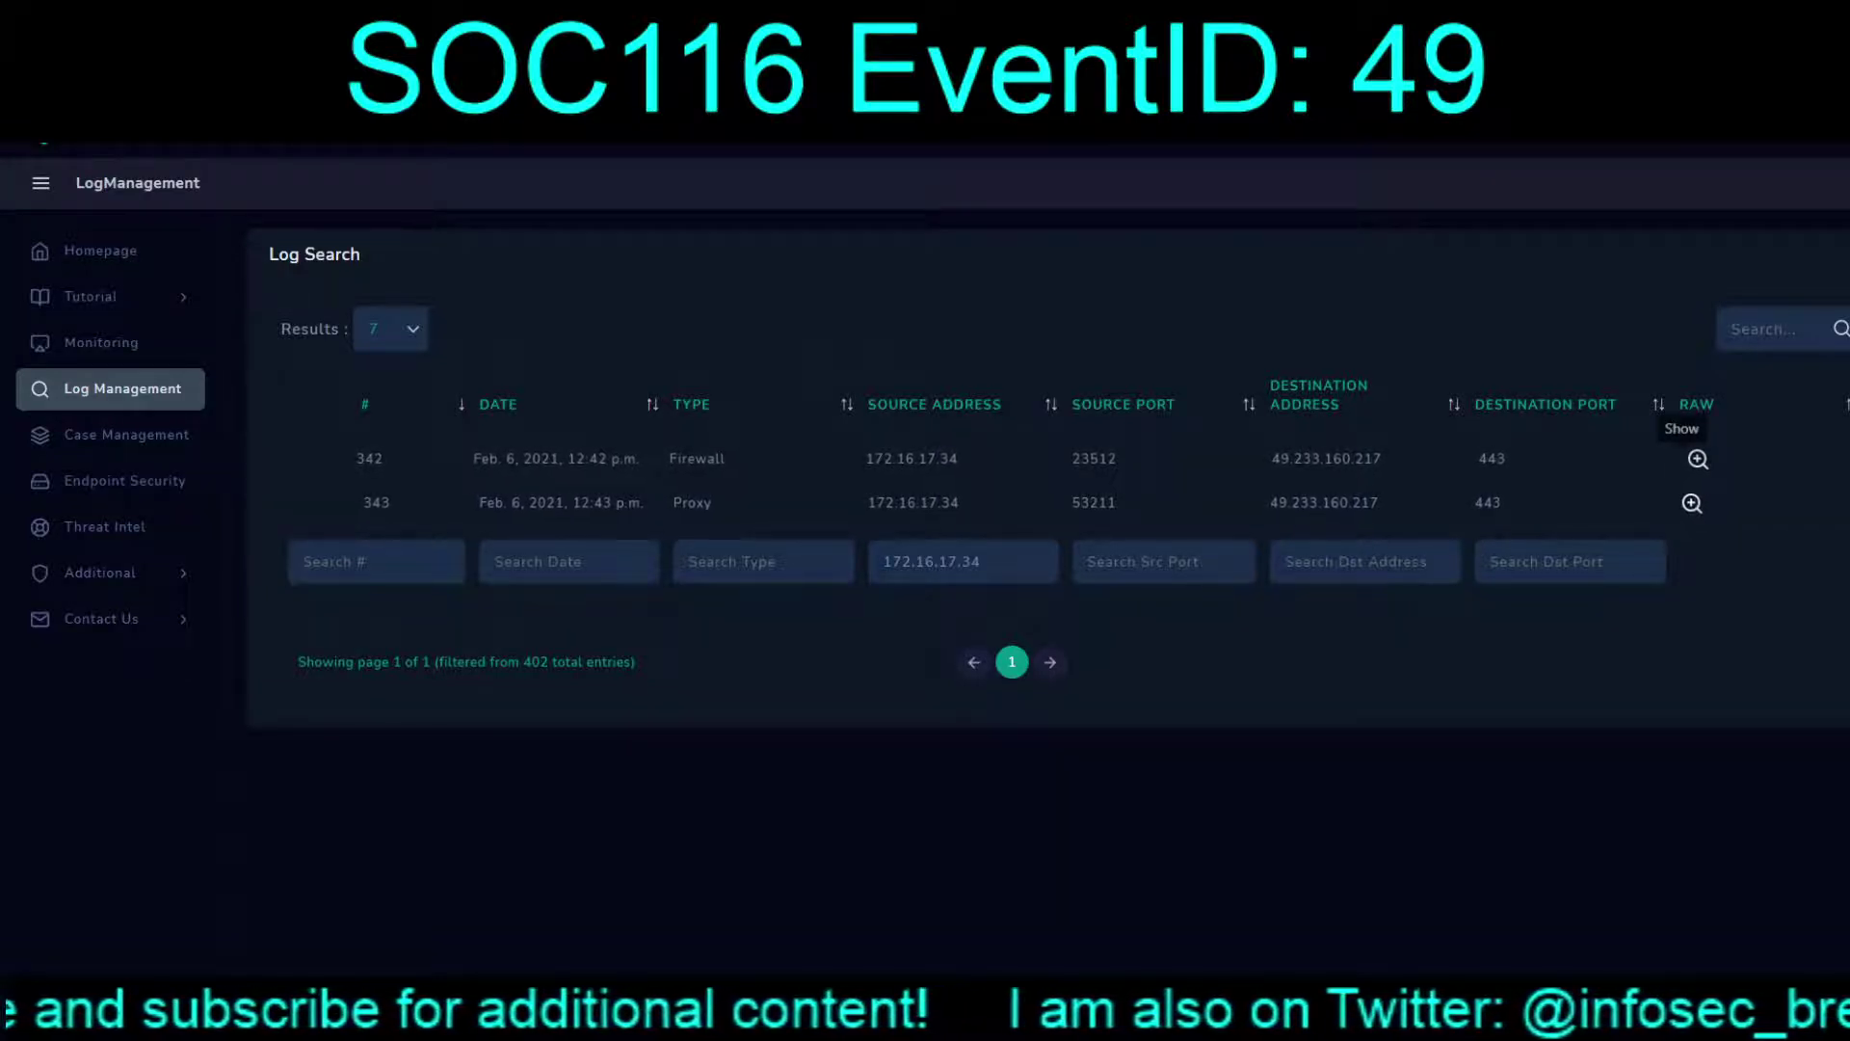
# In LetsDefend, view the raw log of firewall entry 342 and the process history of the endpoint 172.16.17.34.
pyautogui.click(1698, 459)
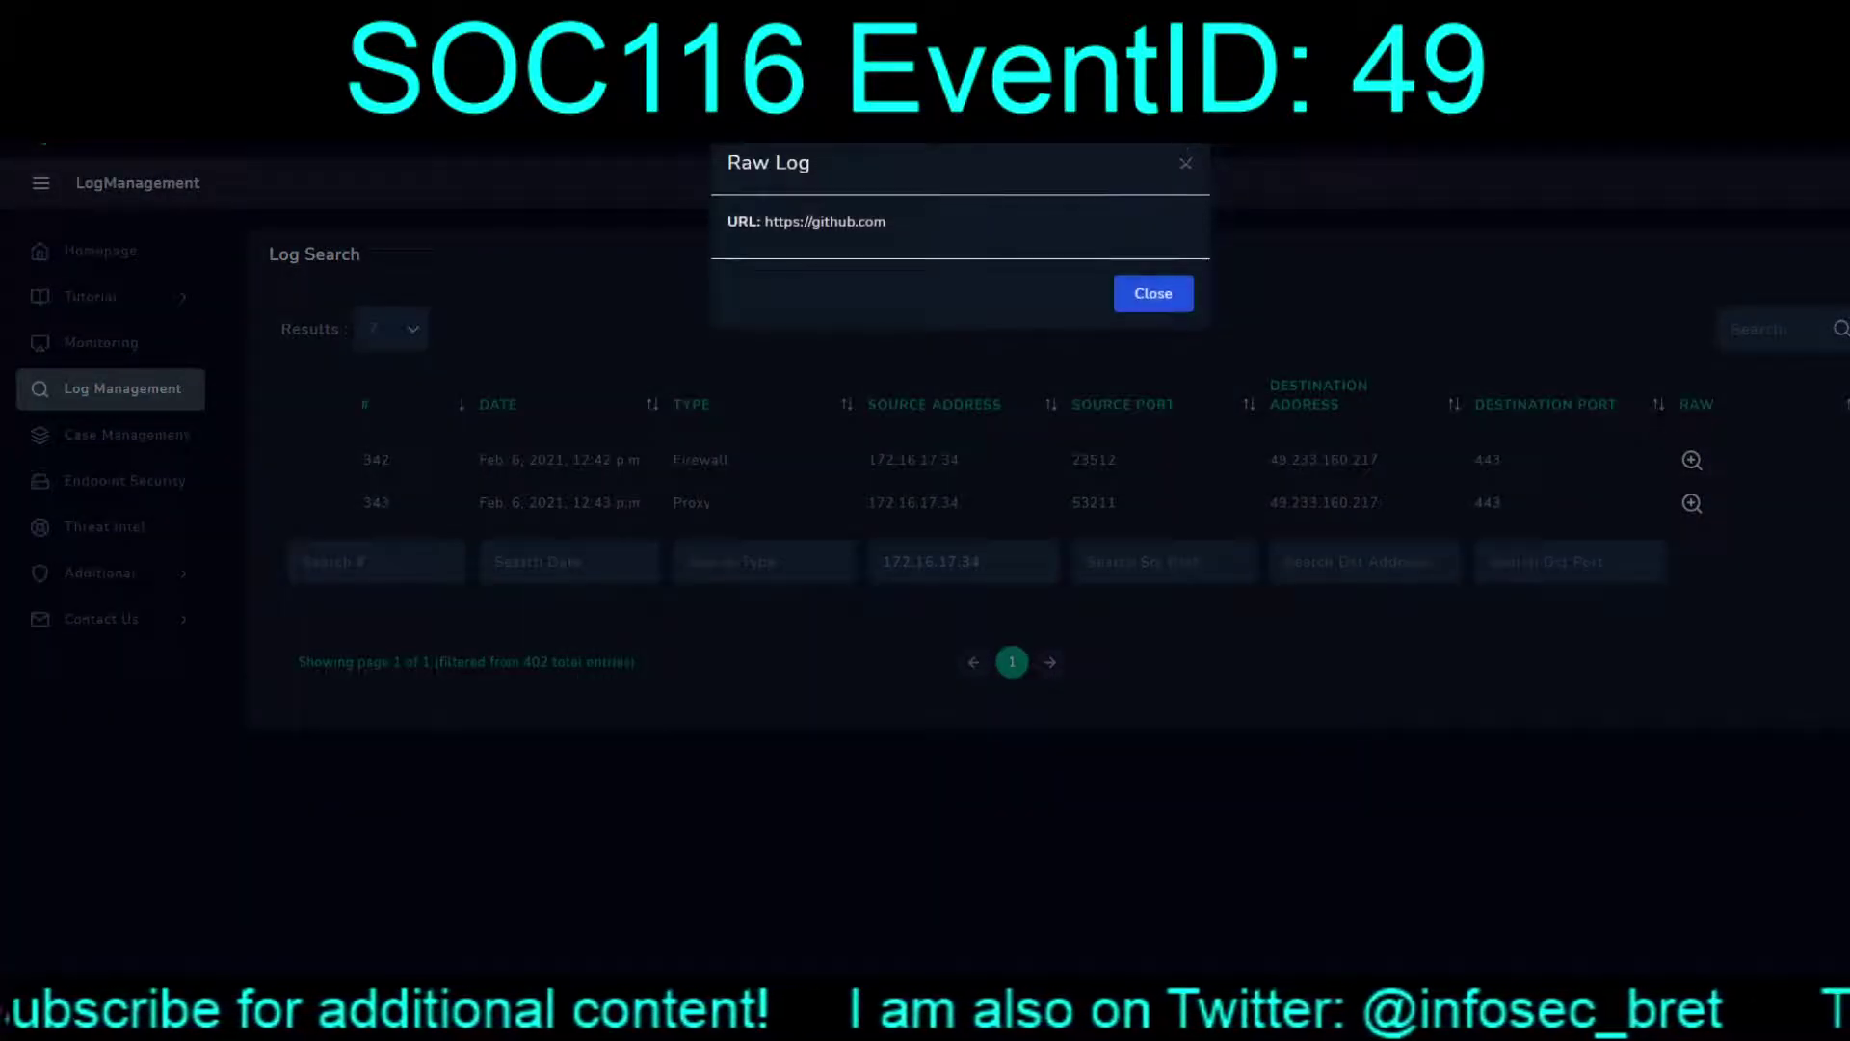
pyautogui.press('Escape')
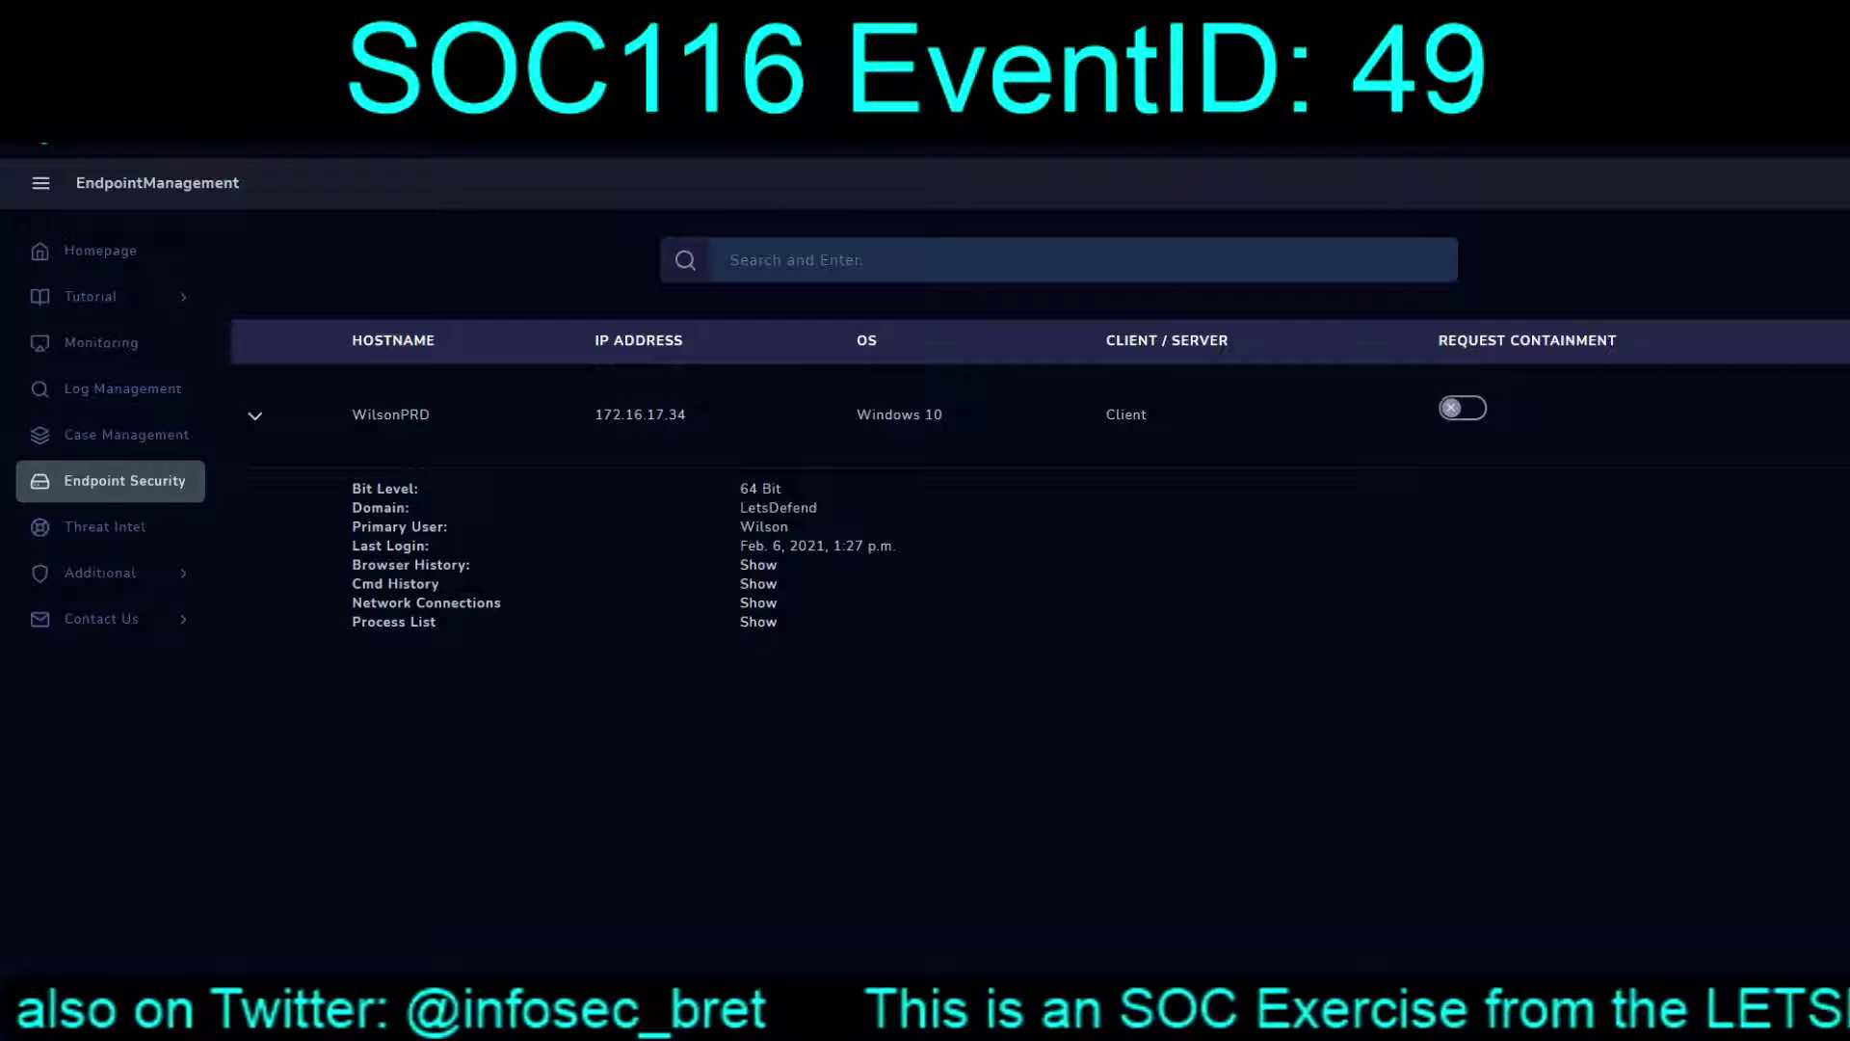
pyautogui.click(759, 622)
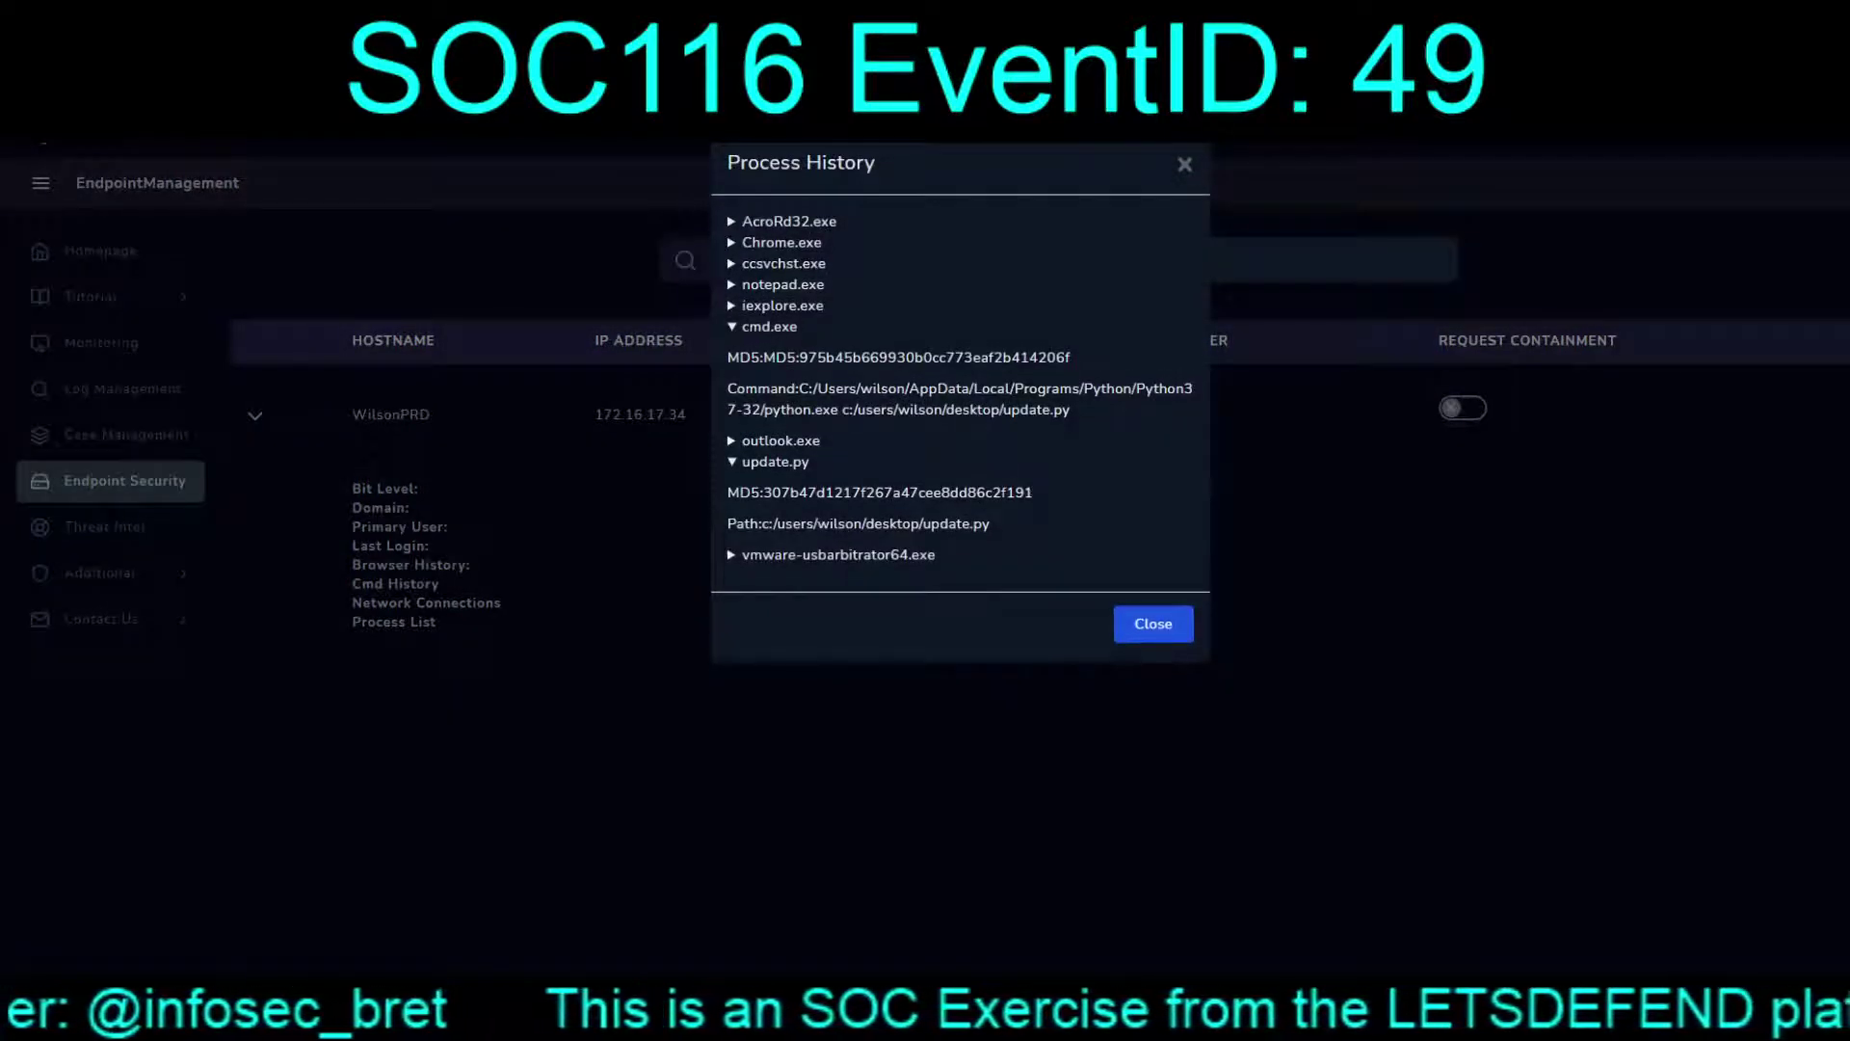
pyautogui.press('Escape')
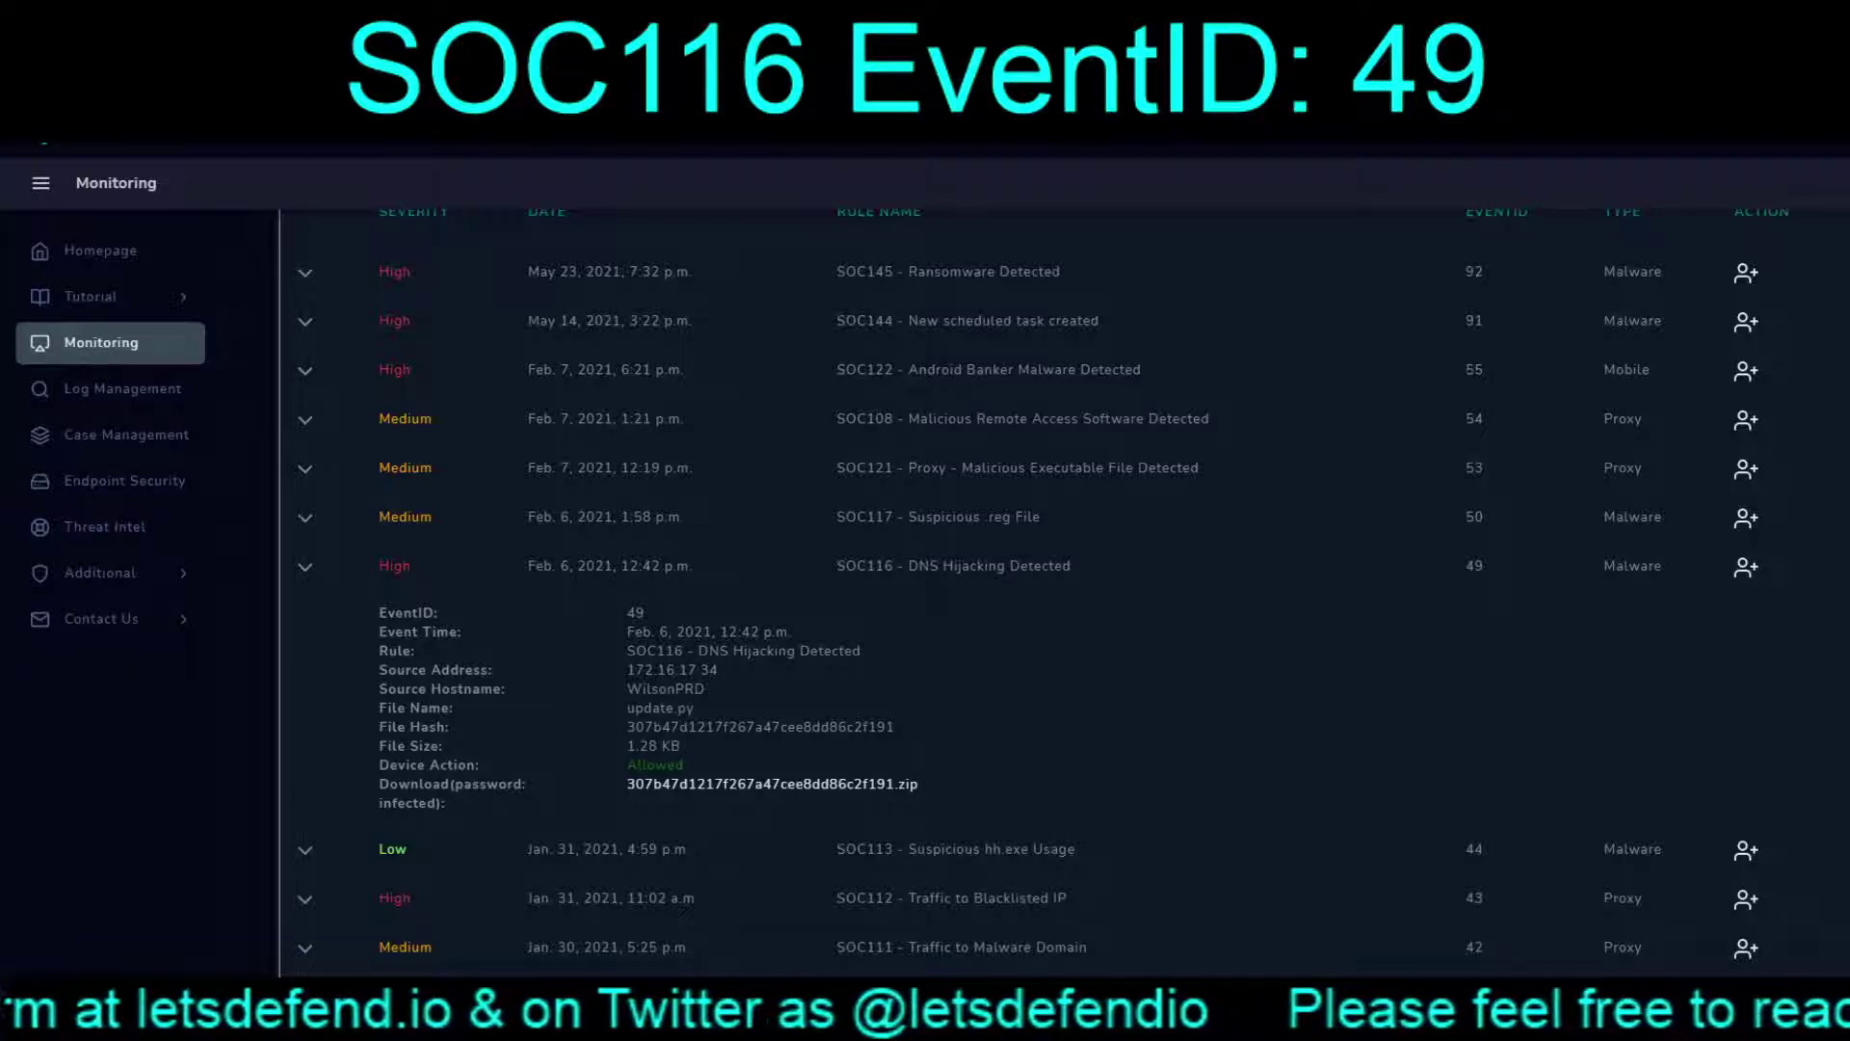
# Take ownership of the SOC116 EventID 49 alert and start the Malware Playbook for its incident.
pyautogui.click(1747, 566)
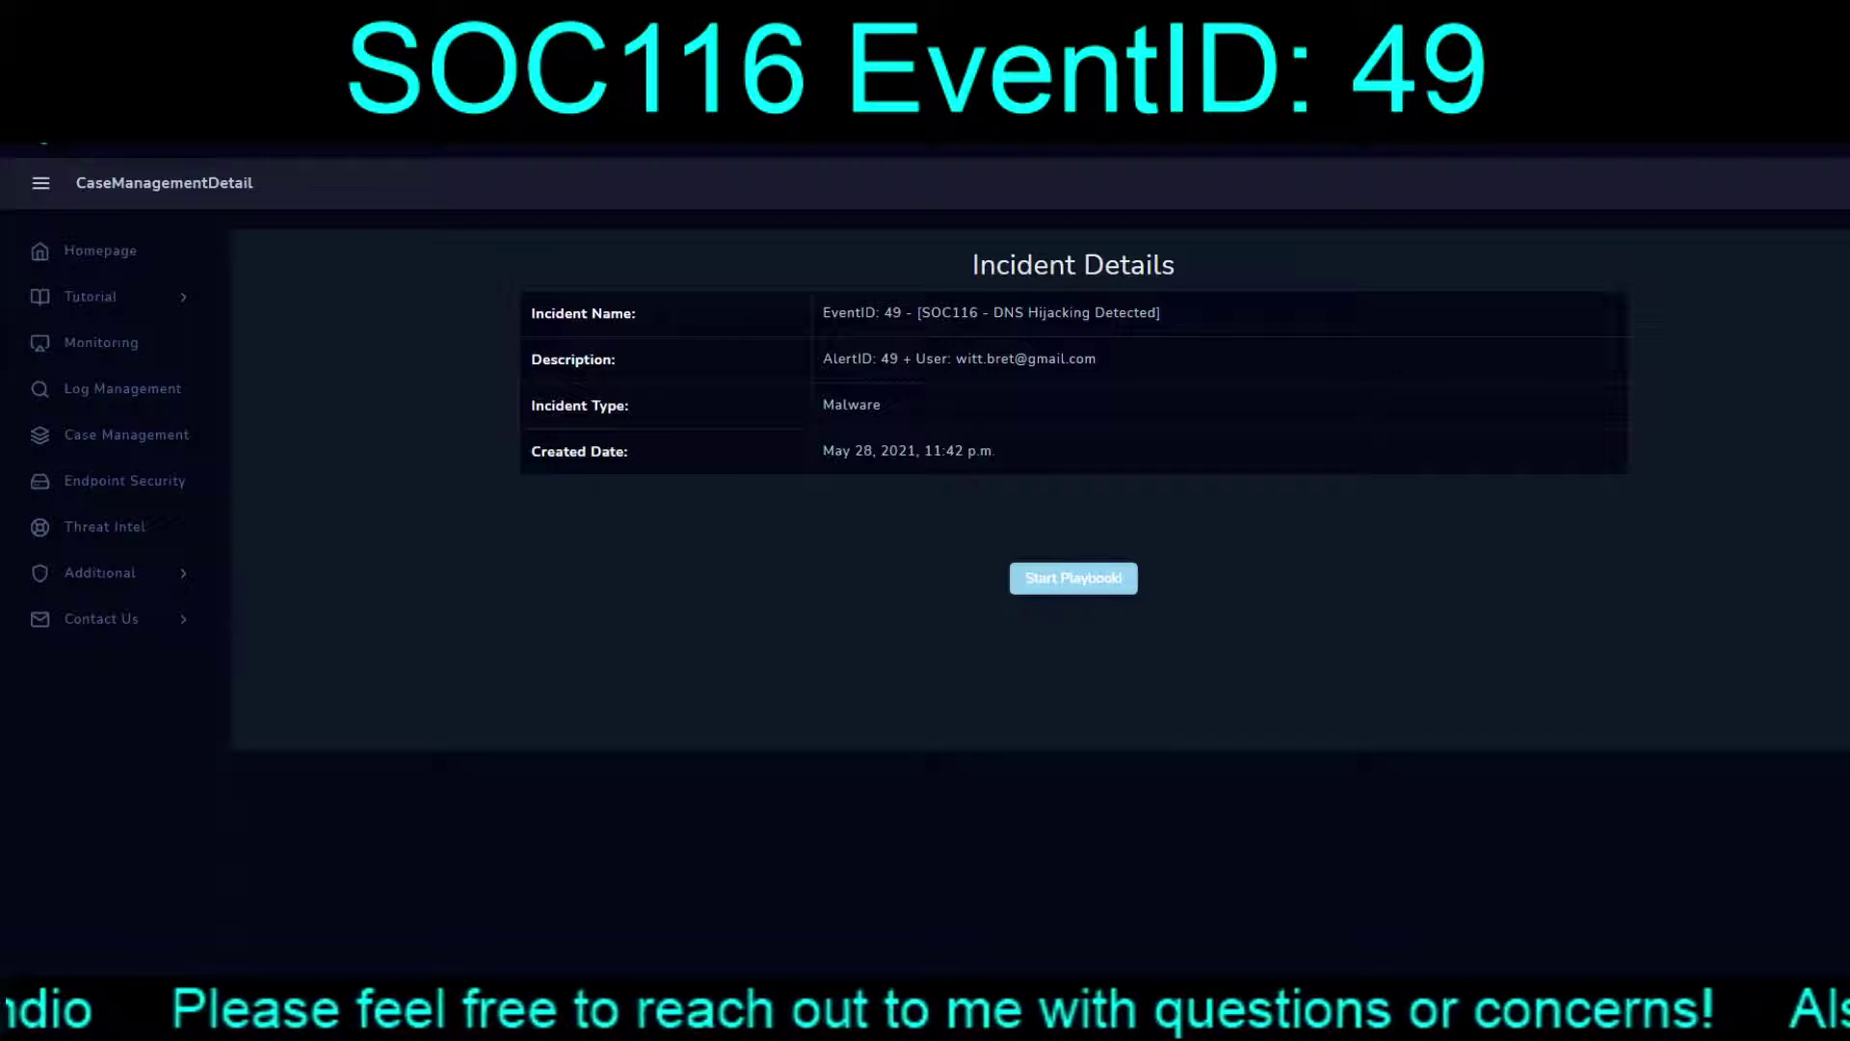
pyautogui.press('Return')
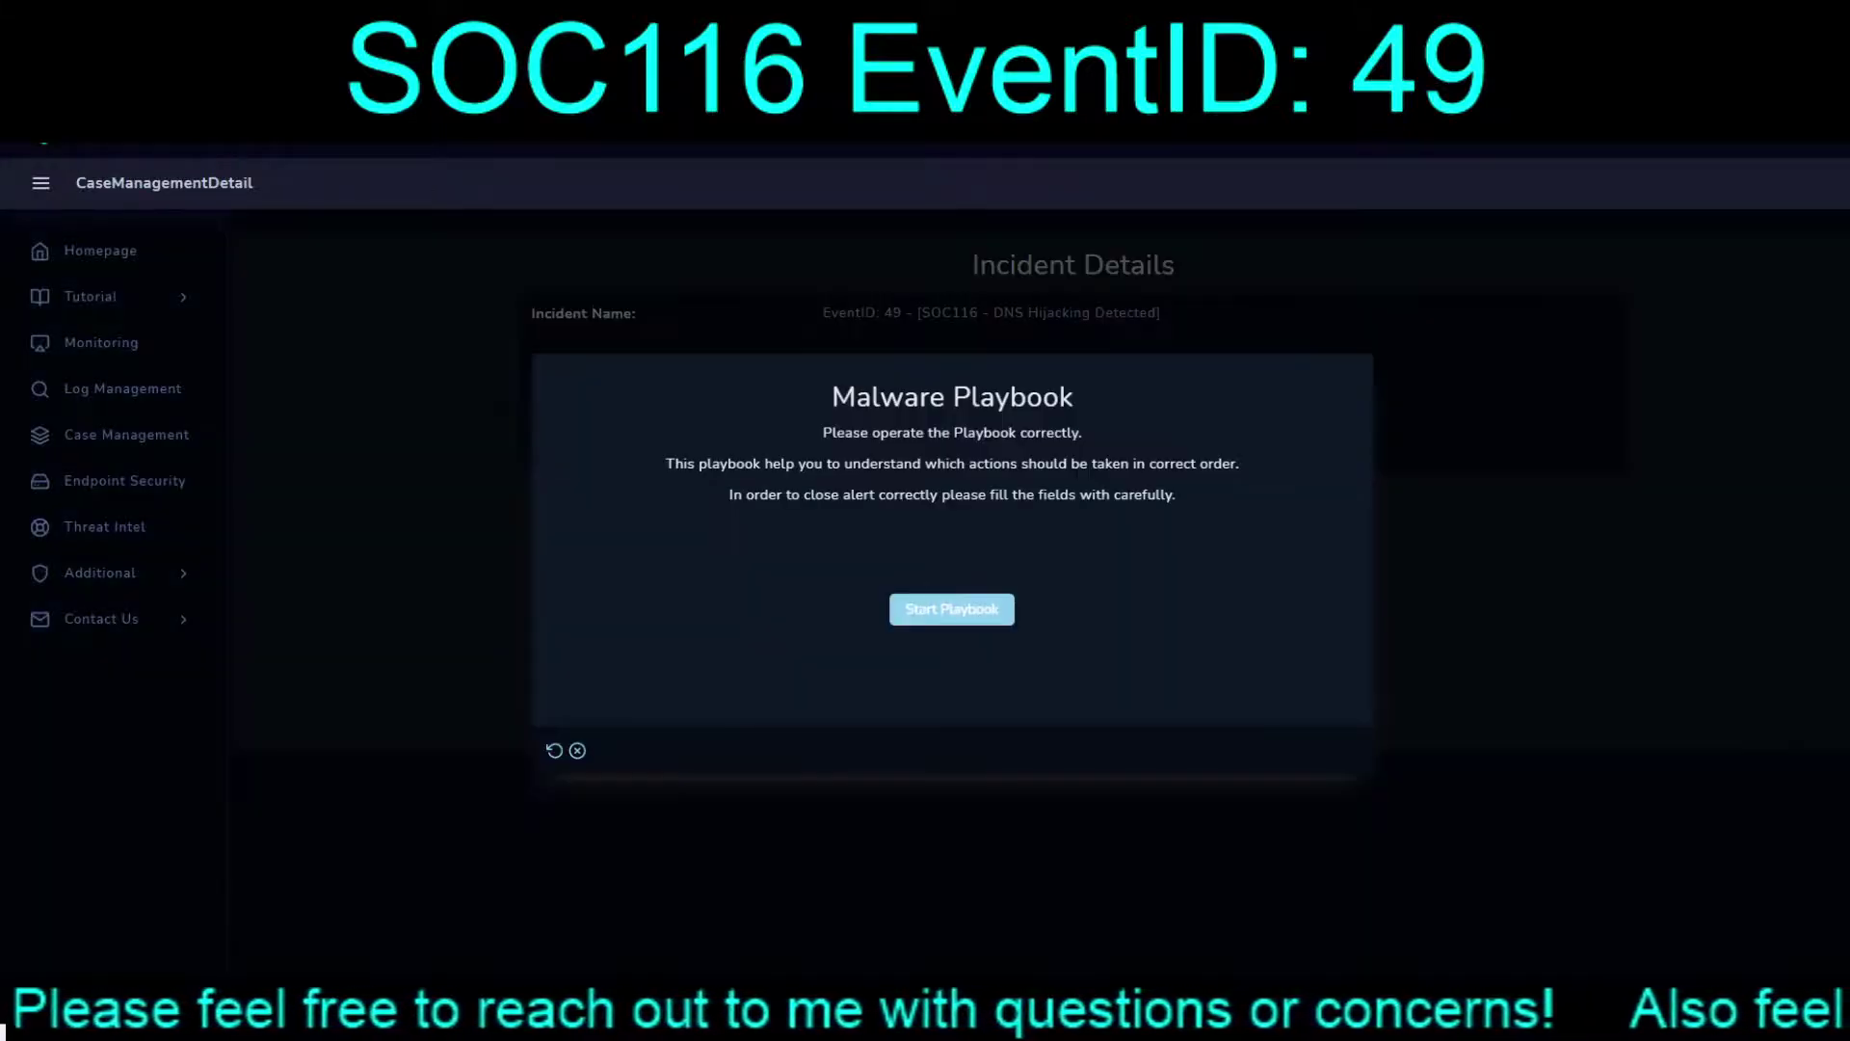
pyautogui.press('Return')
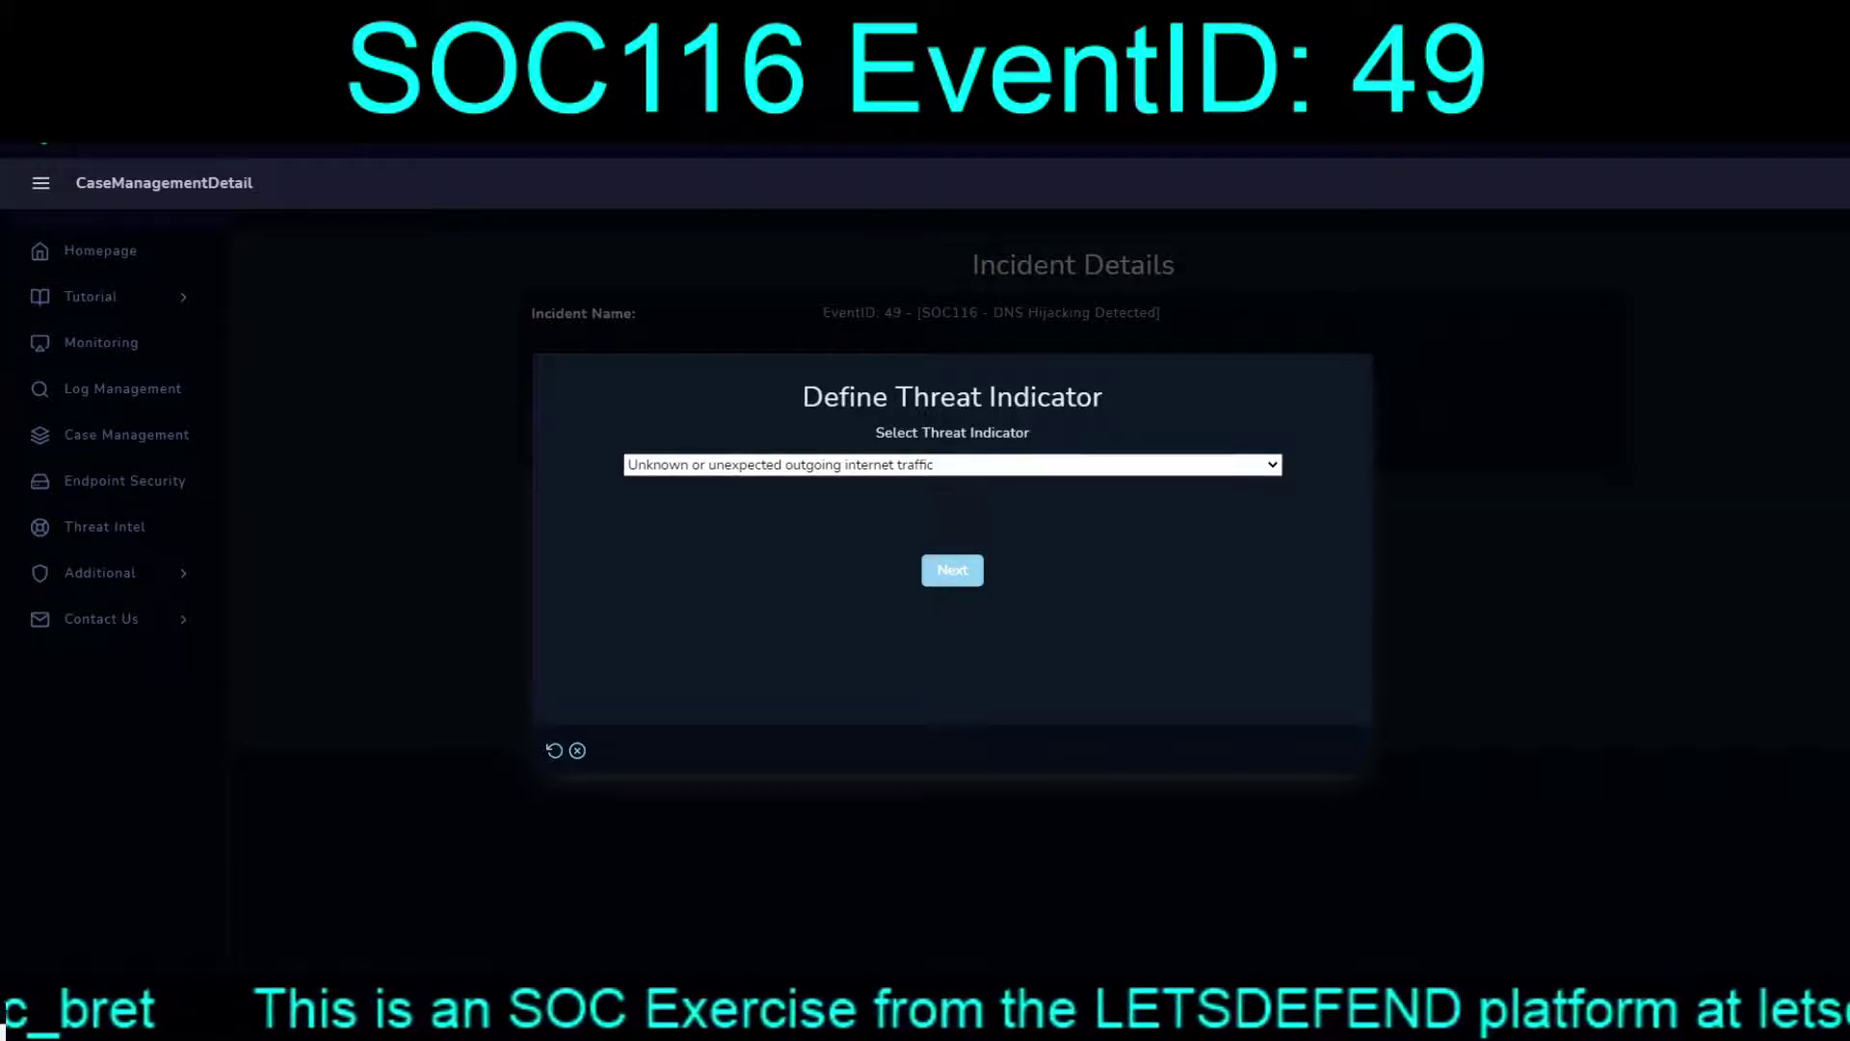
# Answer the playbook with "Unknown or unexpected outgoing internet traffic" as threat indicator, malware not quarantined, and the analyzed file malicious.
pyautogui.click(952, 465)
pyautogui.click(952, 570)
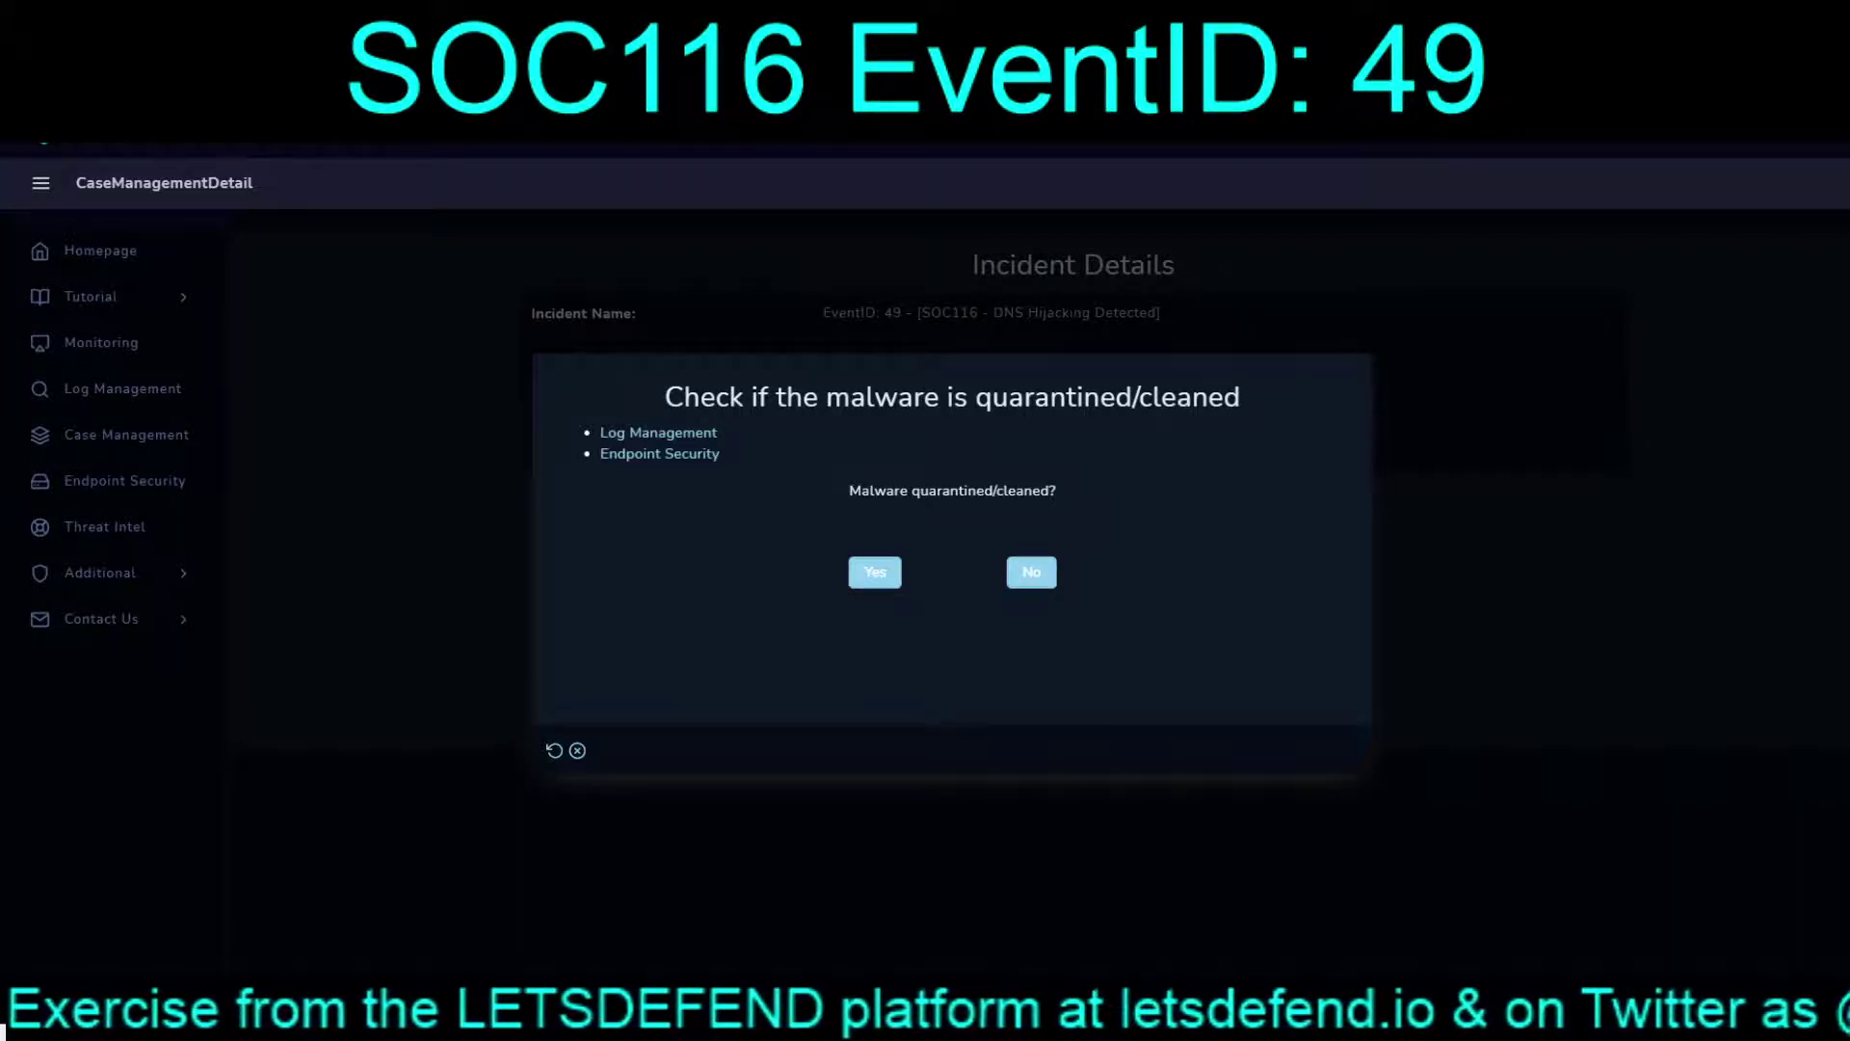
pyautogui.click(1031, 571)
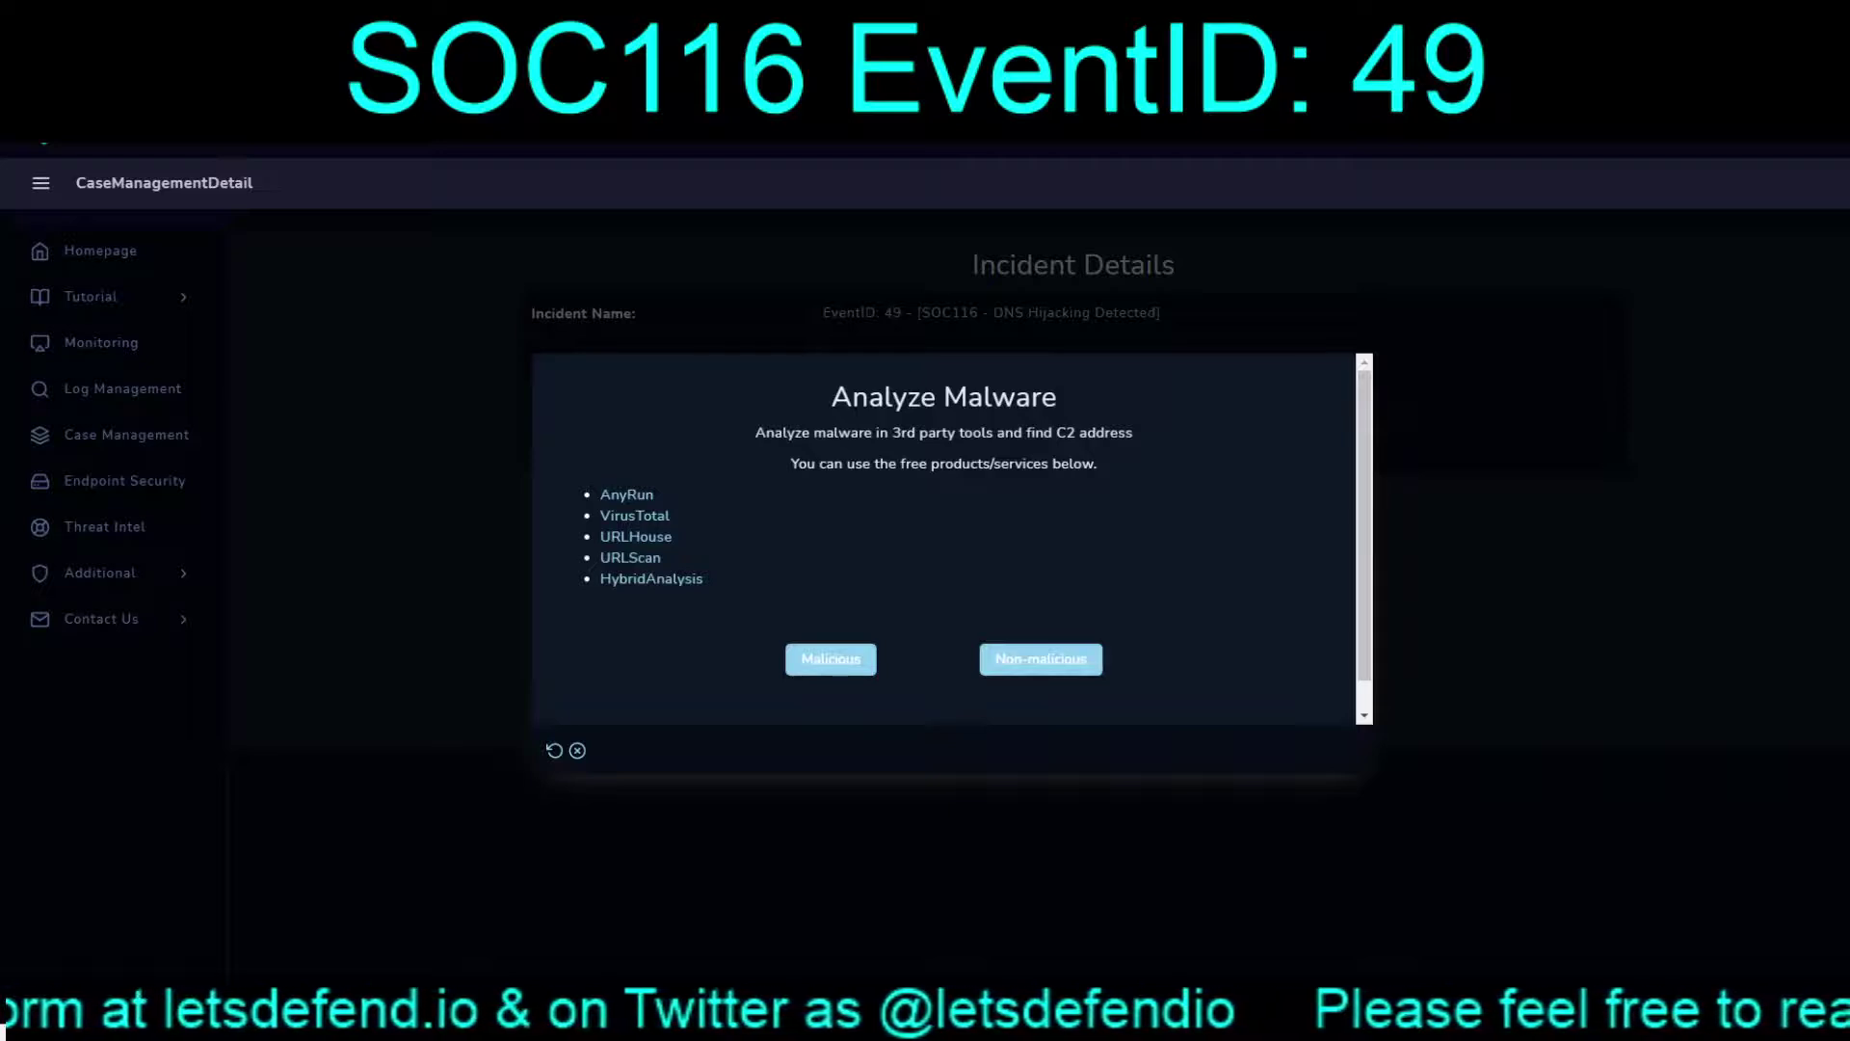
pyautogui.click(814, 665)
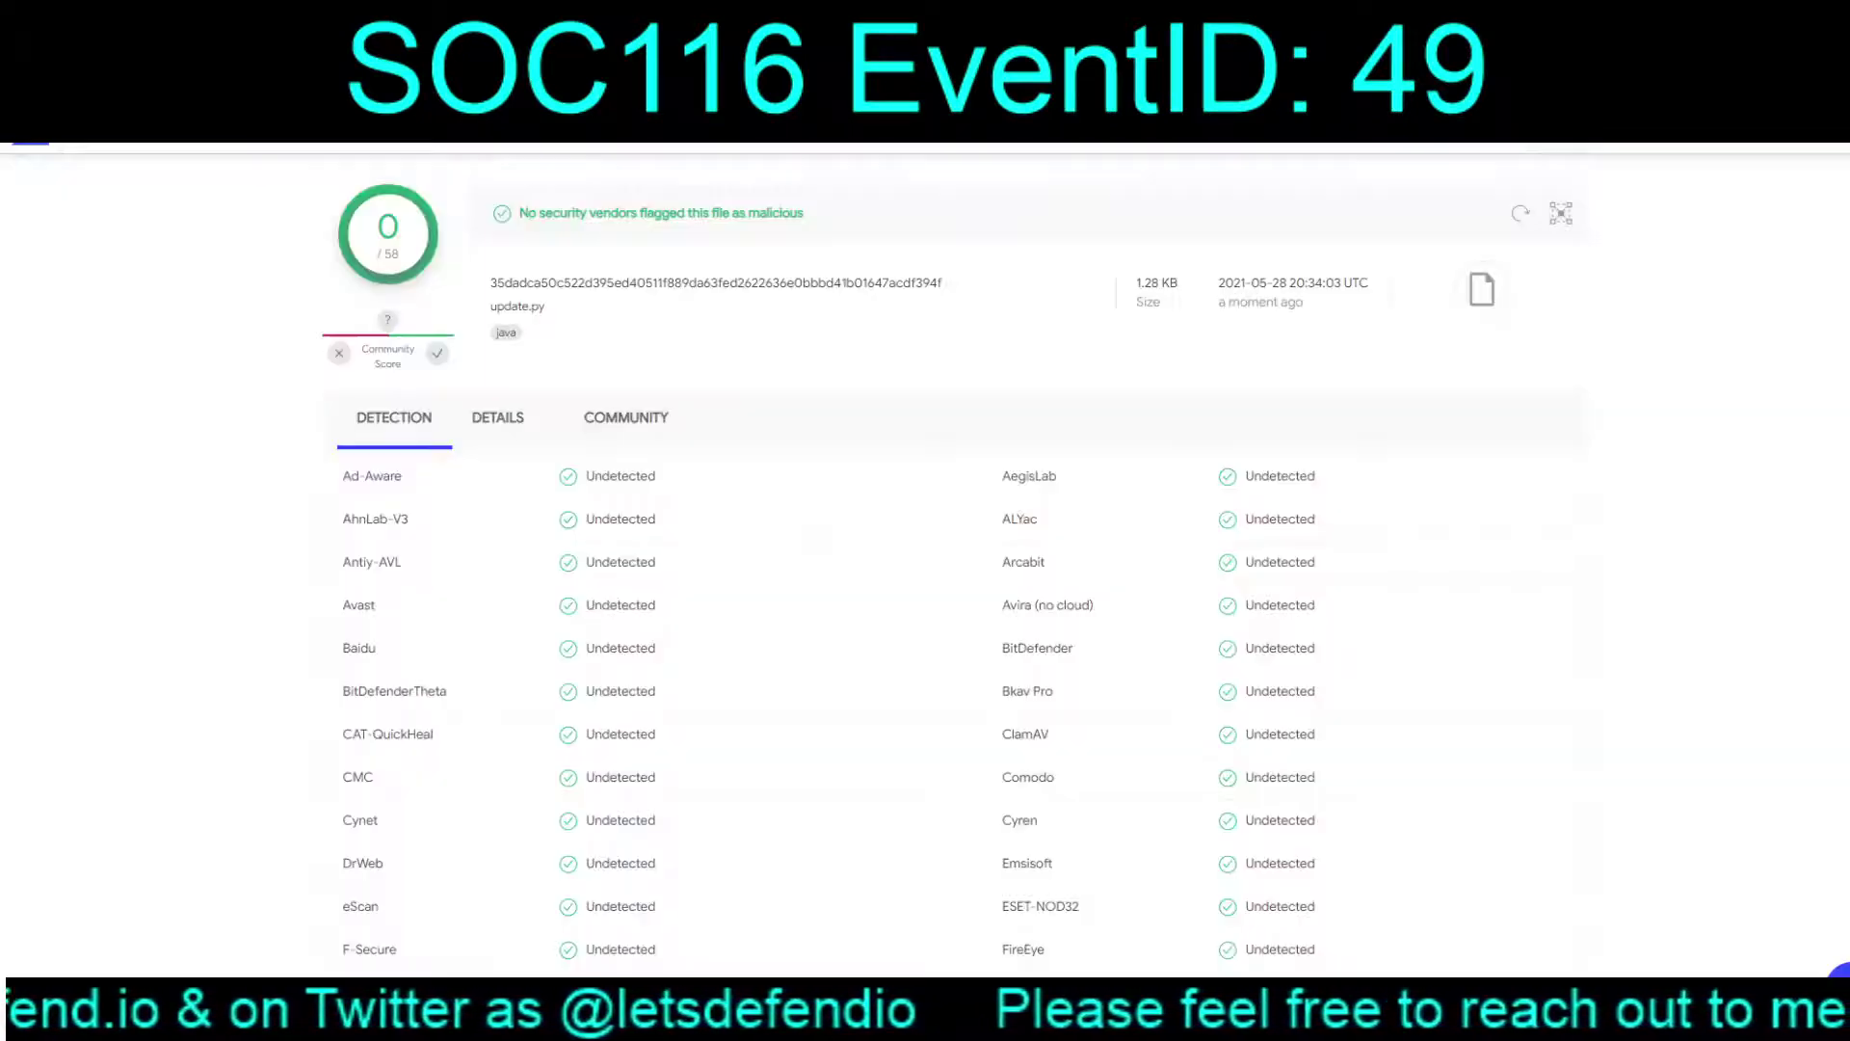
# Copy update.py's MD5 from VirusTotal and enter 307b47d1217f267a47cee8dd86c2f191 as an MD5 Hash artifact with the comment "update.py".
pyautogui.click(498, 417)
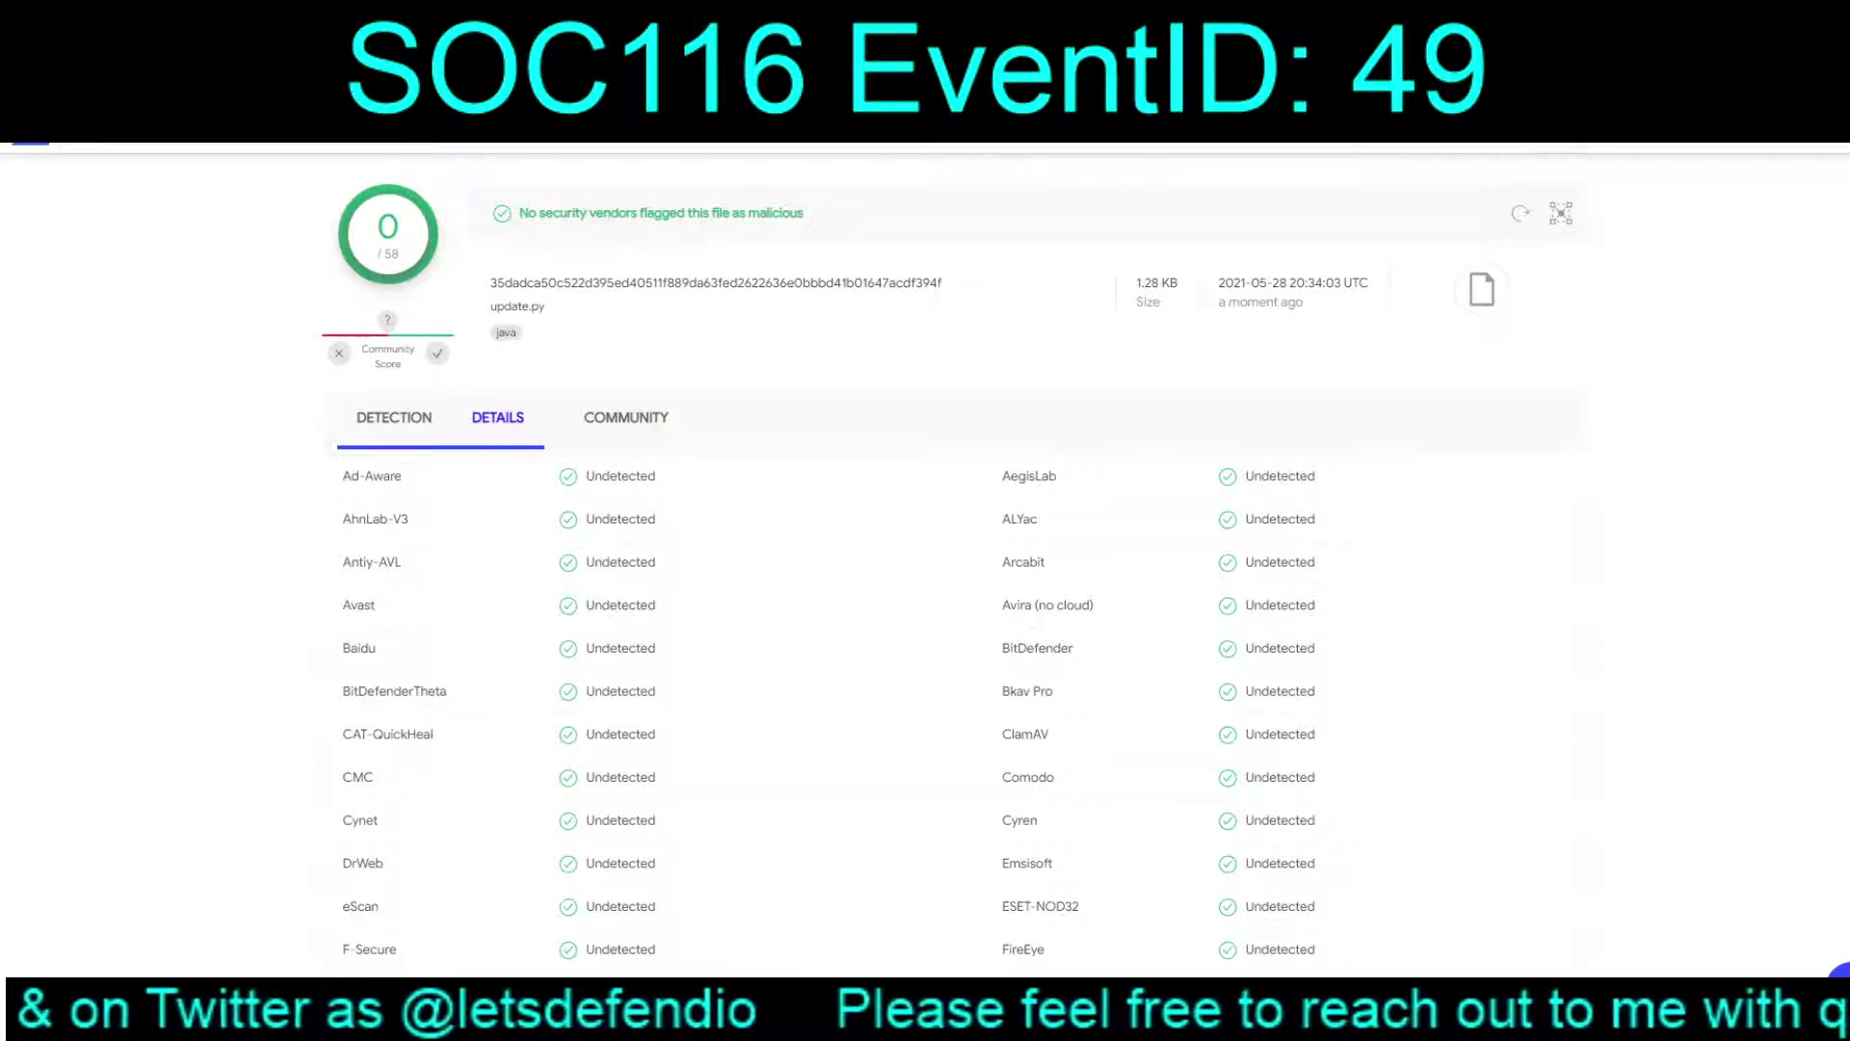
pyautogui.doubleClick(515, 508)
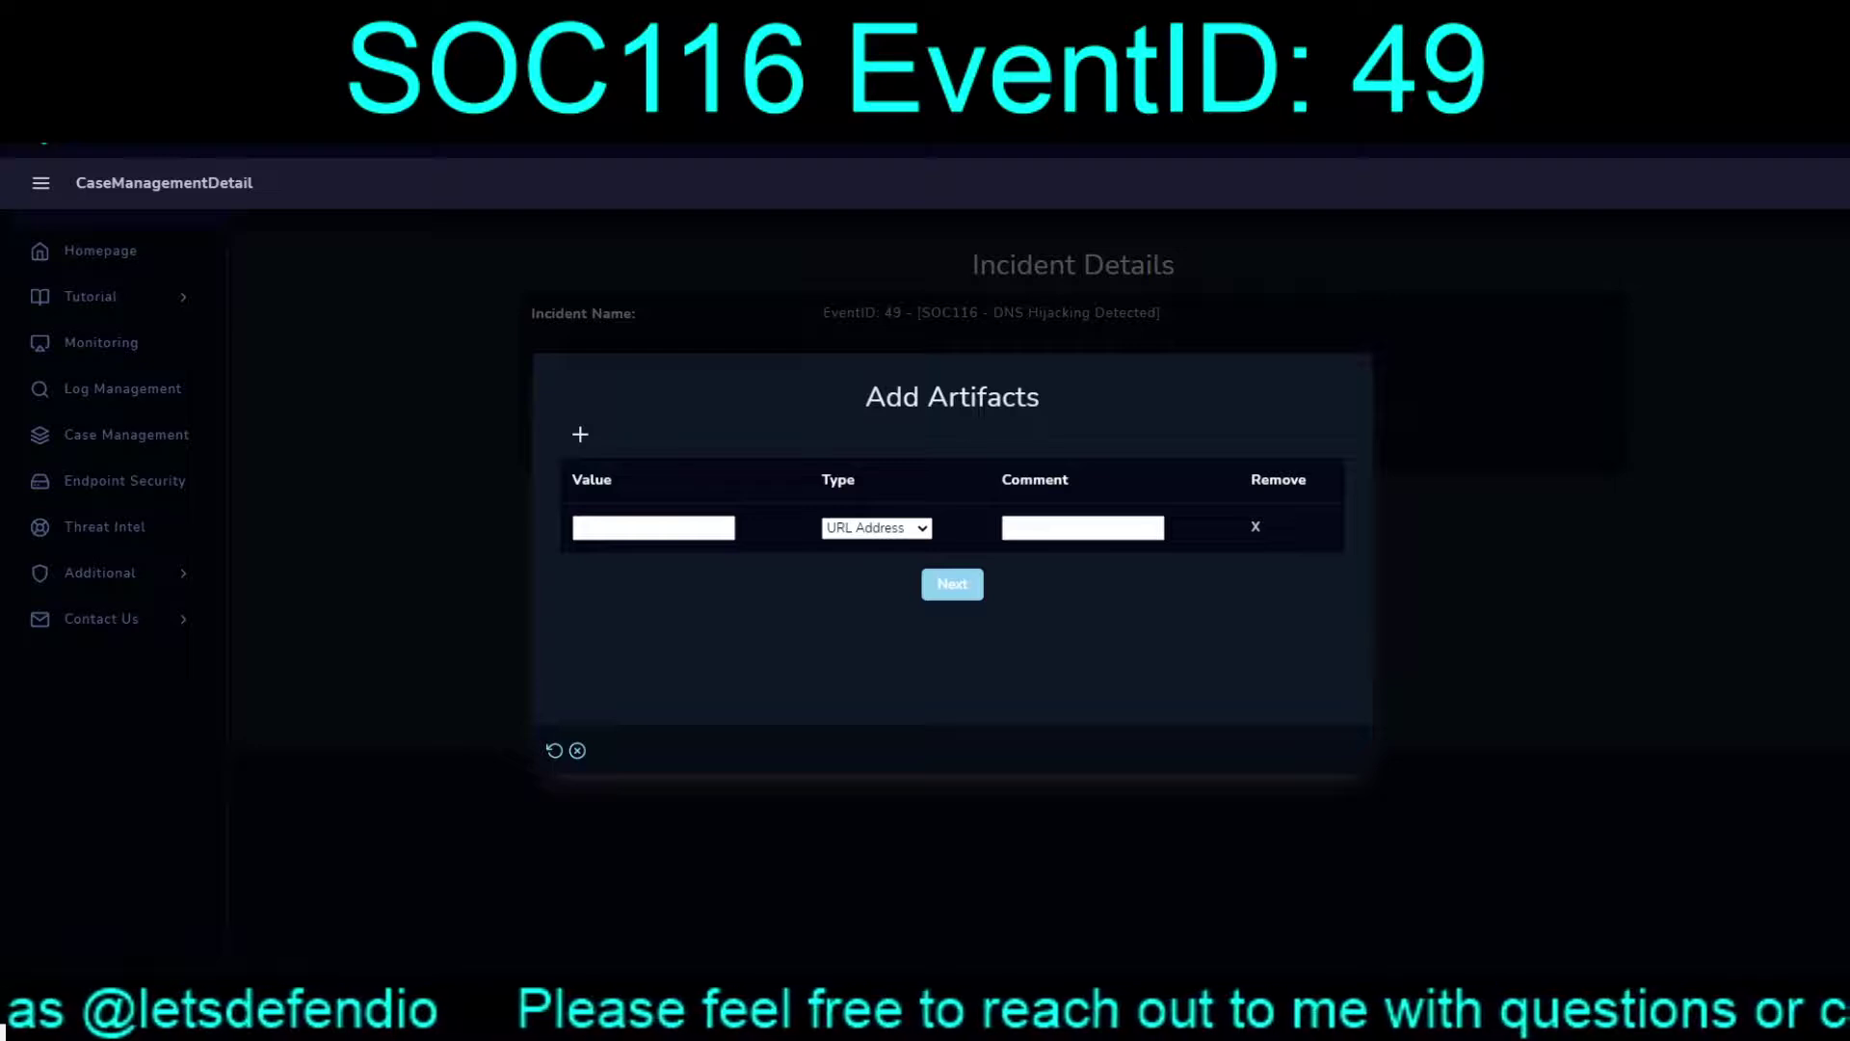
pyautogui.click(653, 527)
pyautogui.hotkey('ctrl', 'v')
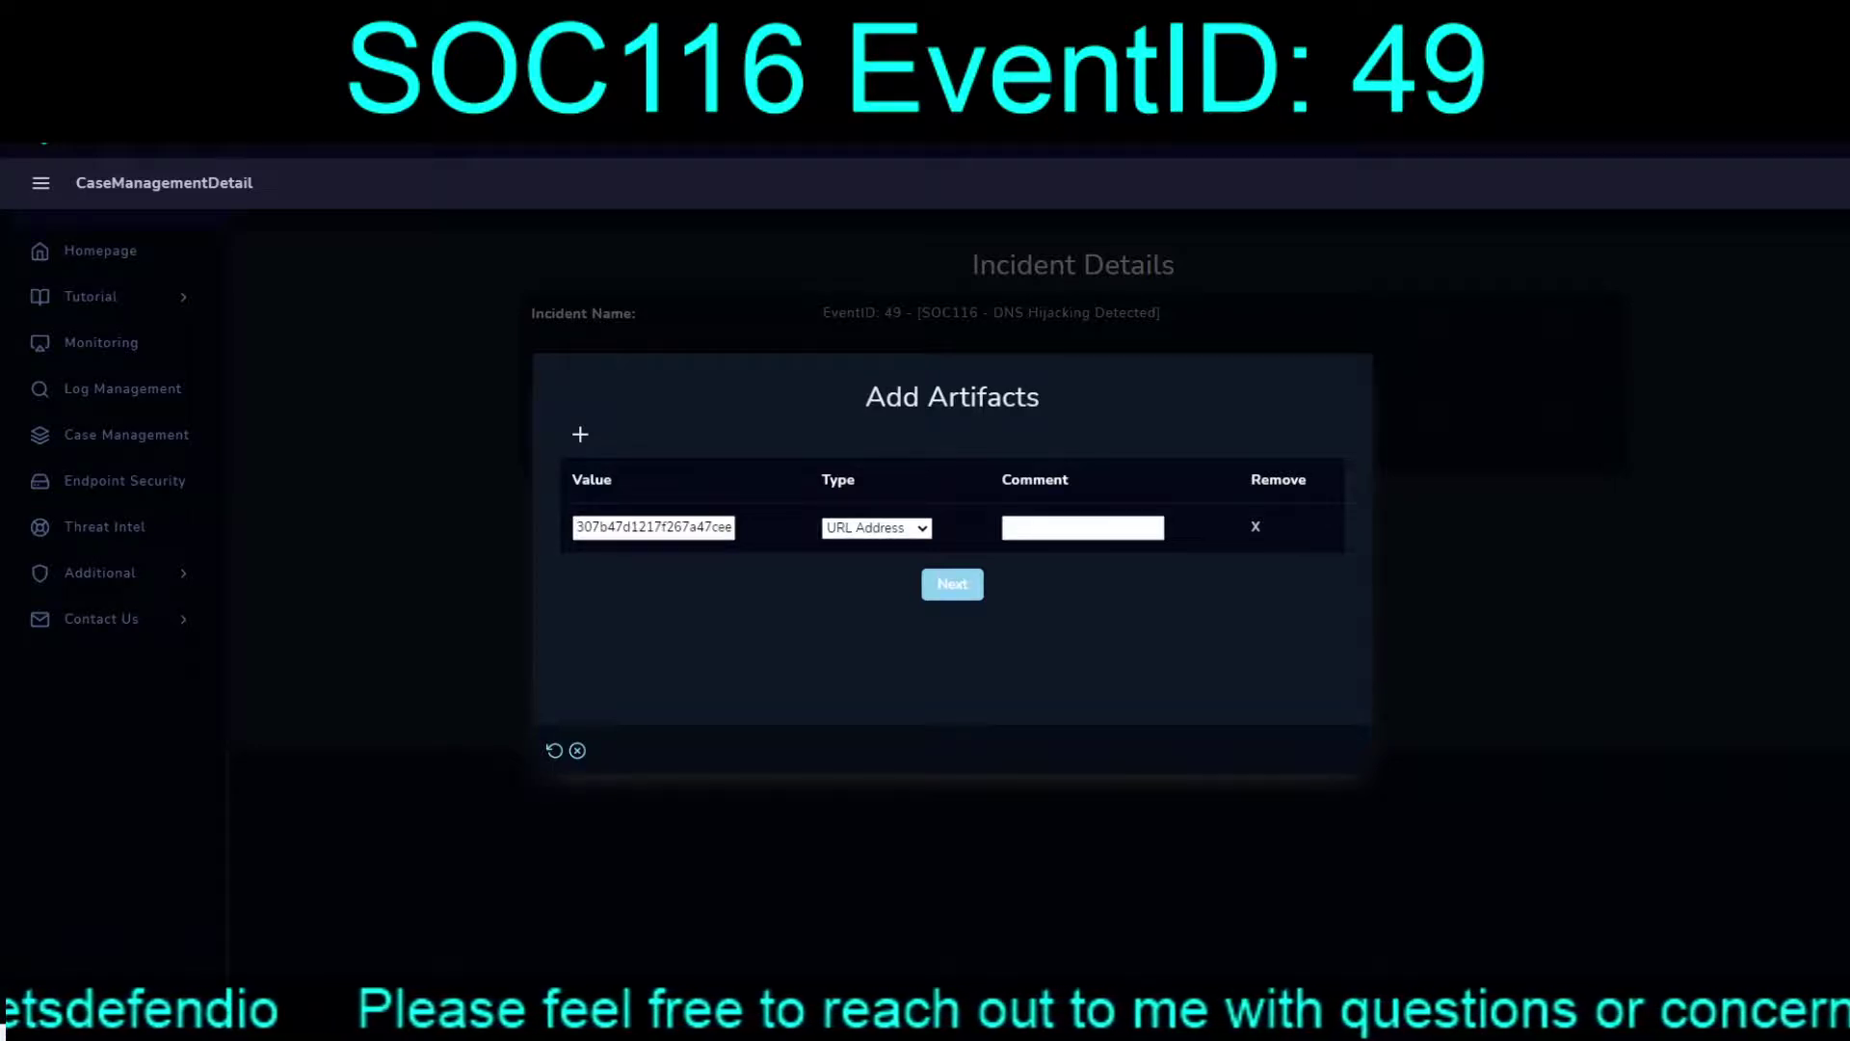
pyautogui.press('Tab')
pyautogui.press('m')
pyautogui.press('Tab')
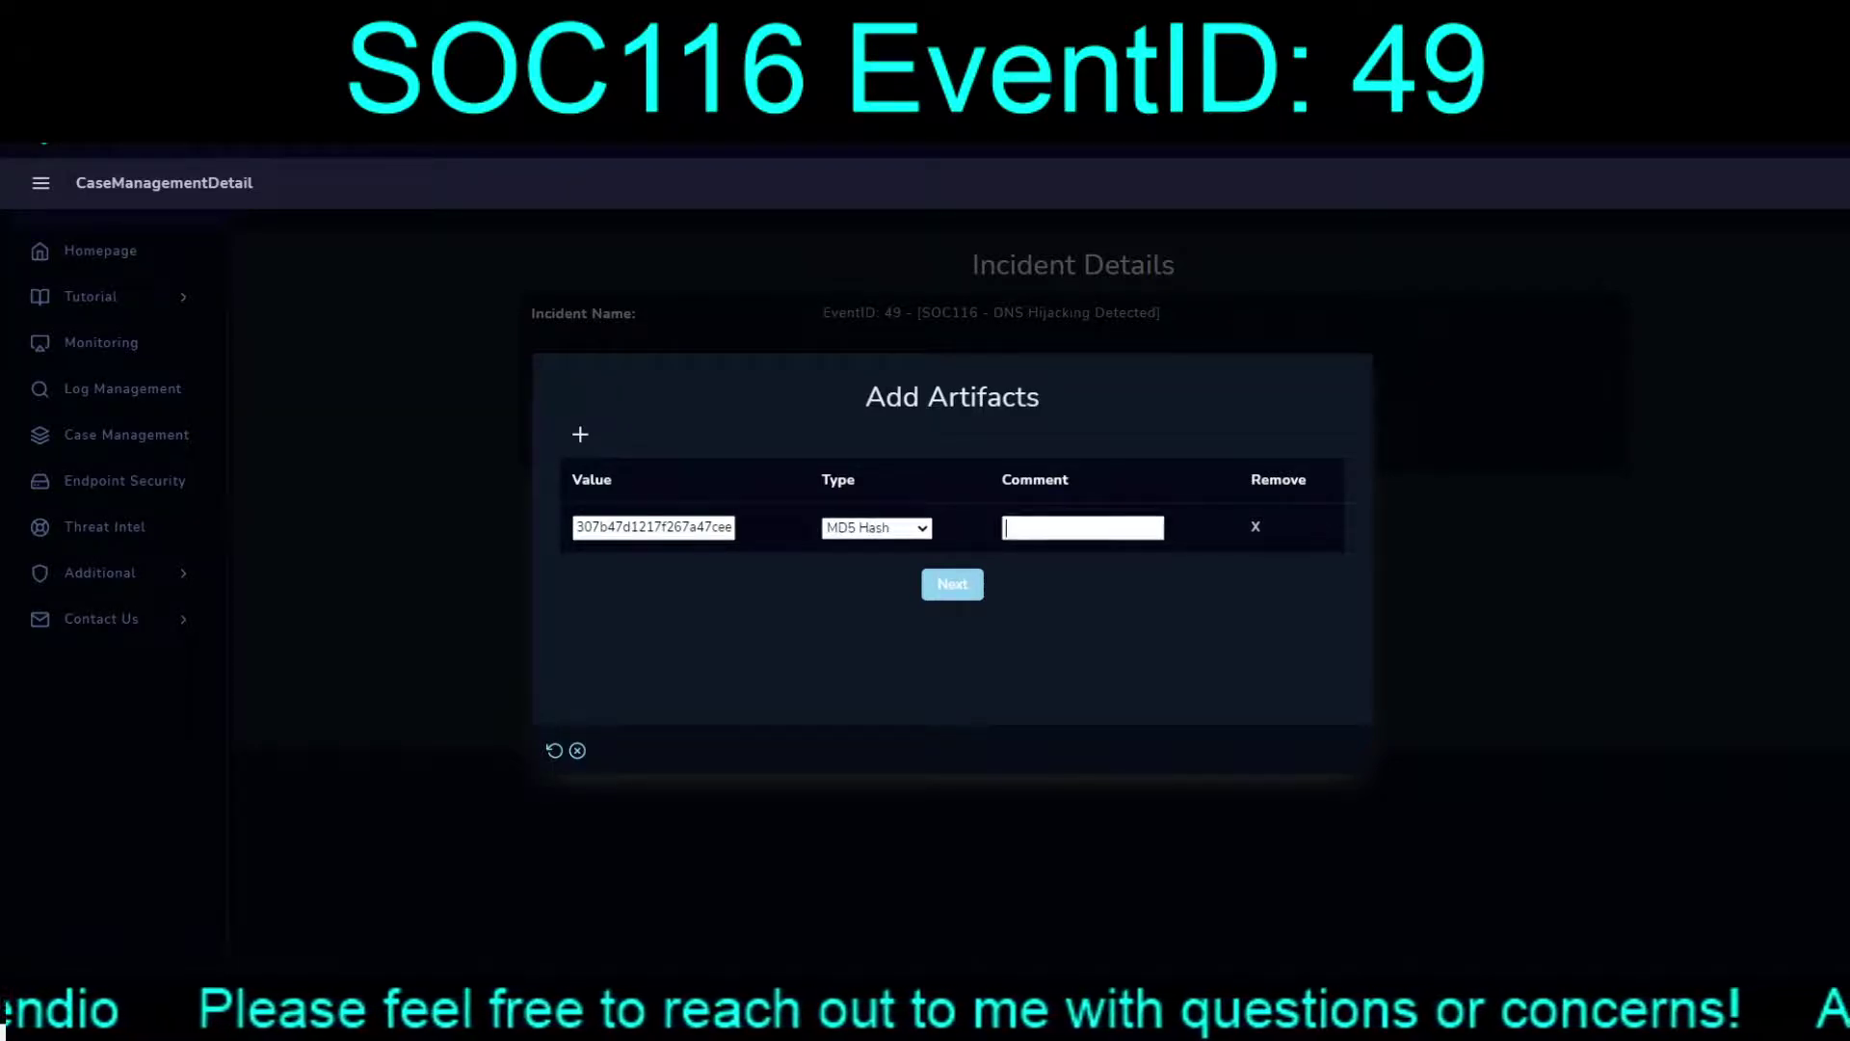
pyautogui.write('upda')
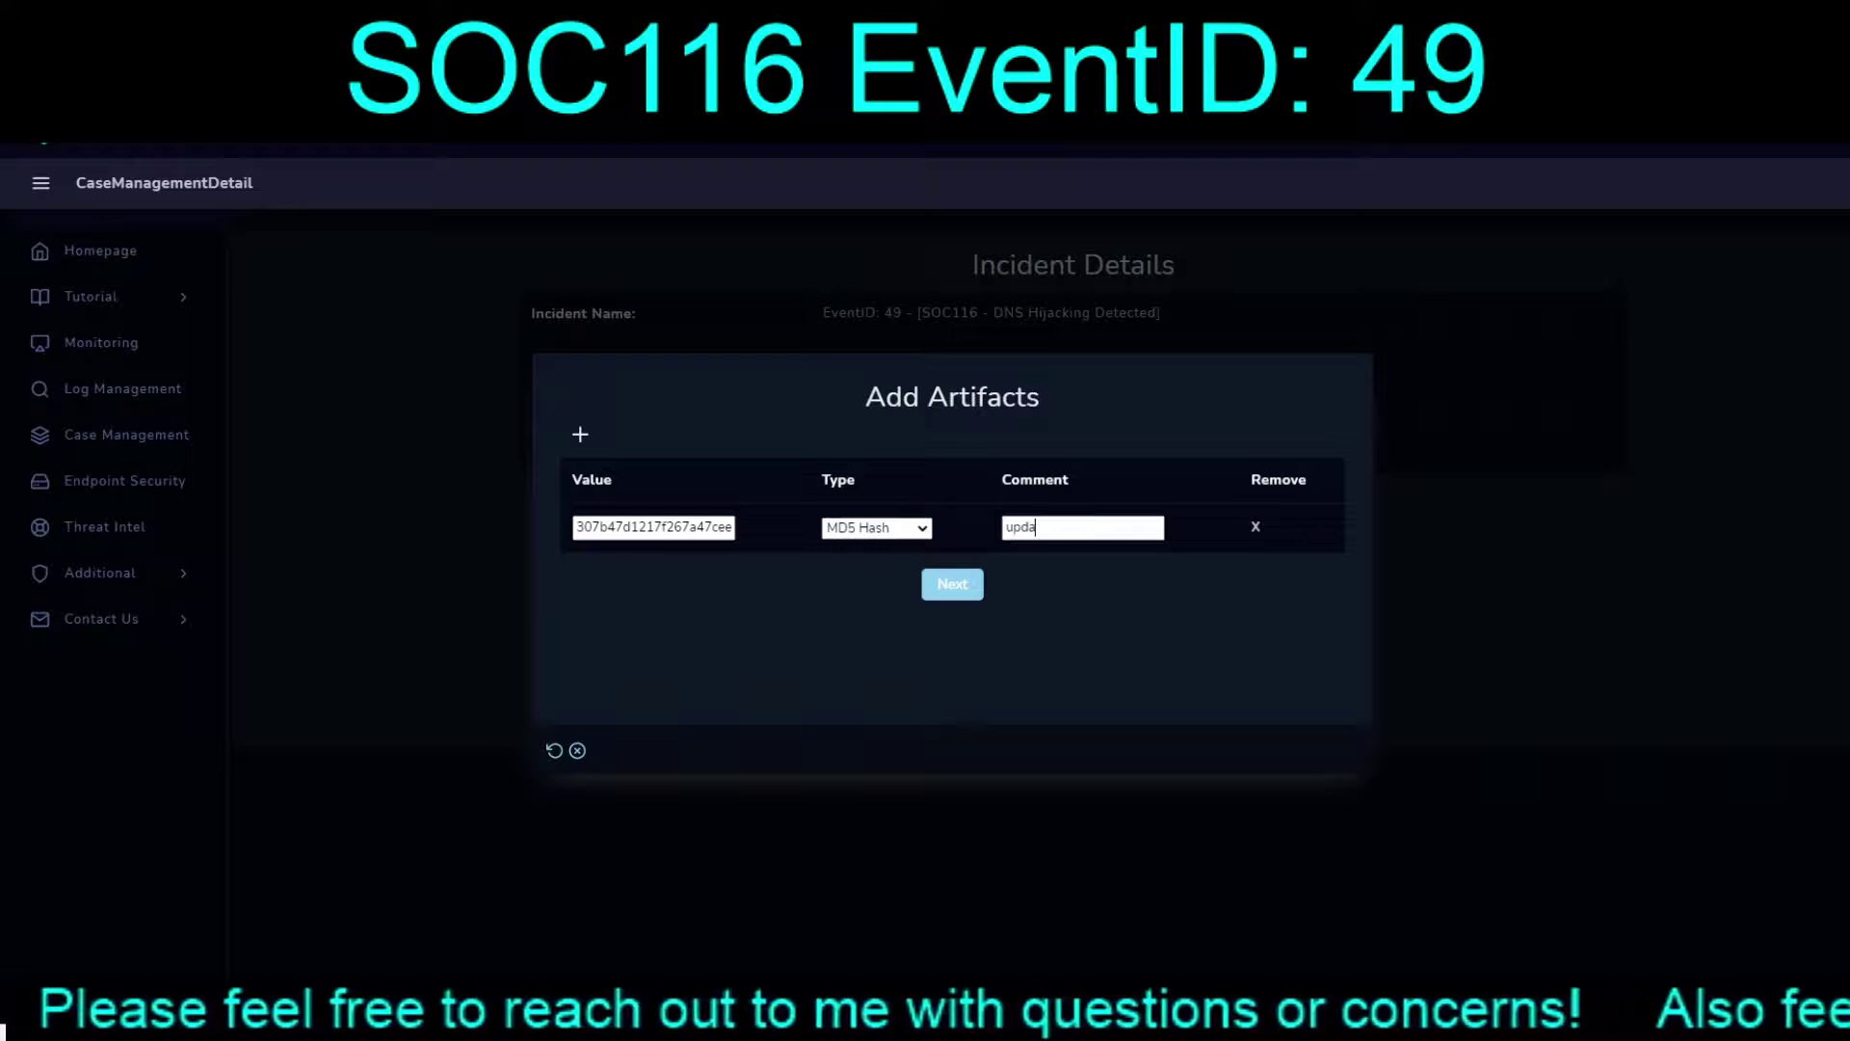
pyautogui.write('te.py')
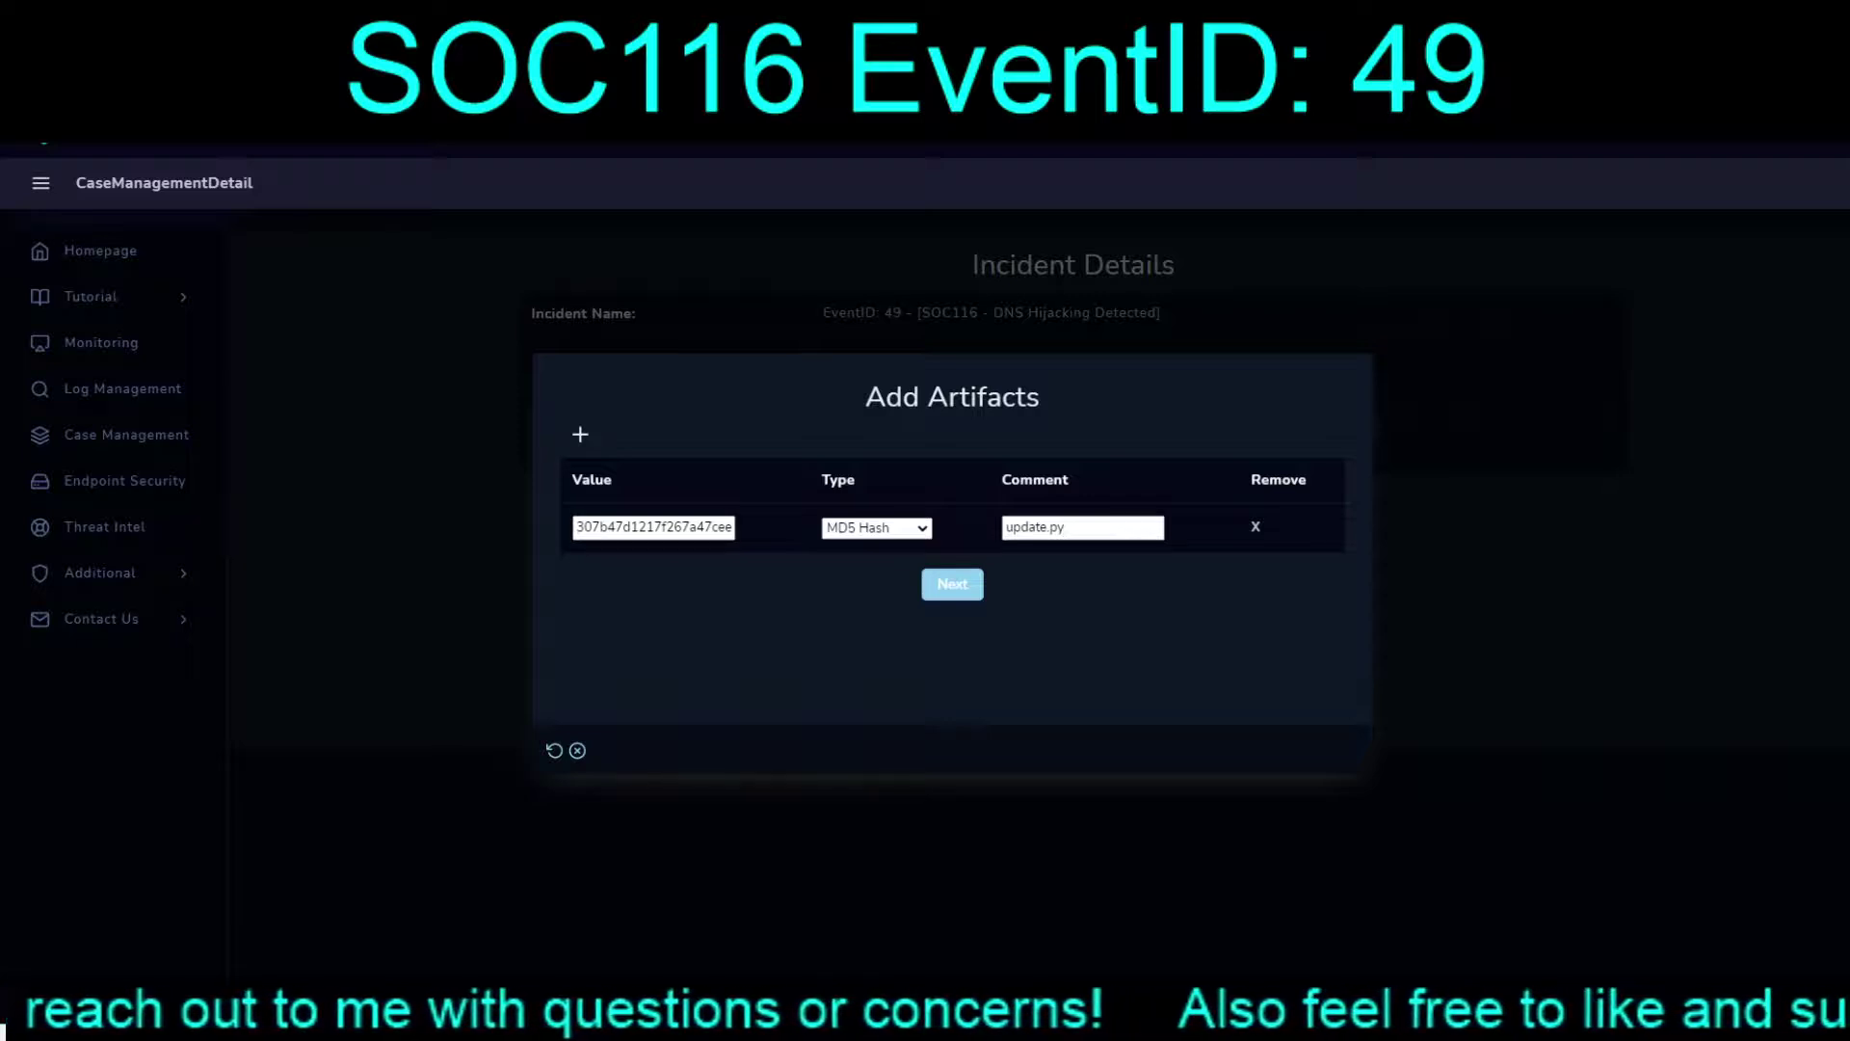
# Add 49.233.160.217 as an IP Address artifact with the comment "DNS hijack for GitHub" and submit the artifacts.
pyautogui.press('Return')
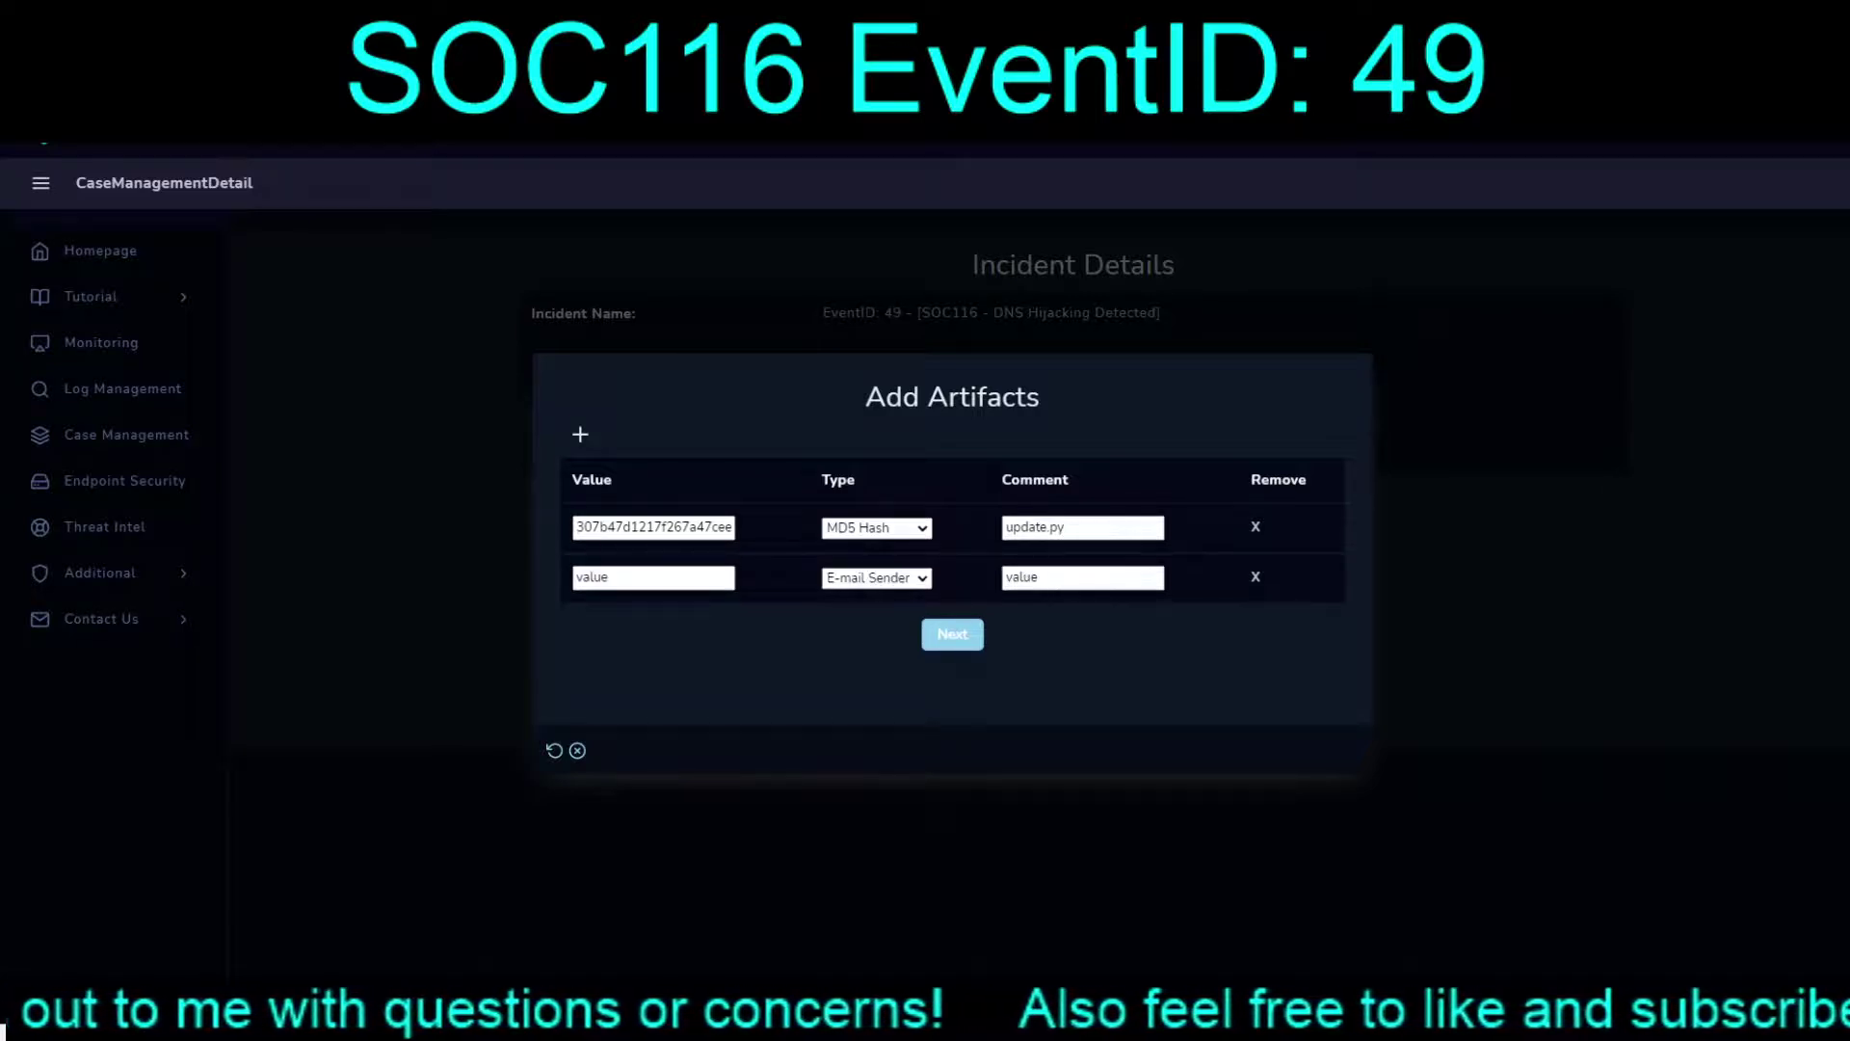
pyautogui.press('i')
pyautogui.press('Tab')
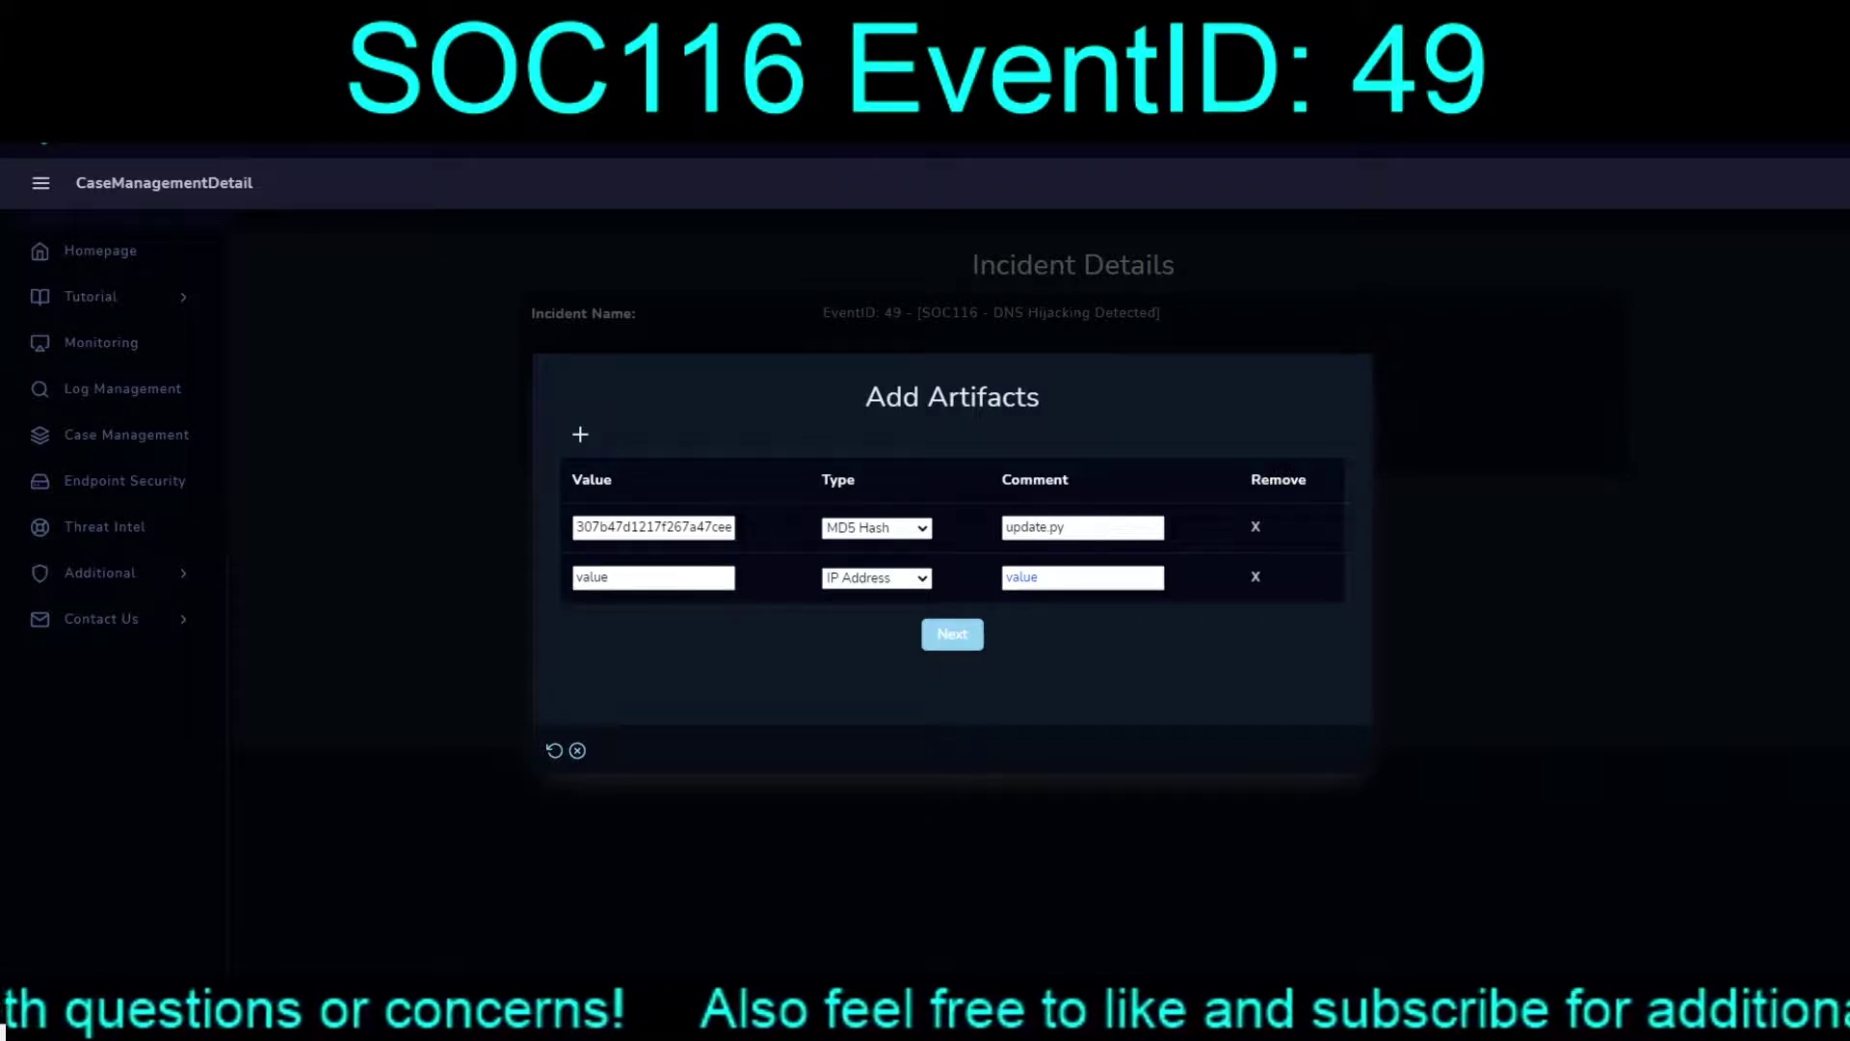
pyautogui.write('D')
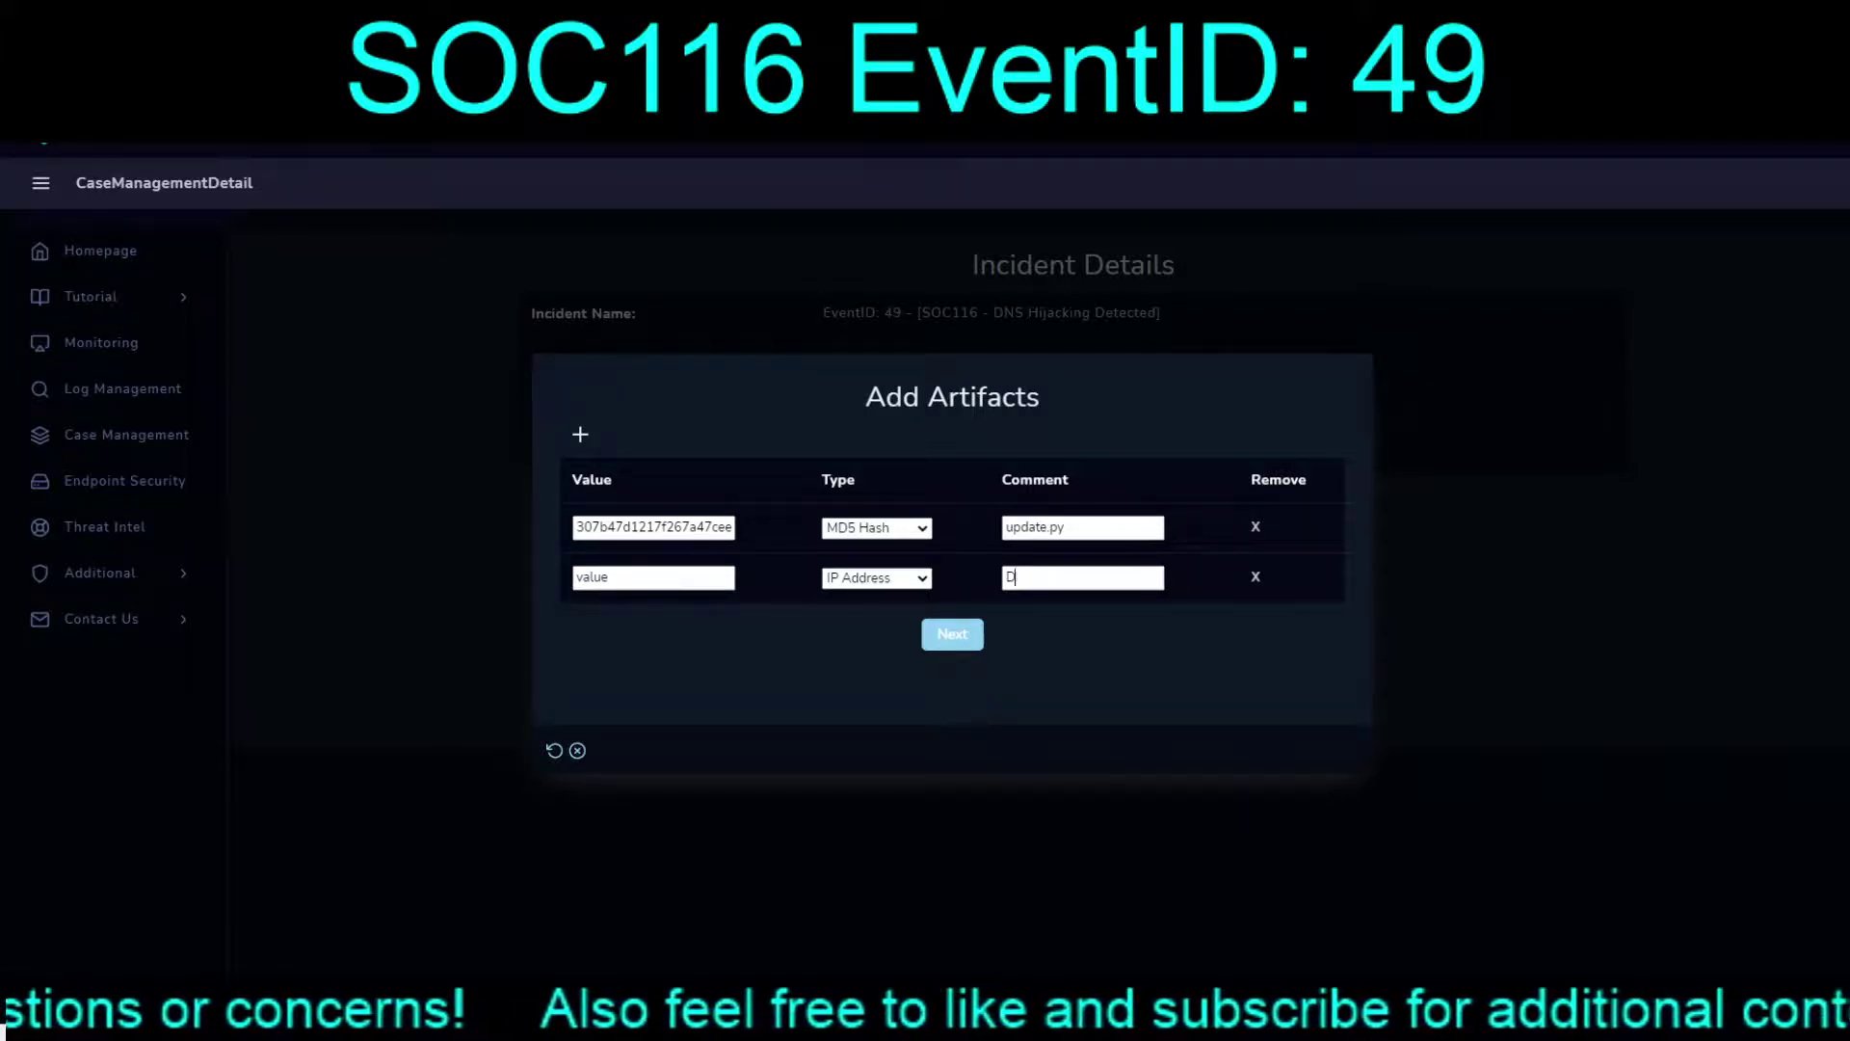
pyautogui.write('NS h')
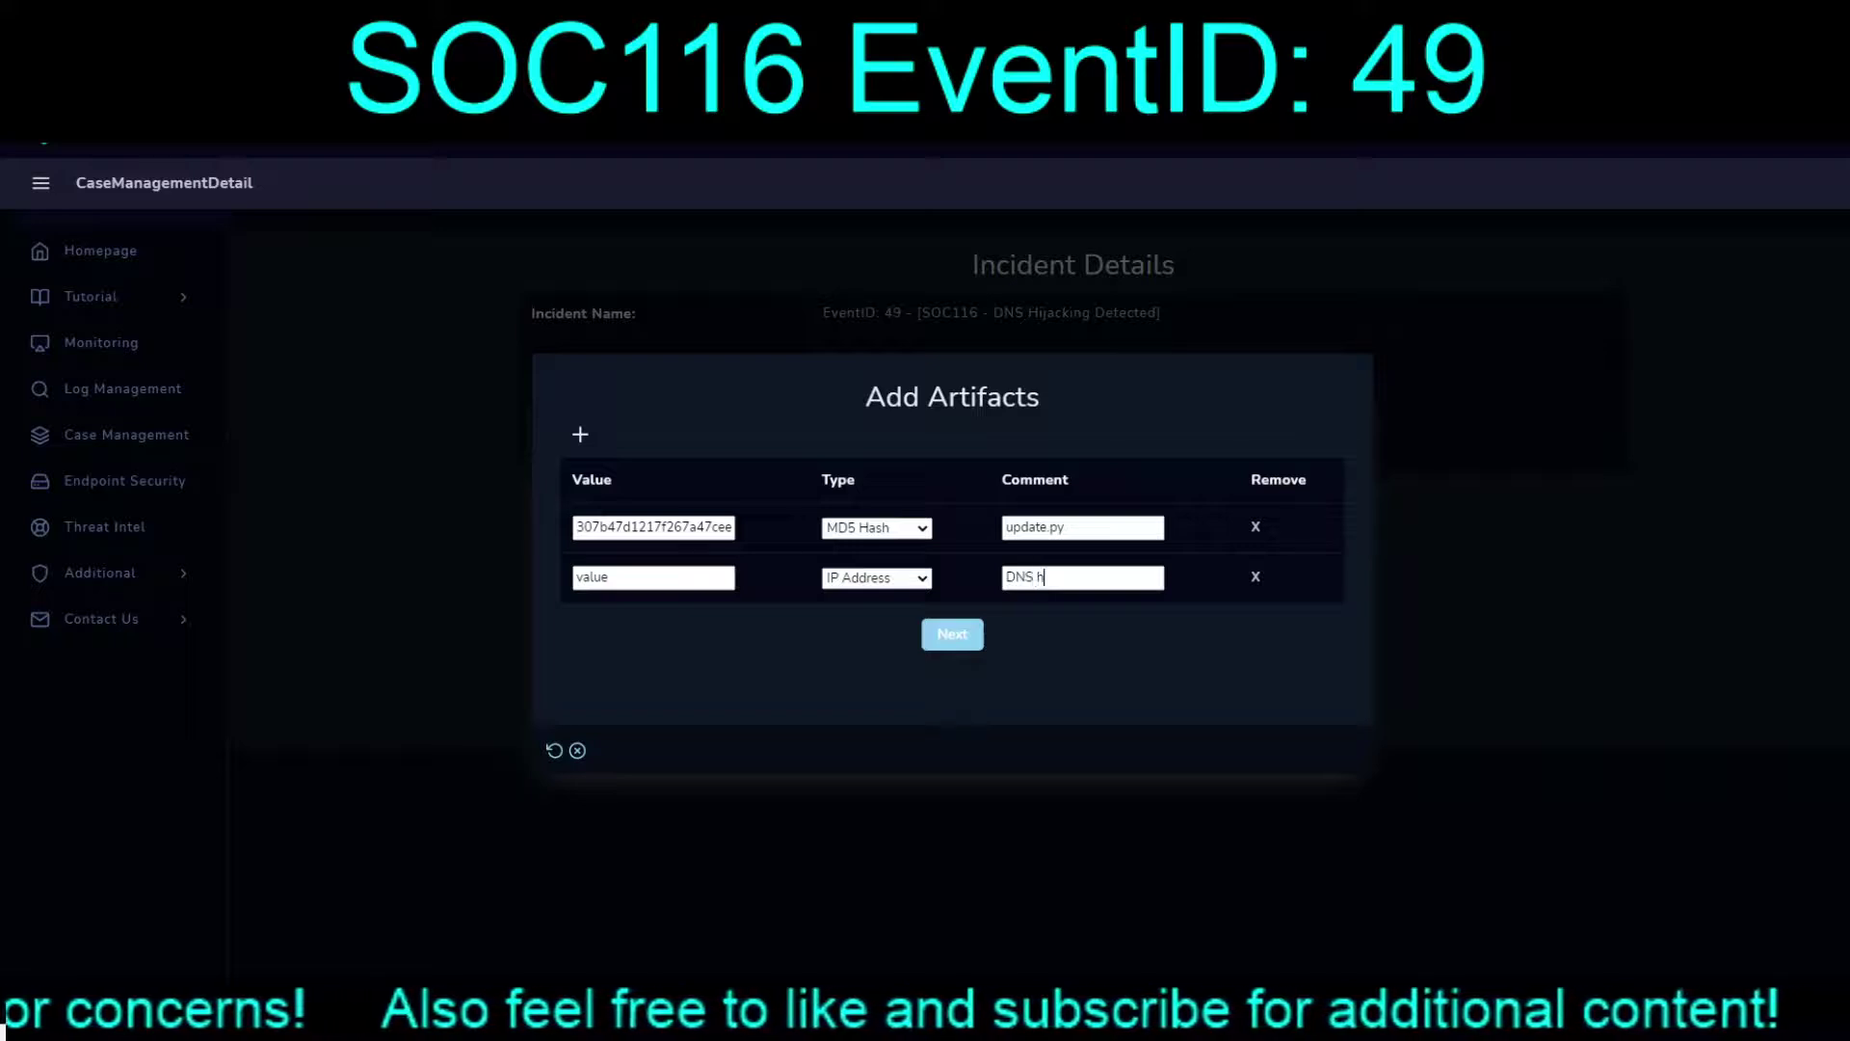
pyautogui.write('ijack for G')
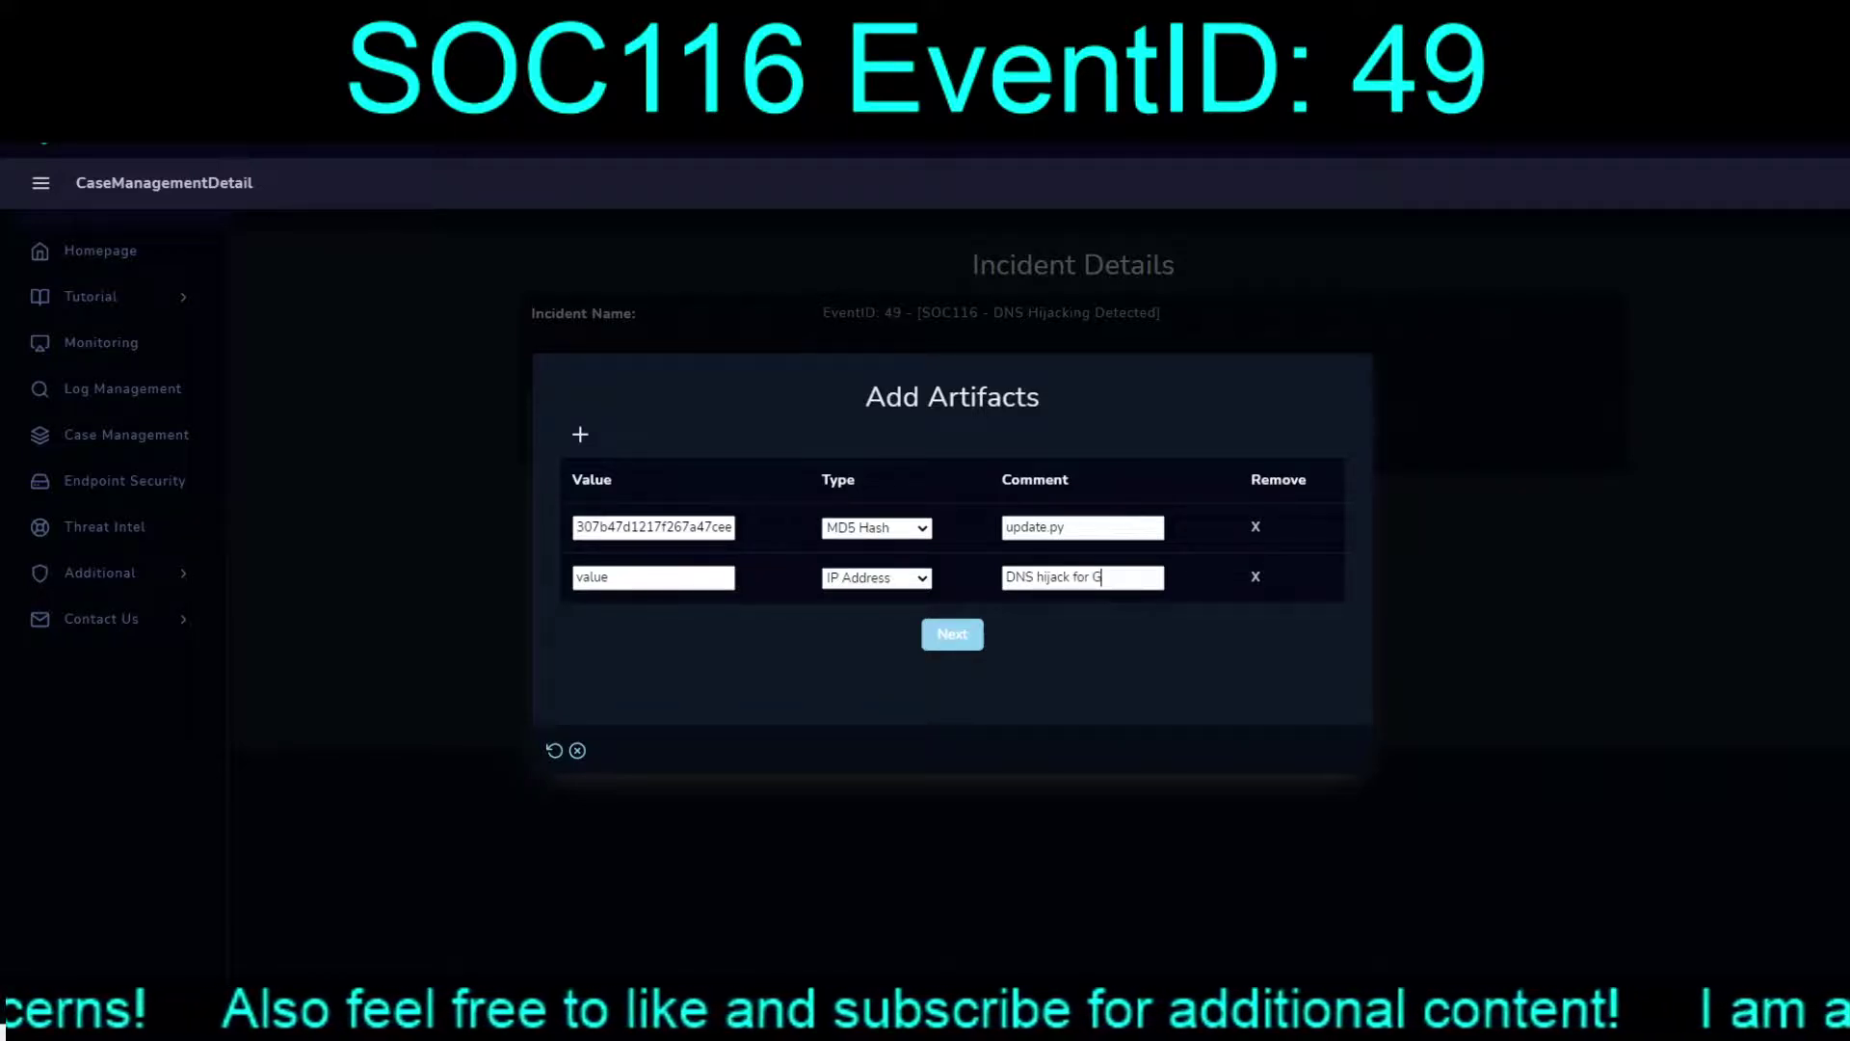
pyautogui.write('itHub')
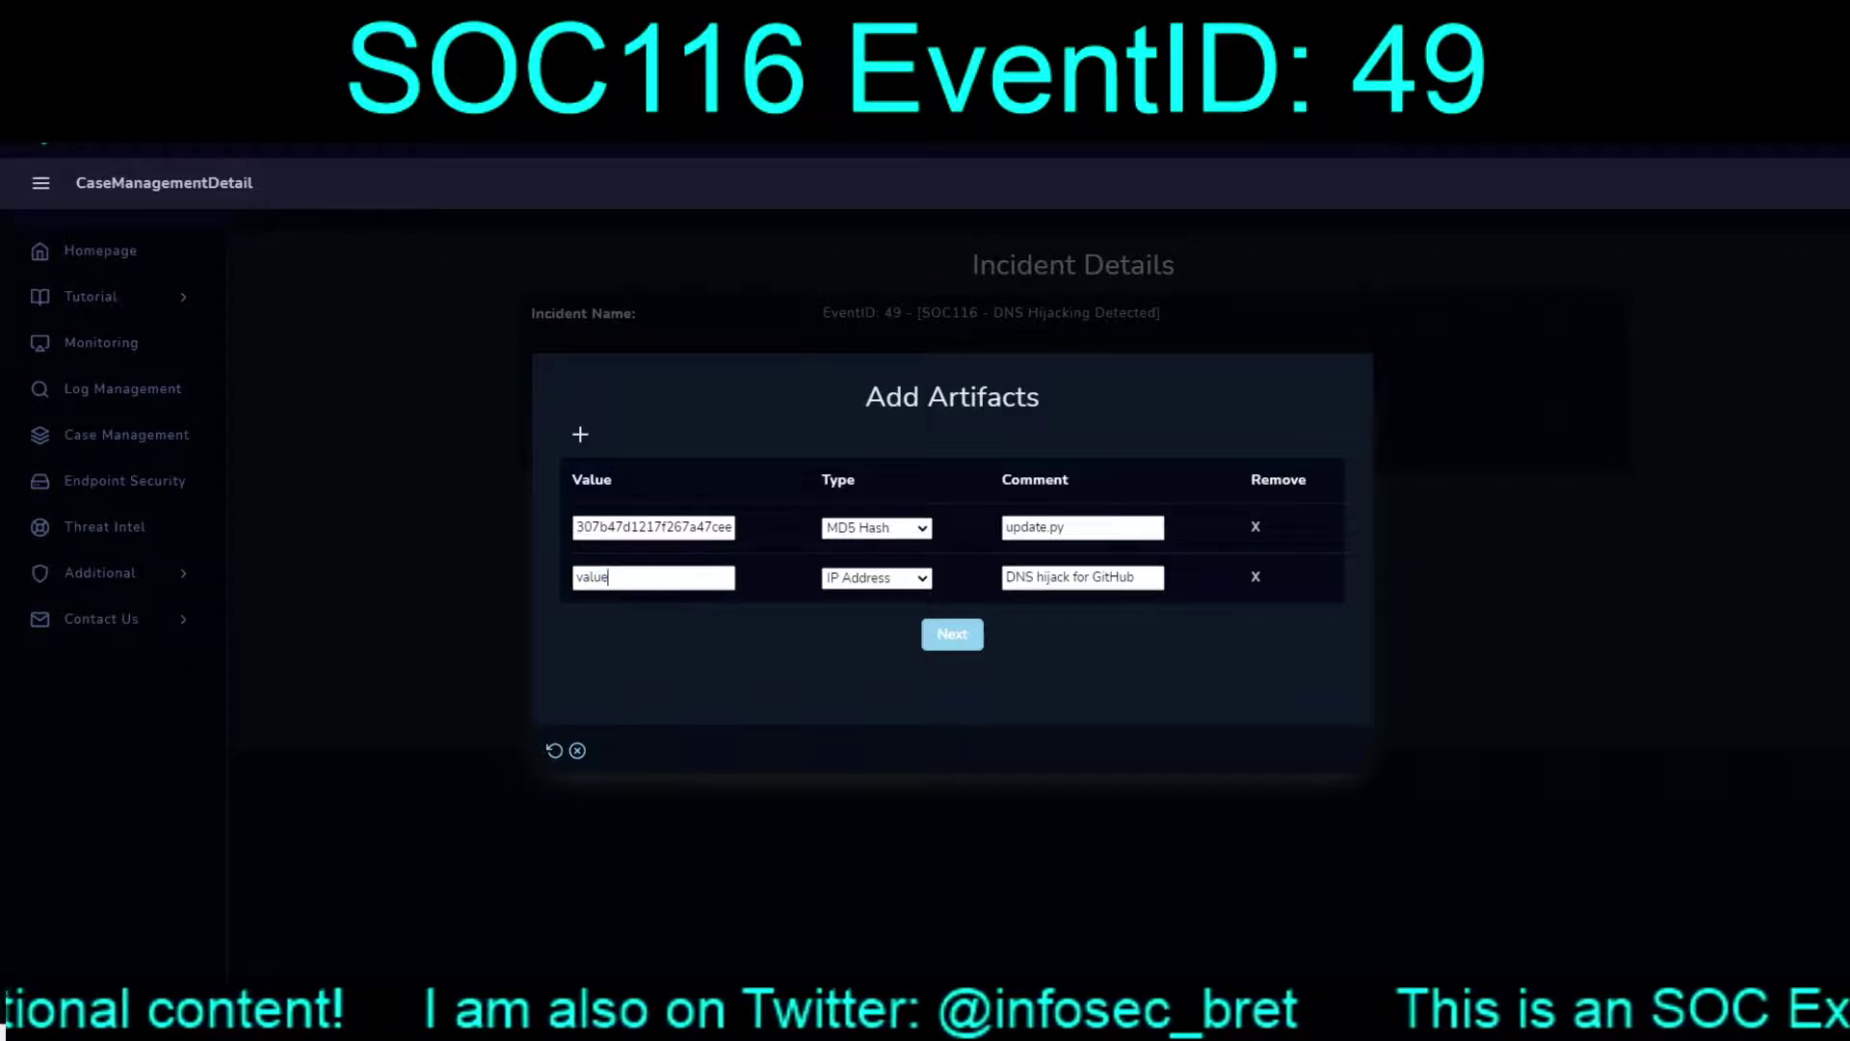
pyautogui.hotkey('ctrl', 'a')
pyautogui.write('49.233.160.217')
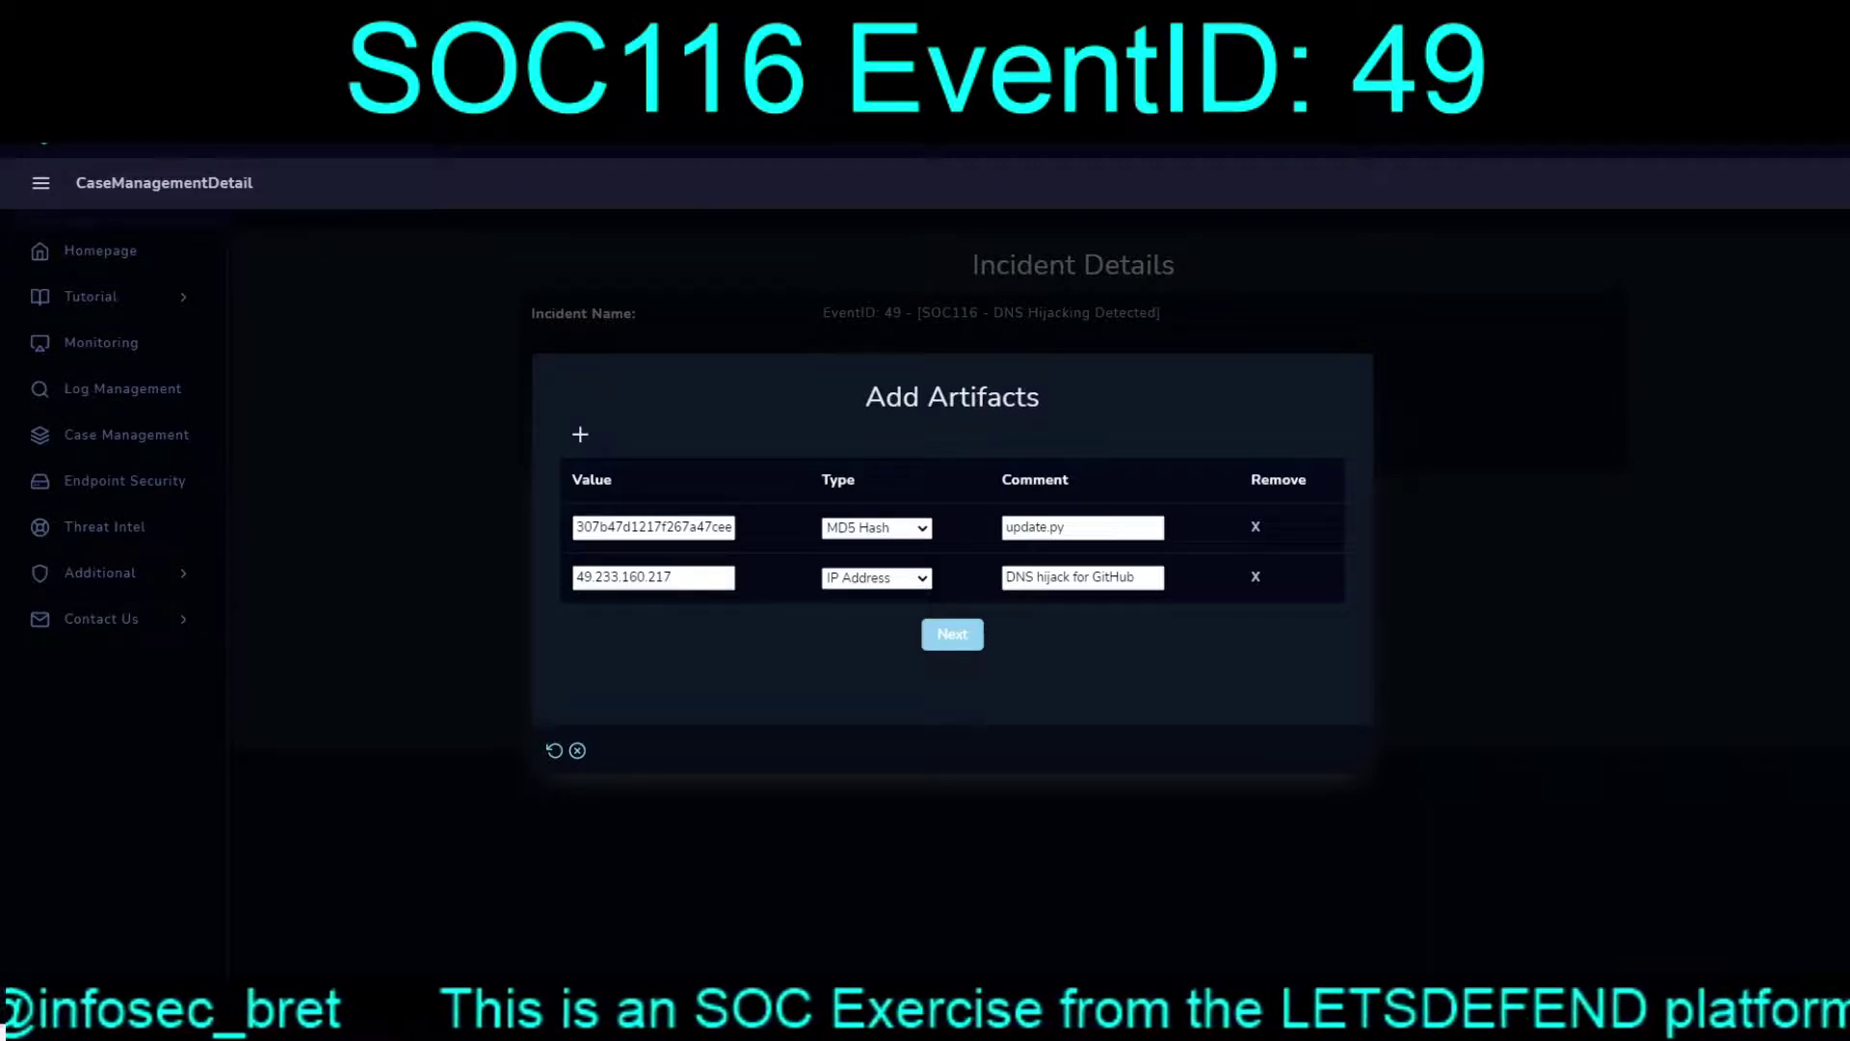
pyautogui.press('Return')
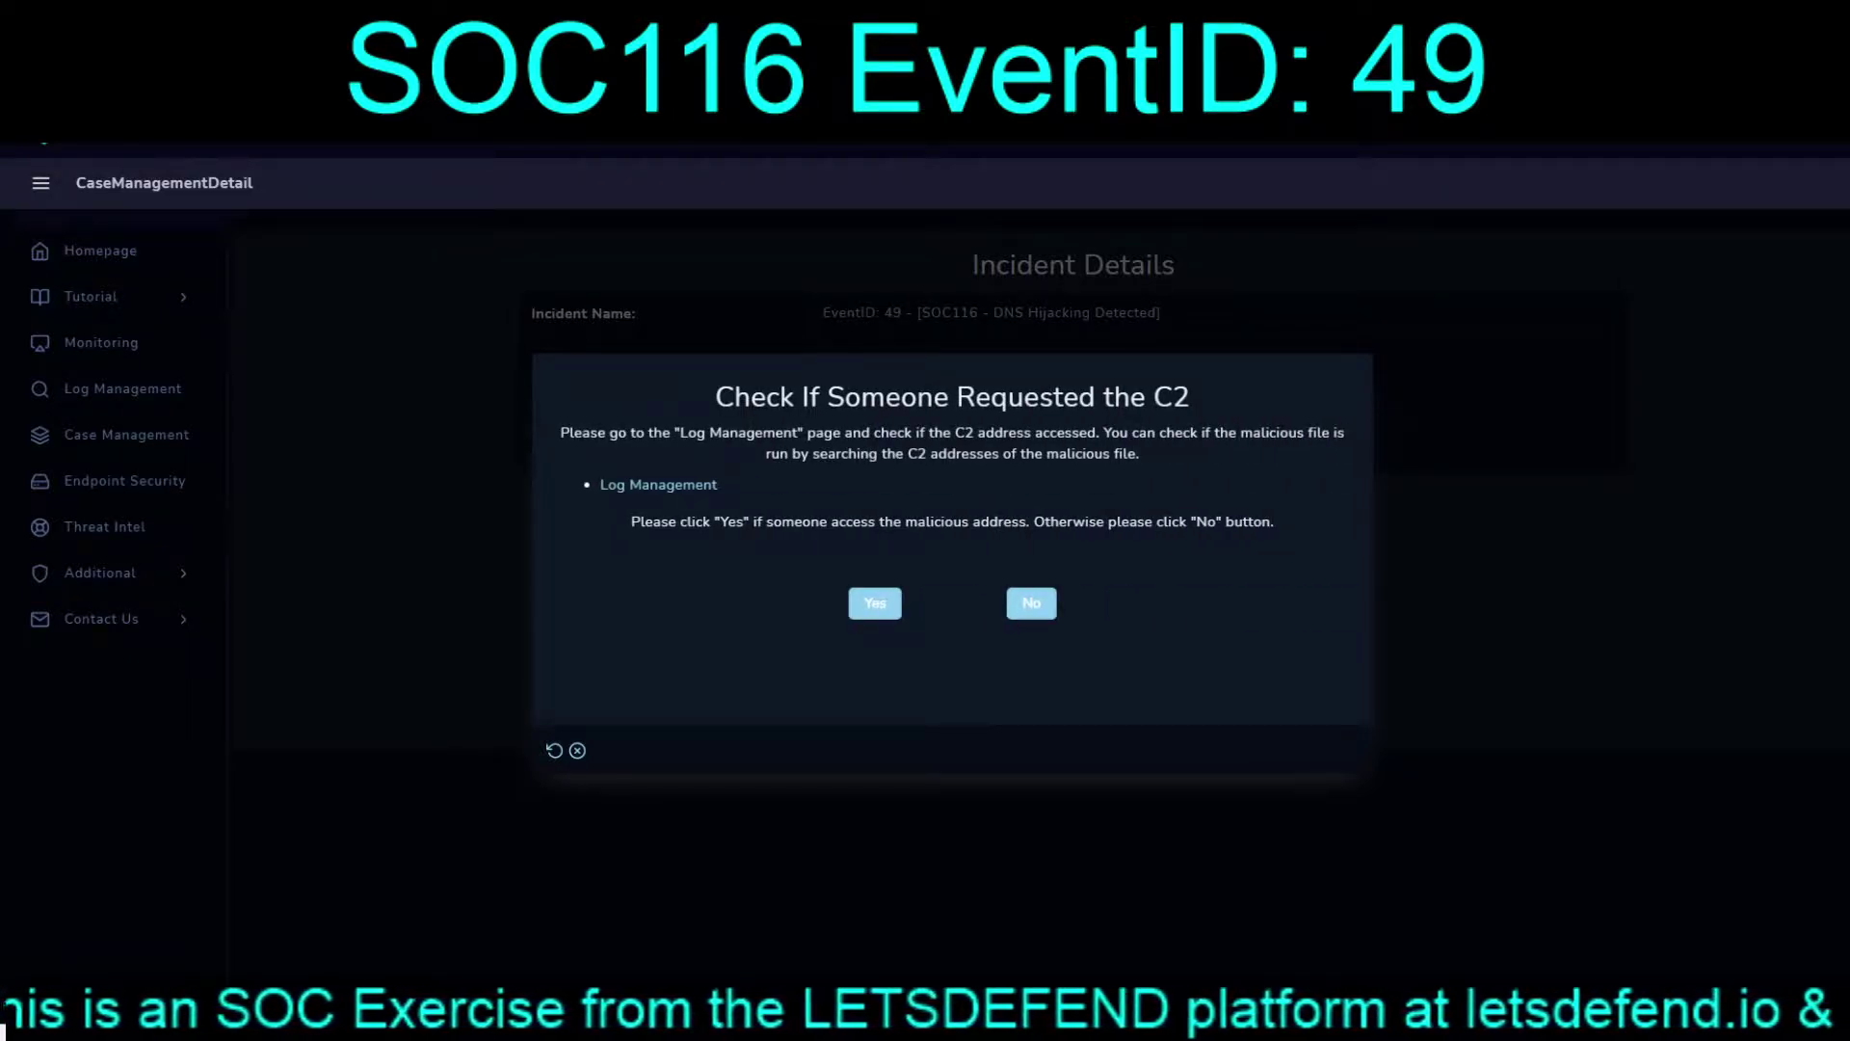
# Check the logs of 172.16.17.34 for access to 49.233.160.217 and answer Yes to whether the C2 was requested.
pyautogui.hotkey('ctrl', 'Tab')
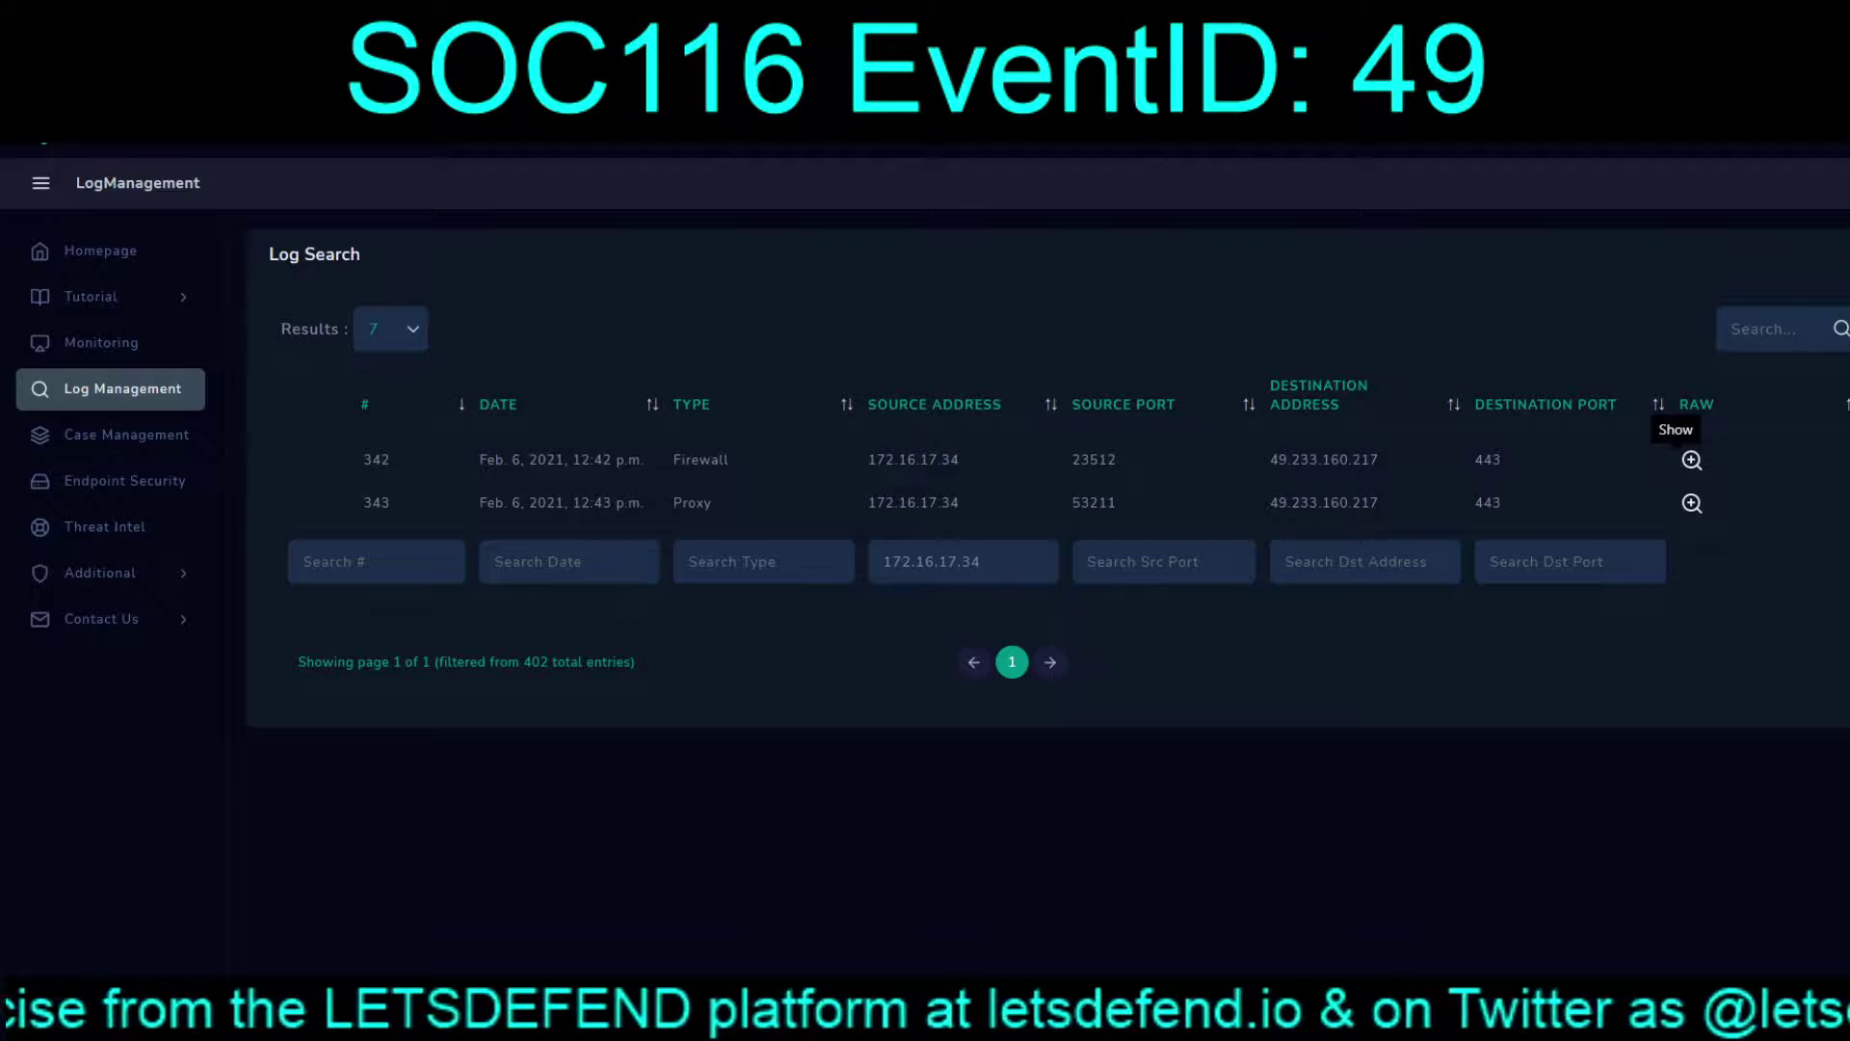
pyautogui.hotkey('ctrl', 'shift', 'Tab')
pyautogui.click(874, 602)
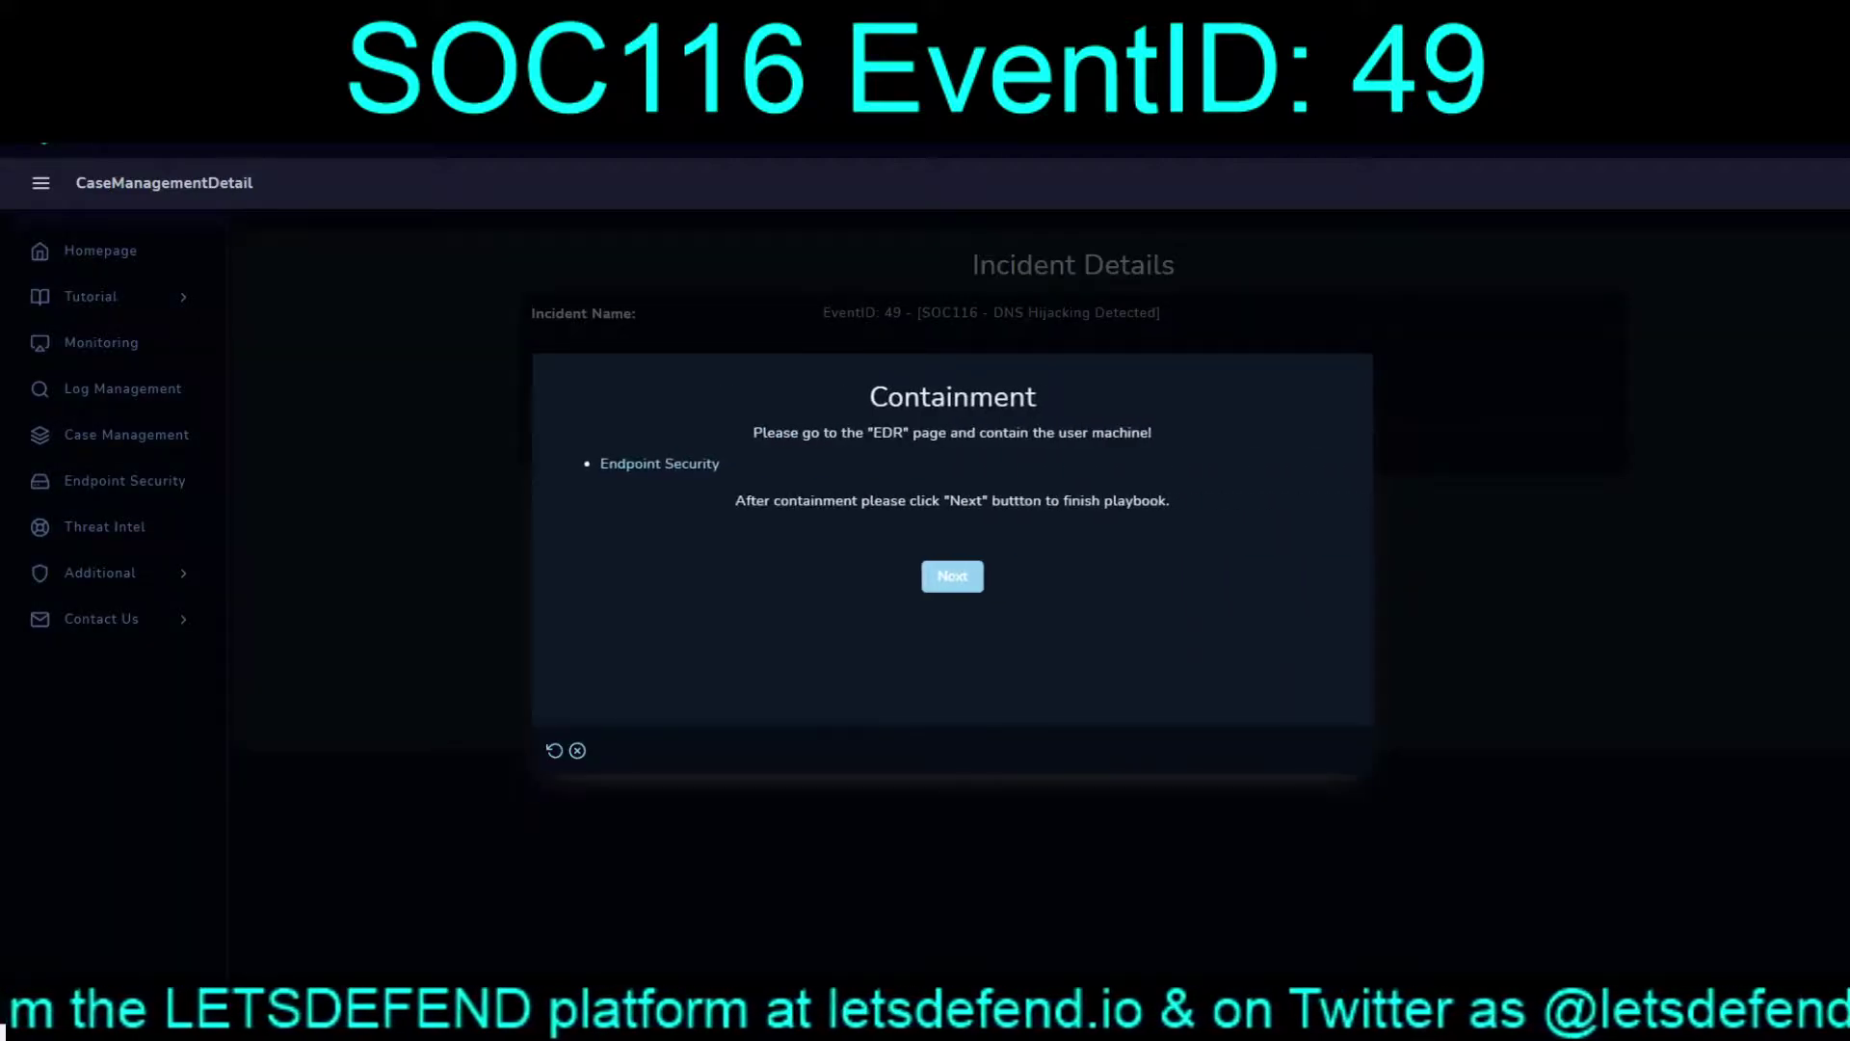
# Request containment of the WilsonPRD host in Endpoint Security and locate its entry in the endpoint list.
pyautogui.hotkey('ctrl', 'Tab')
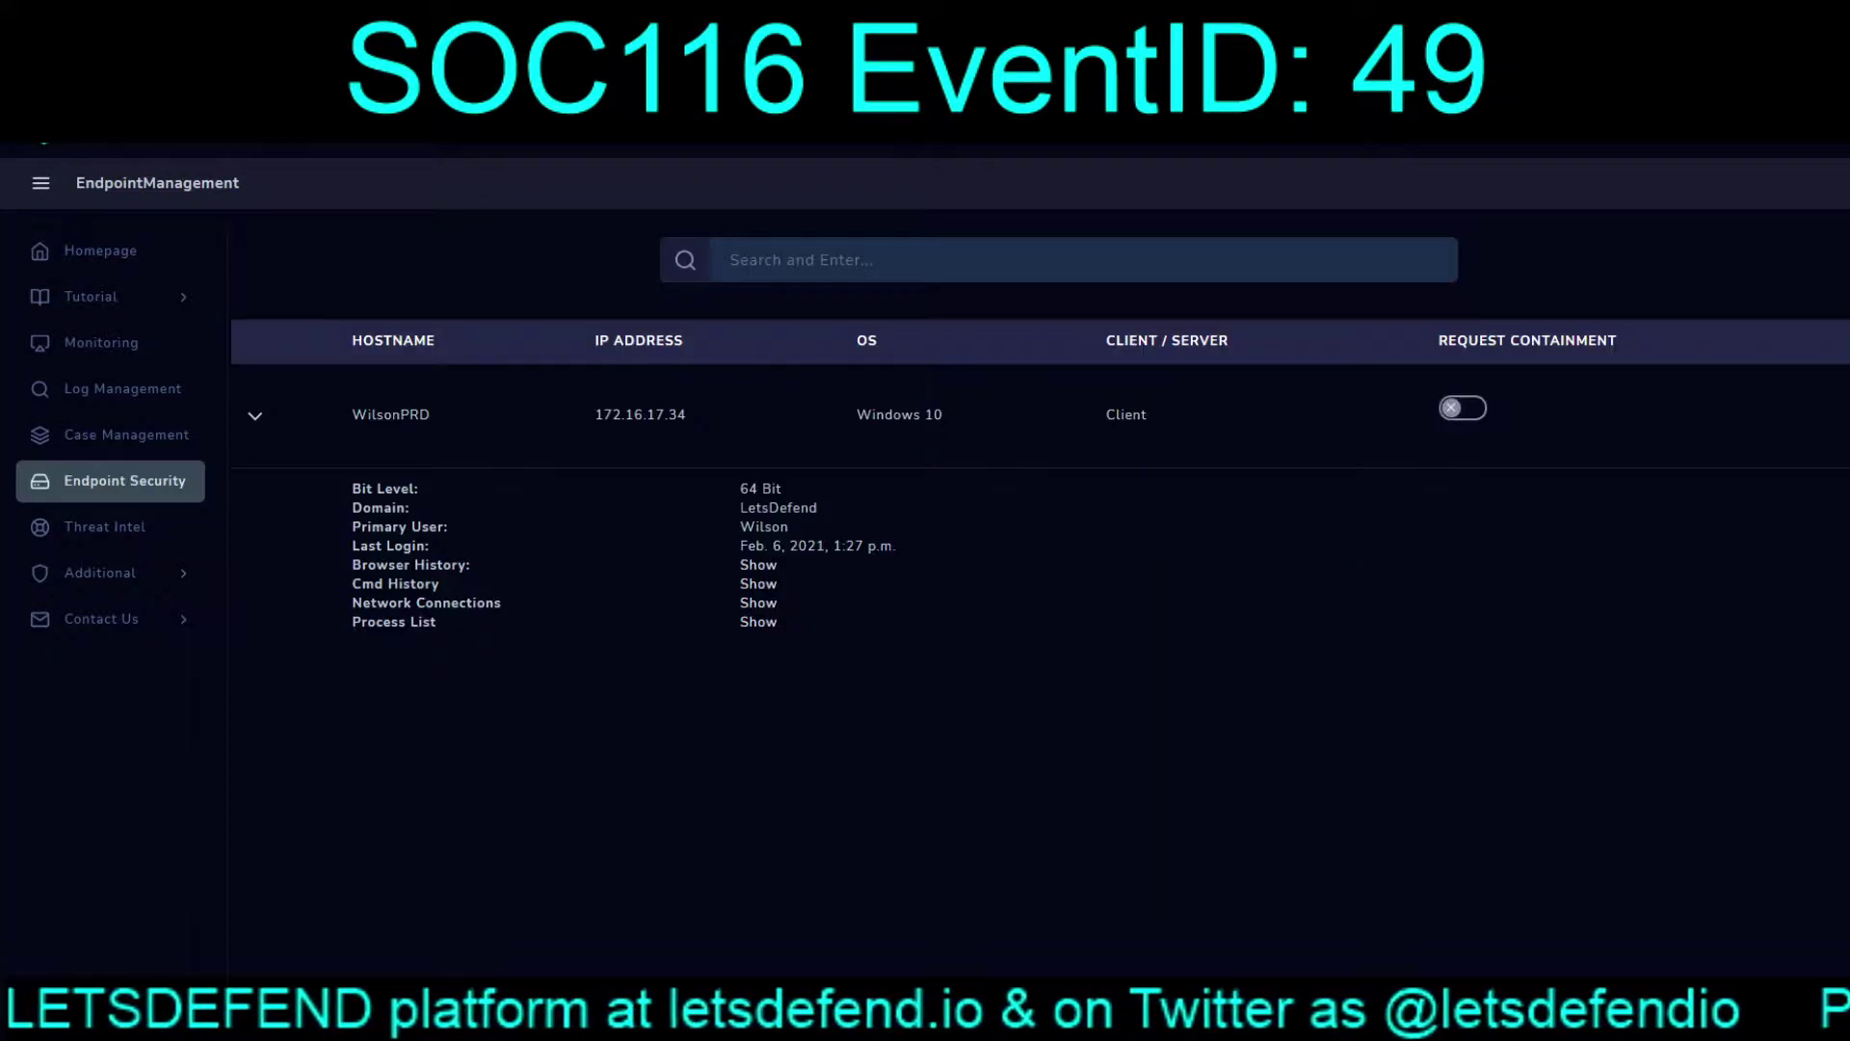
pyautogui.press('F5')
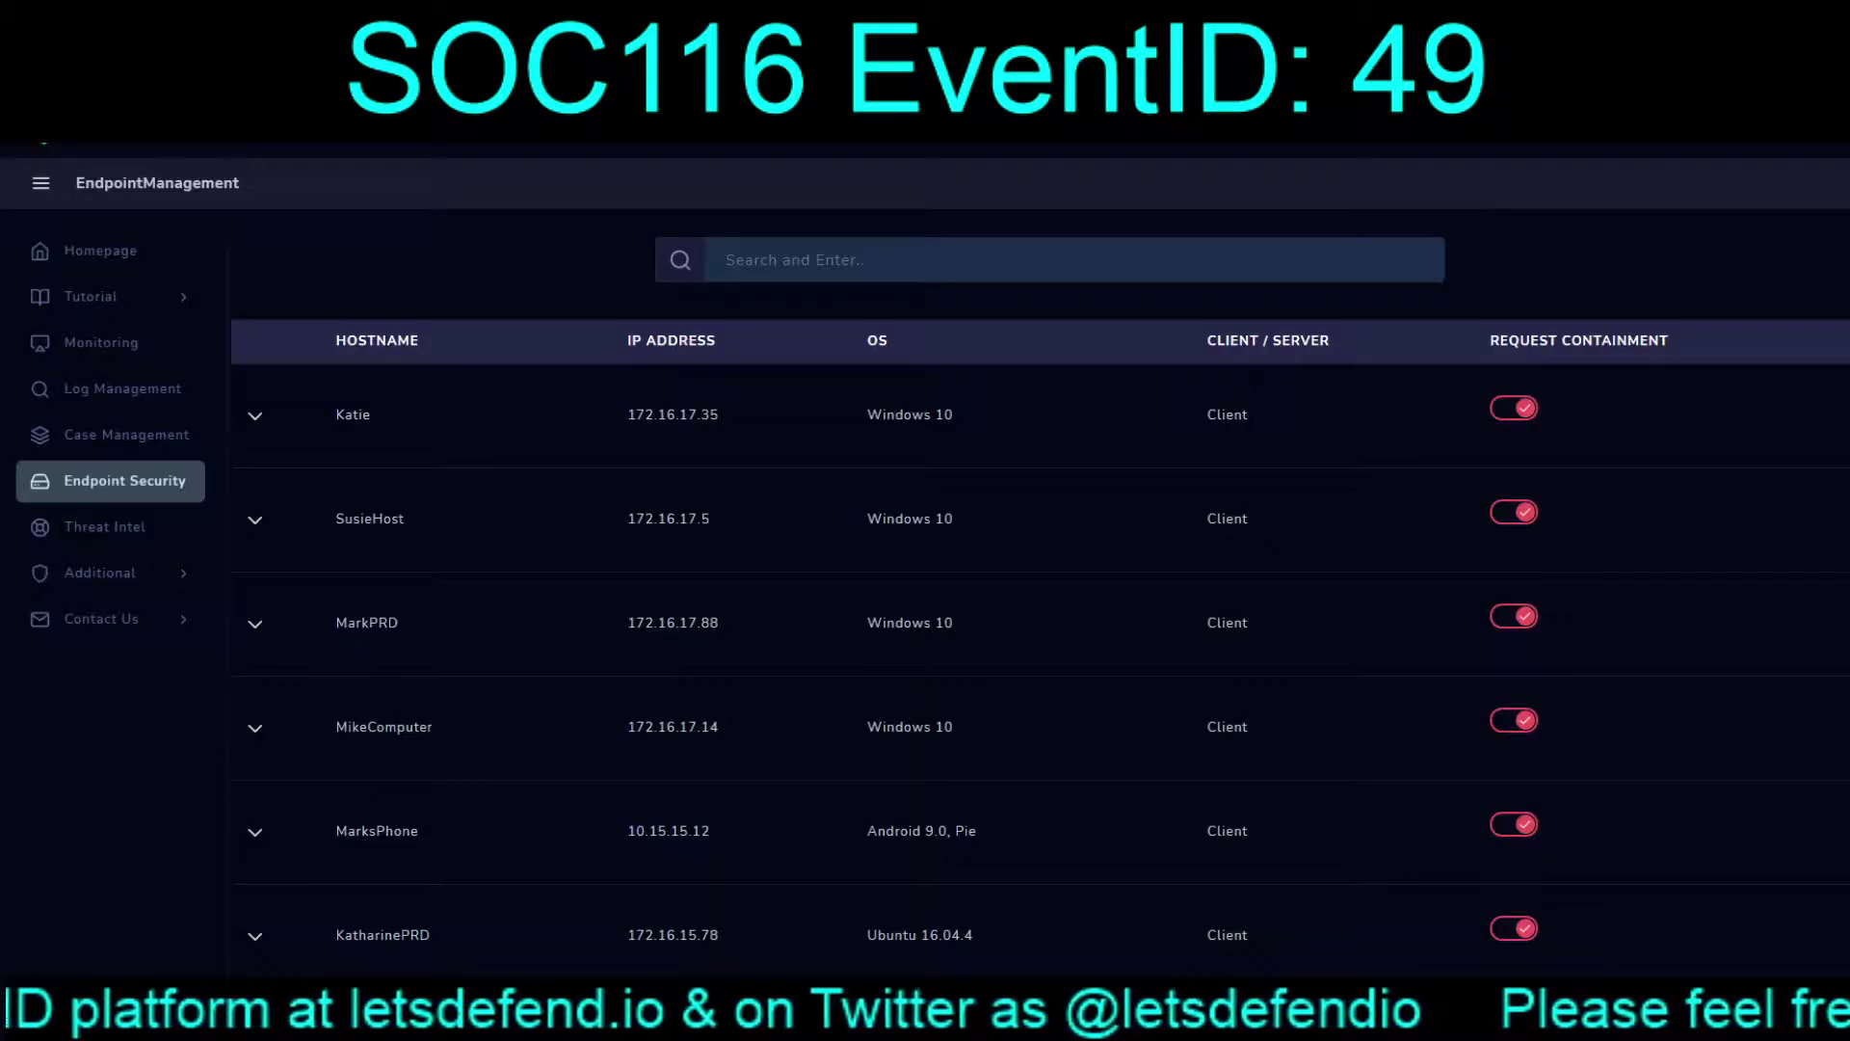
pyautogui.scroll(-1, 1041, 578)
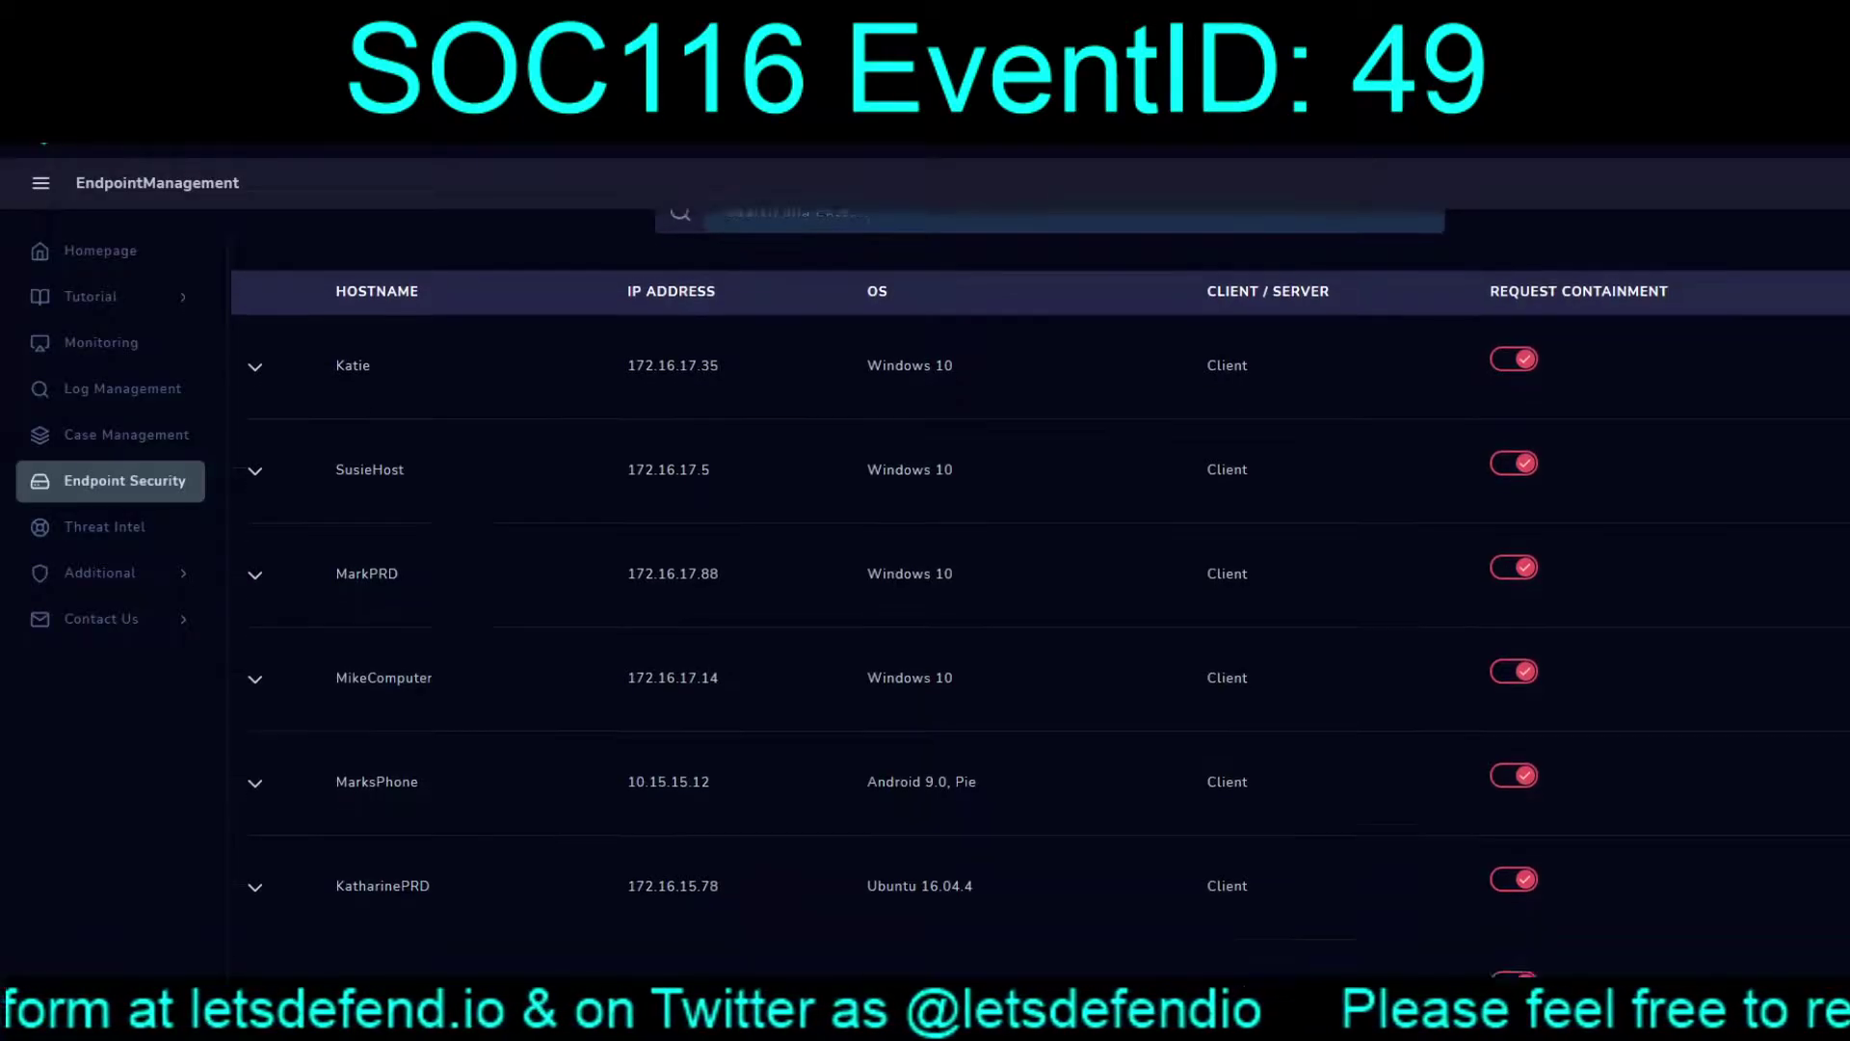
pyautogui.scroll(-5, 1041, 579)
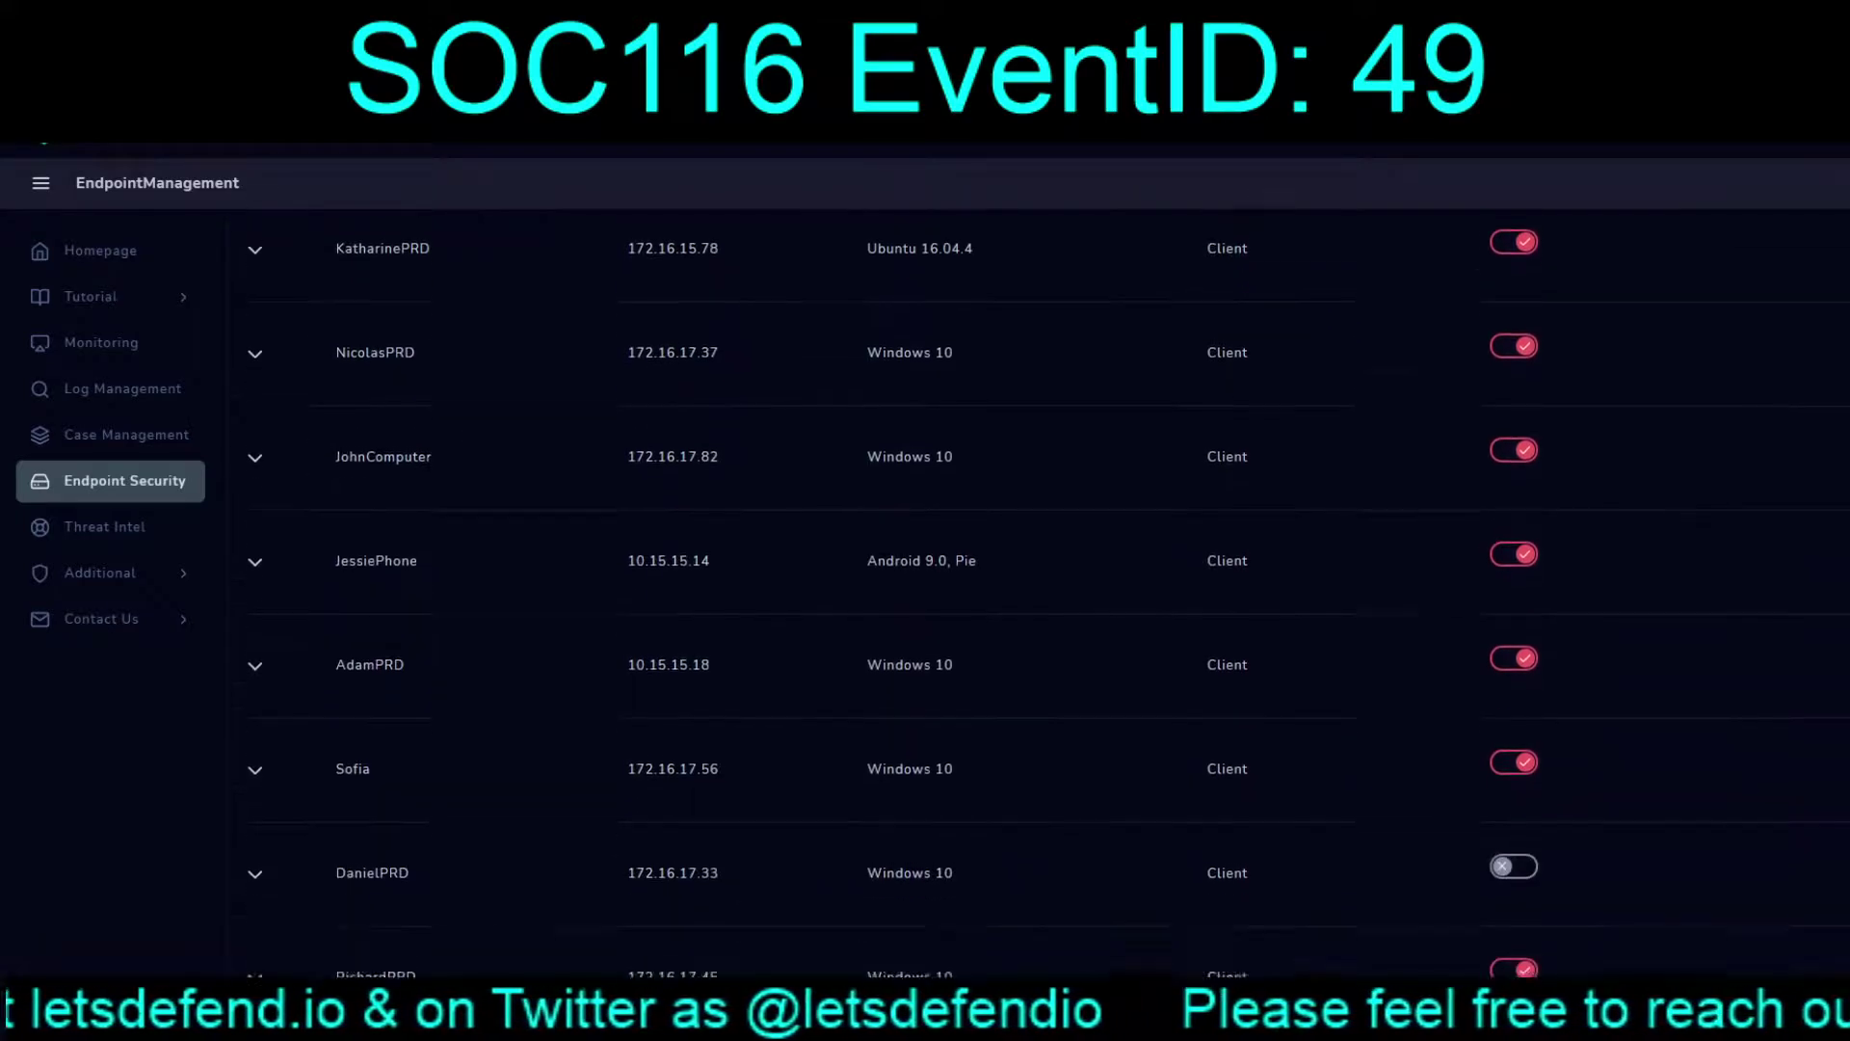
pyautogui.scroll(-5, 1041, 579)
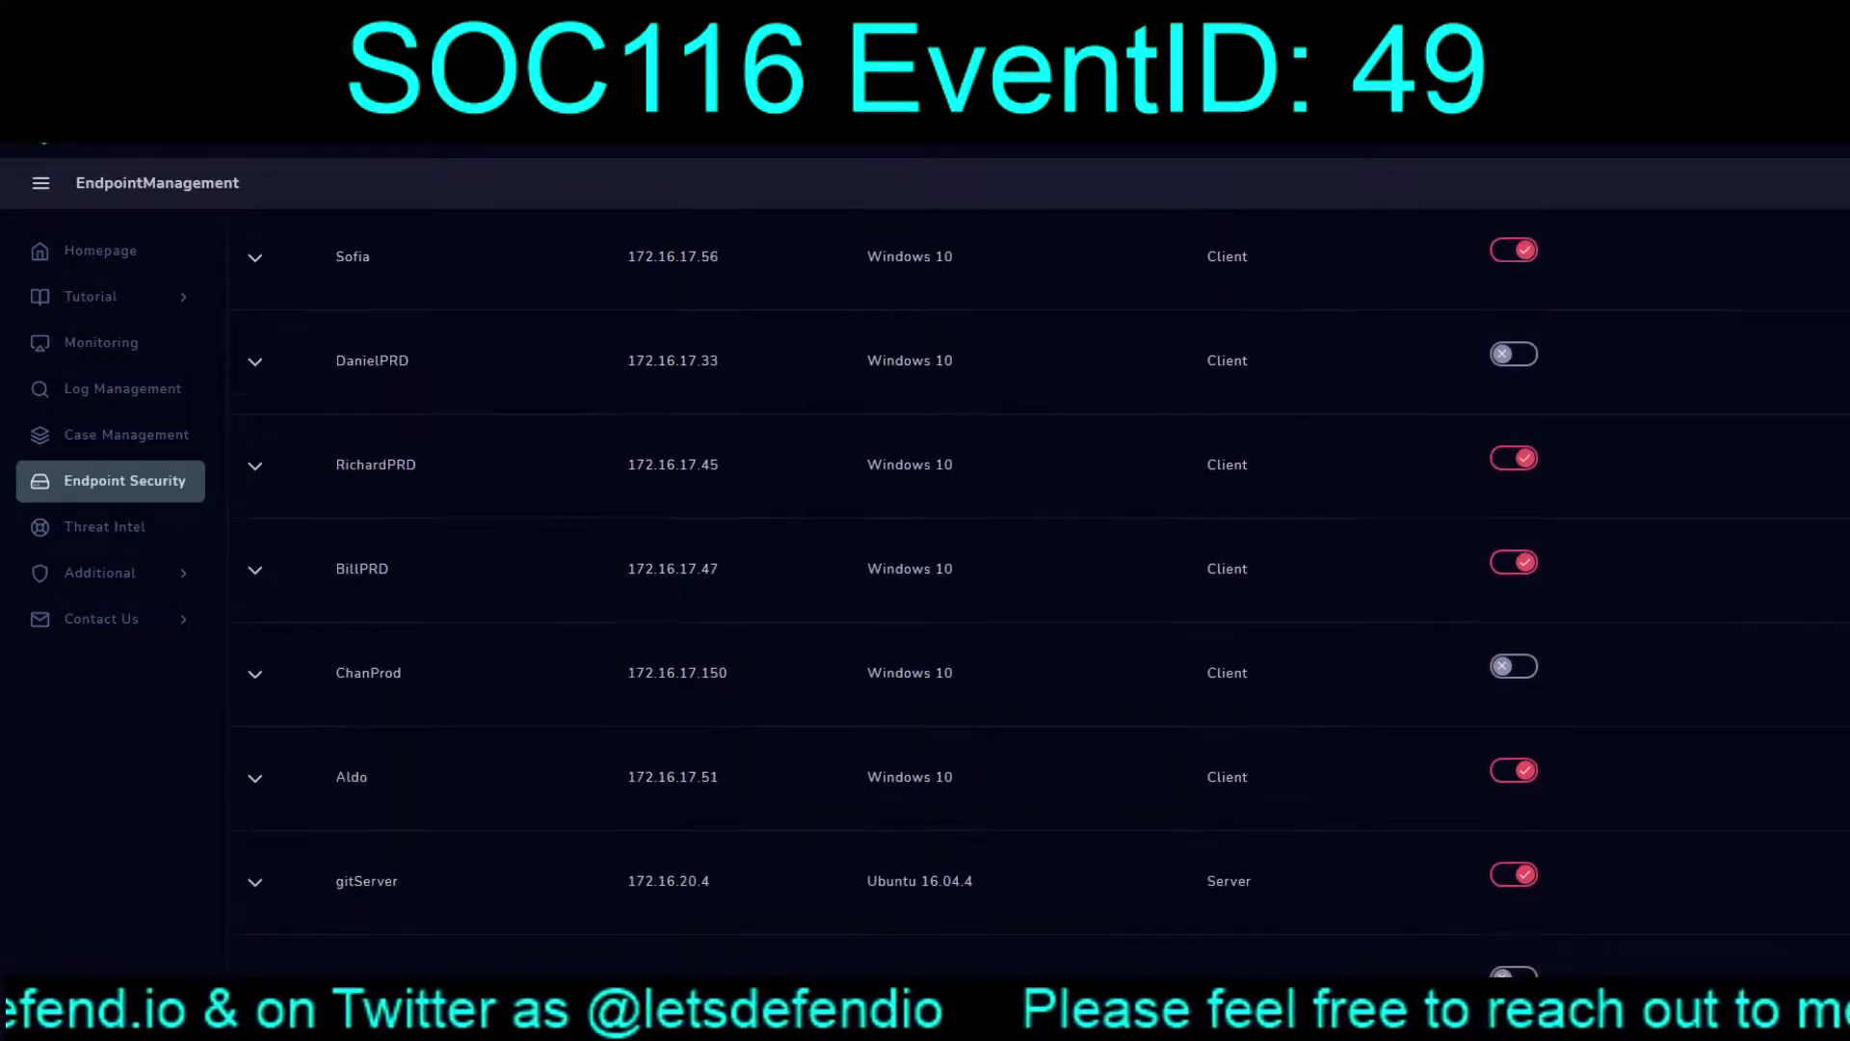
pyautogui.scroll(-1, 1041, 578)
pyautogui.scroll(-5, 1041, 578)
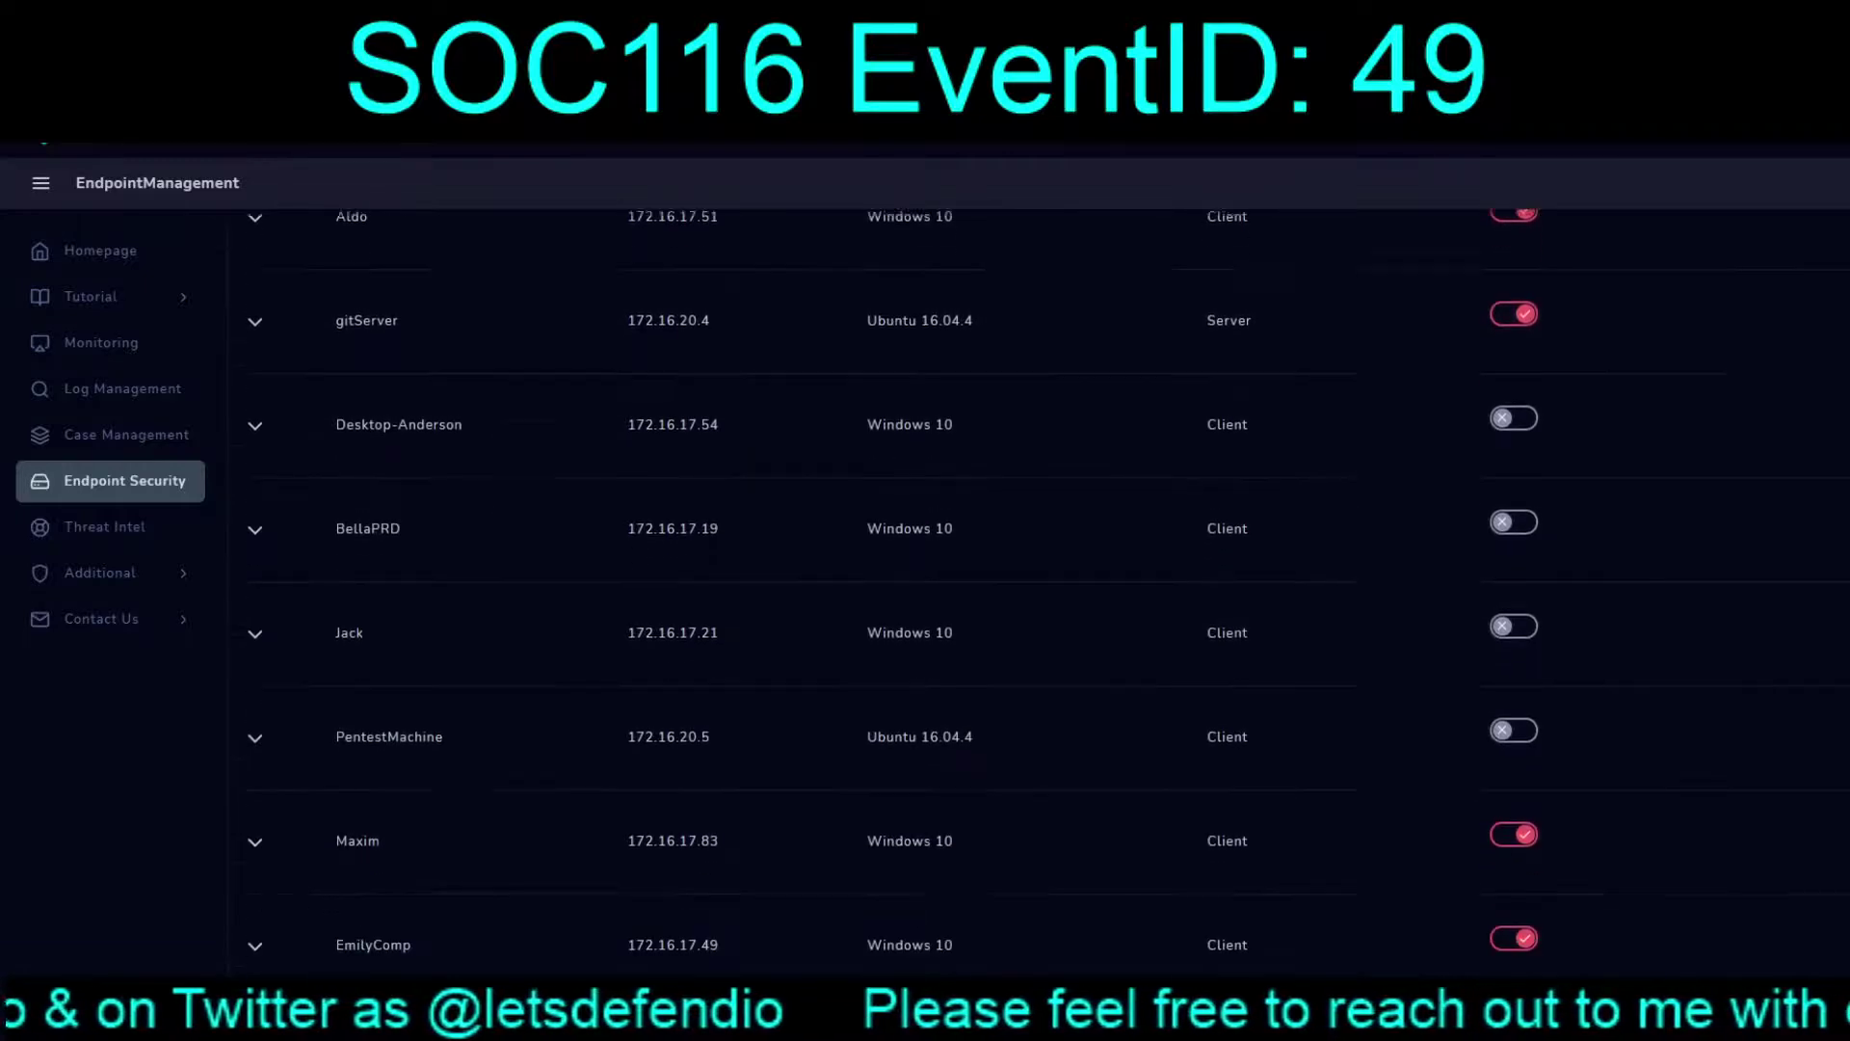
pyautogui.scroll(-5, 1041, 578)
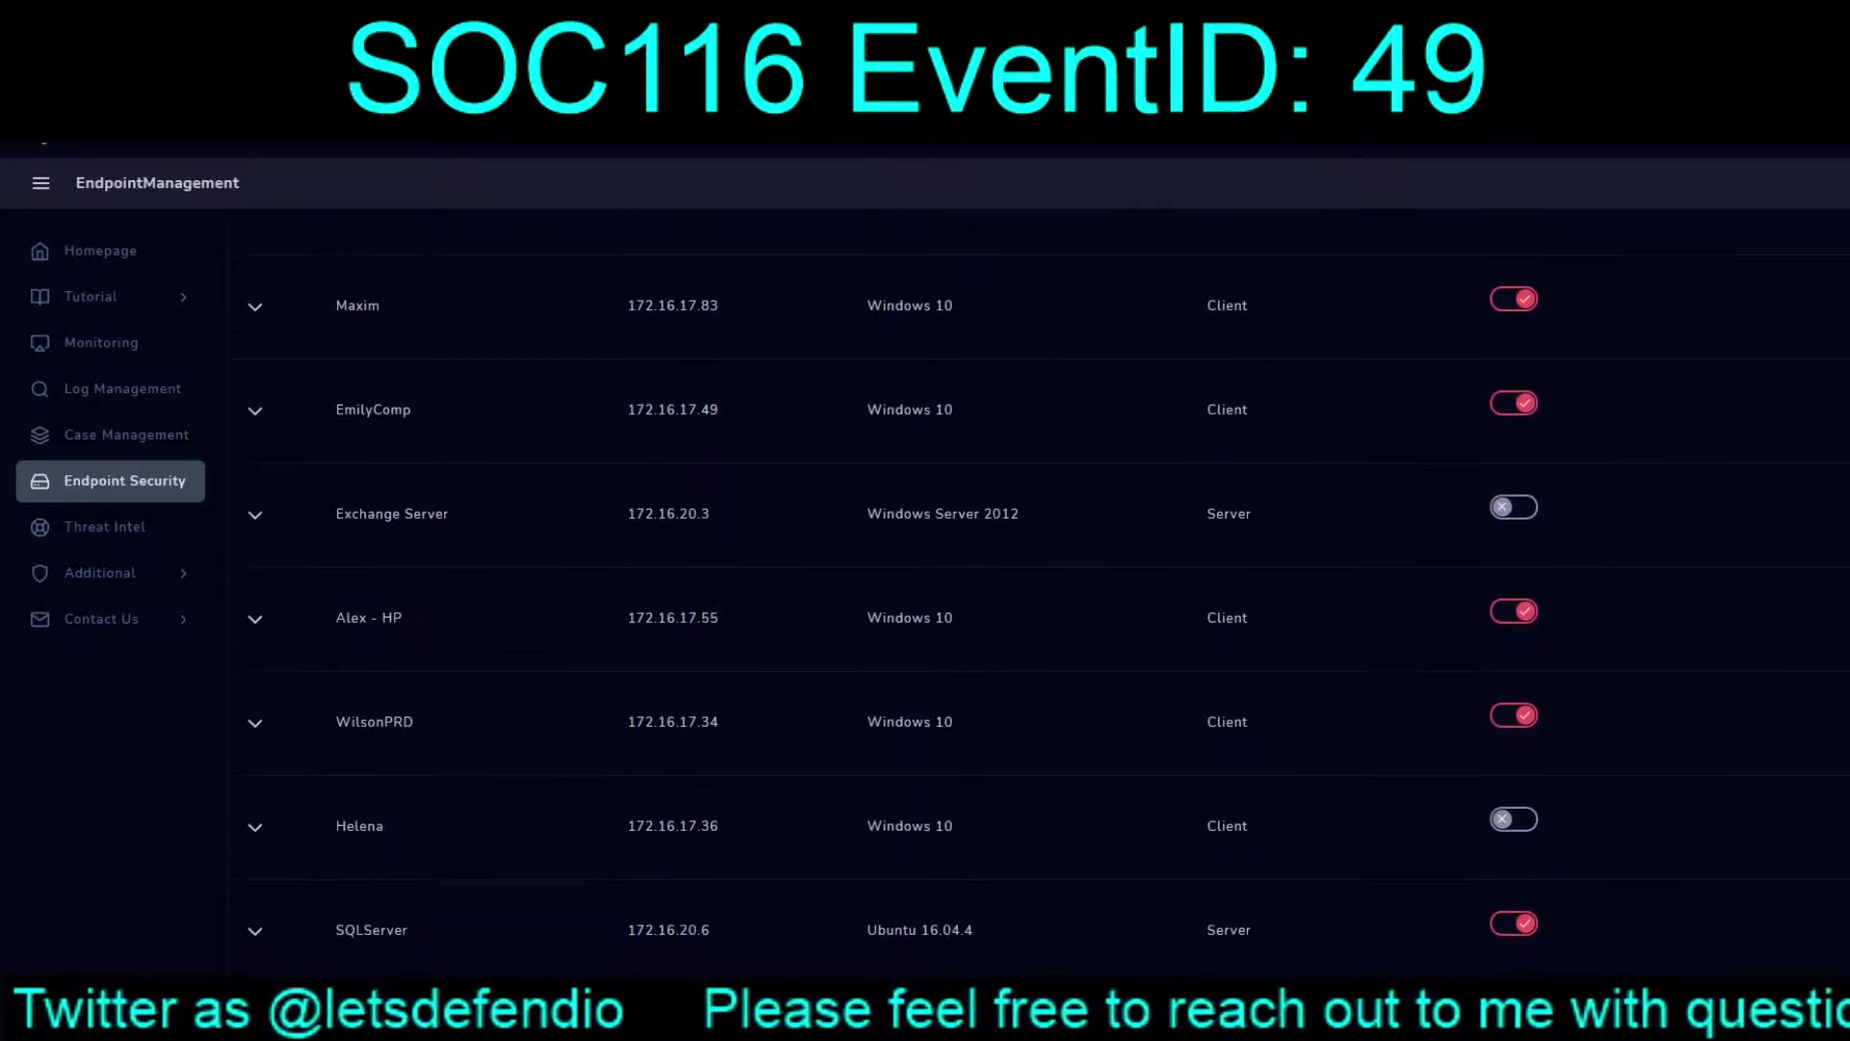
pyautogui.scroll(-2, 1041, 578)
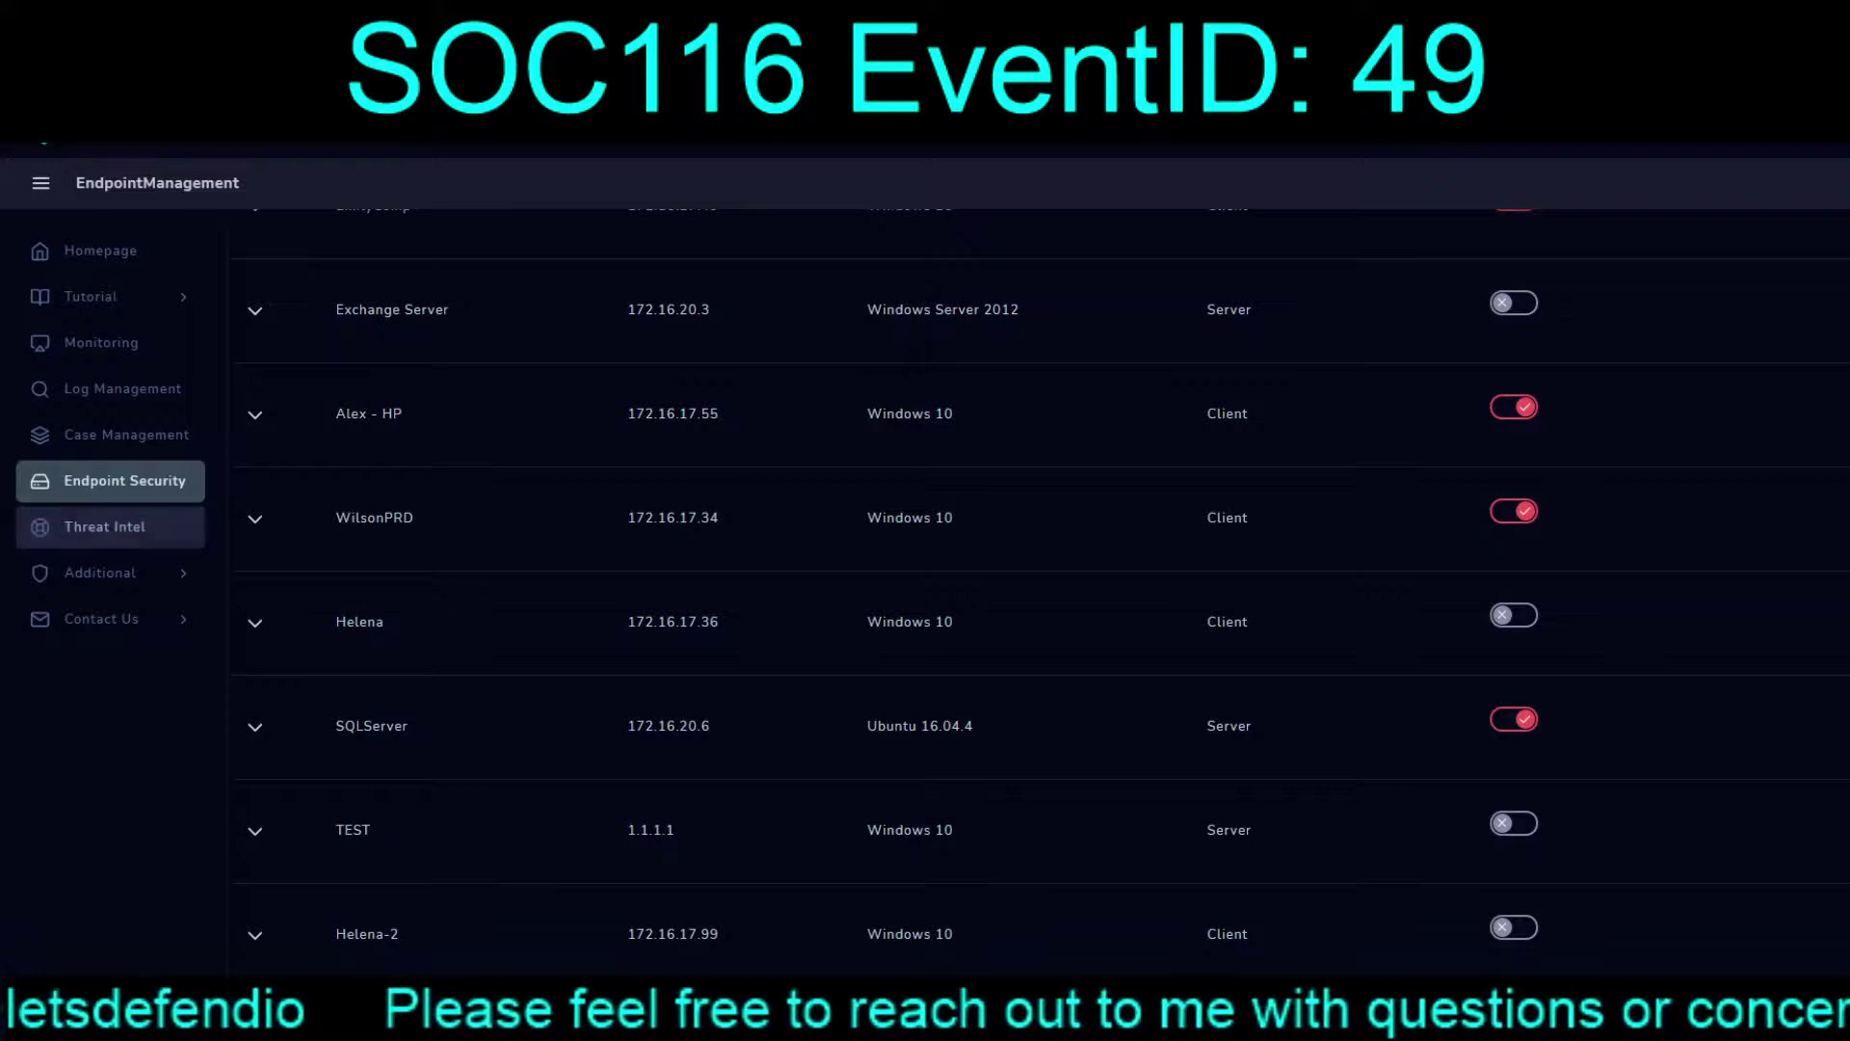
# Expand the WilsonPRD endpoint and review its command history, browser history, network connections and process list.
pyautogui.click(255, 519)
pyautogui.click(742, 686)
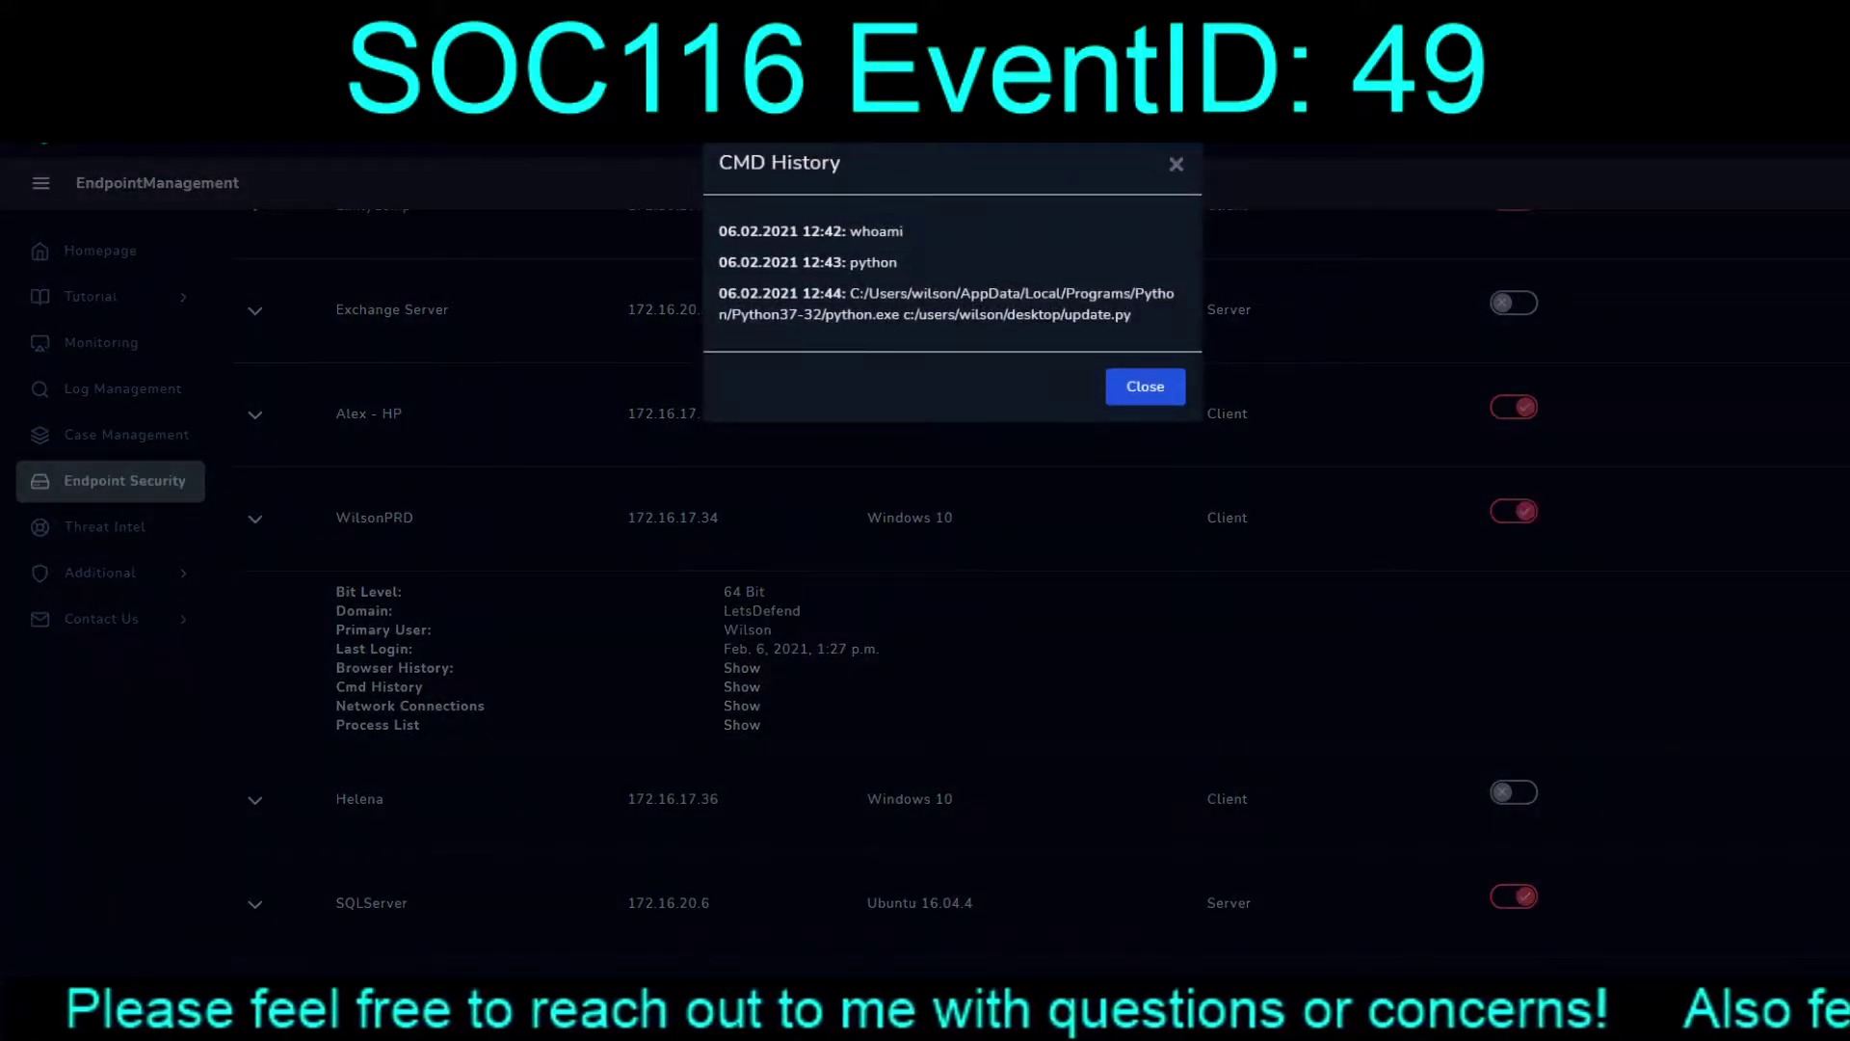
pyautogui.press('Escape')
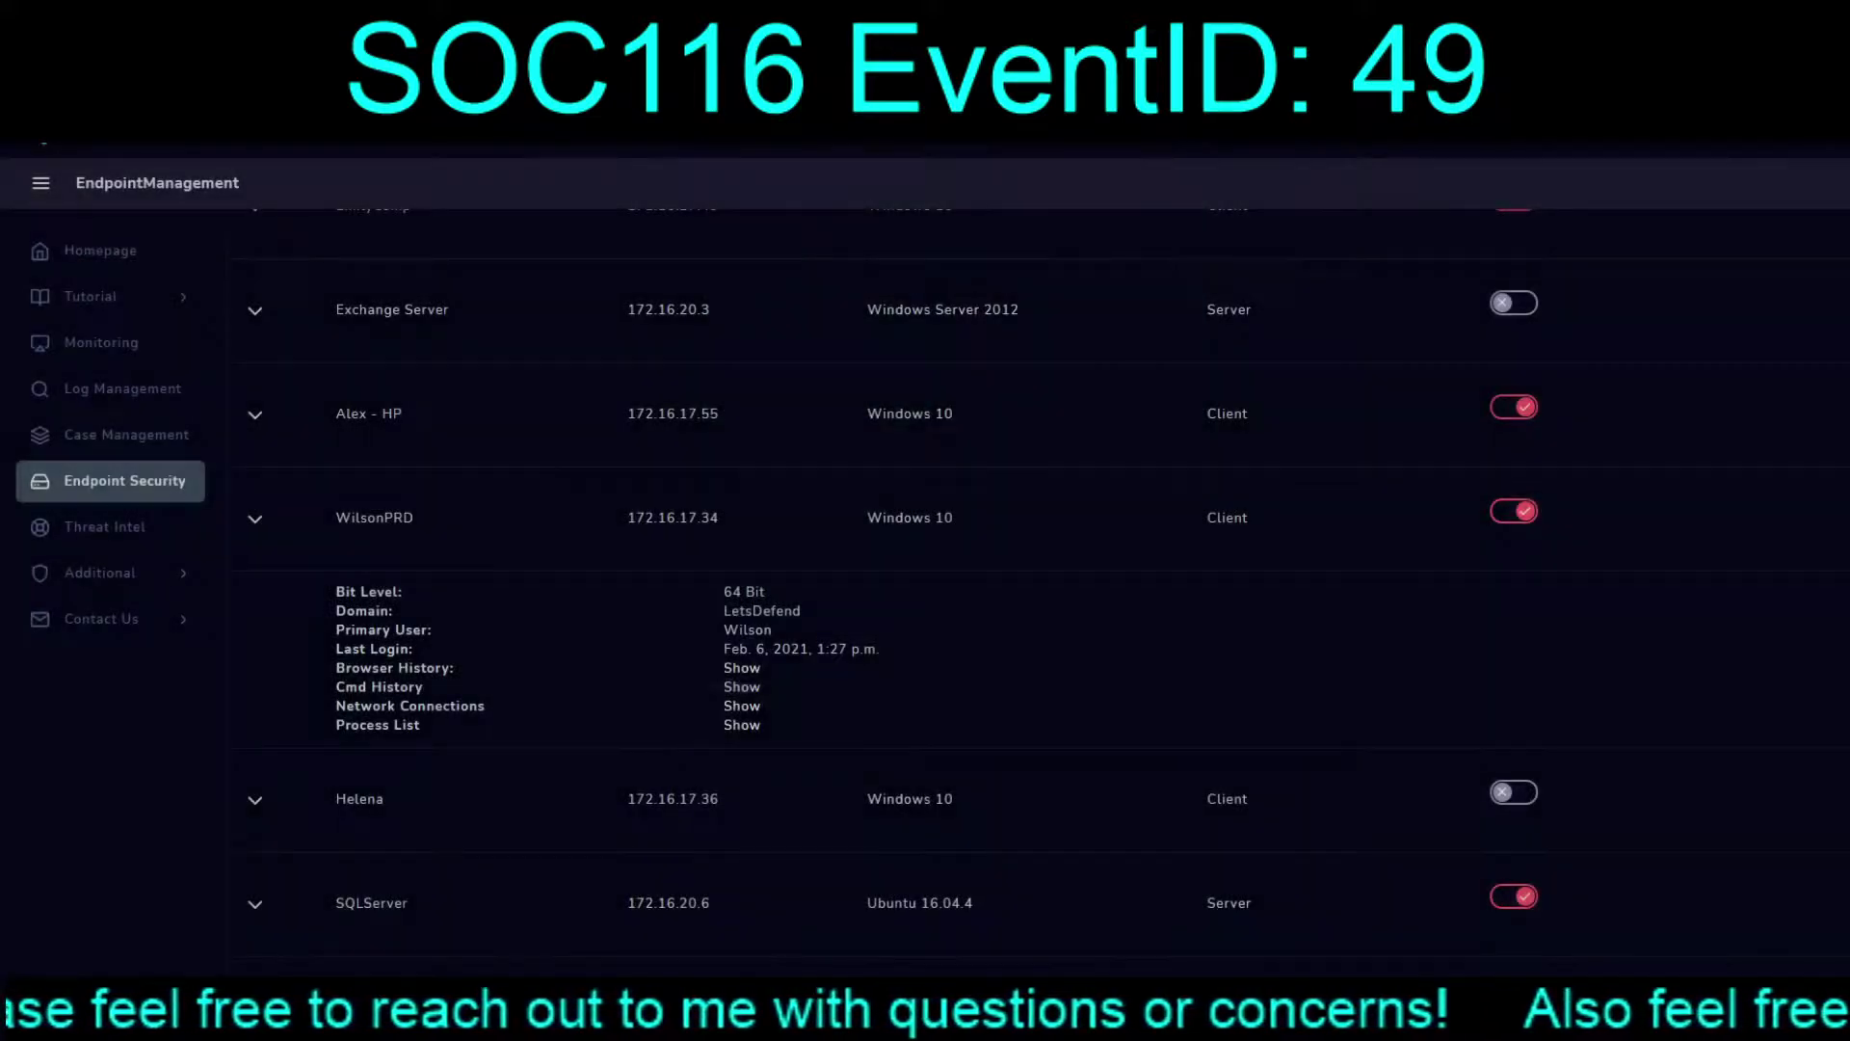
pyautogui.click(742, 668)
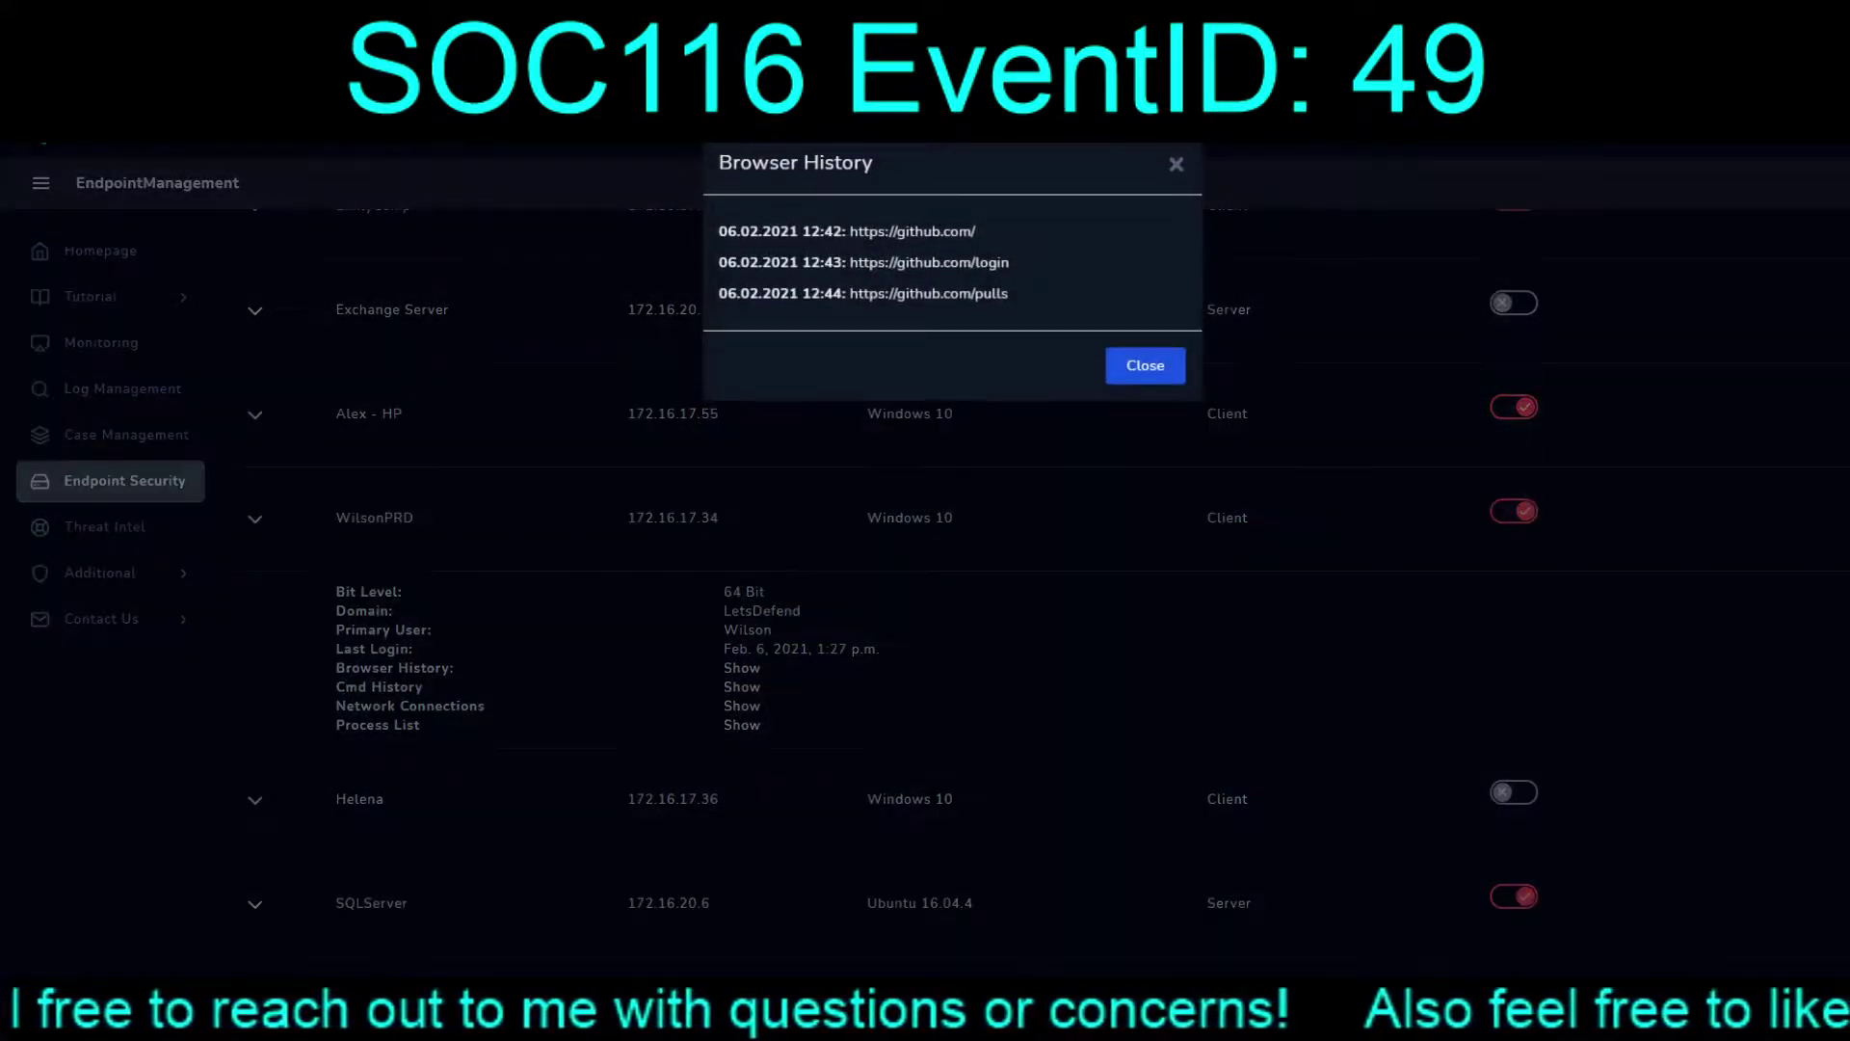
pyautogui.press('Escape')
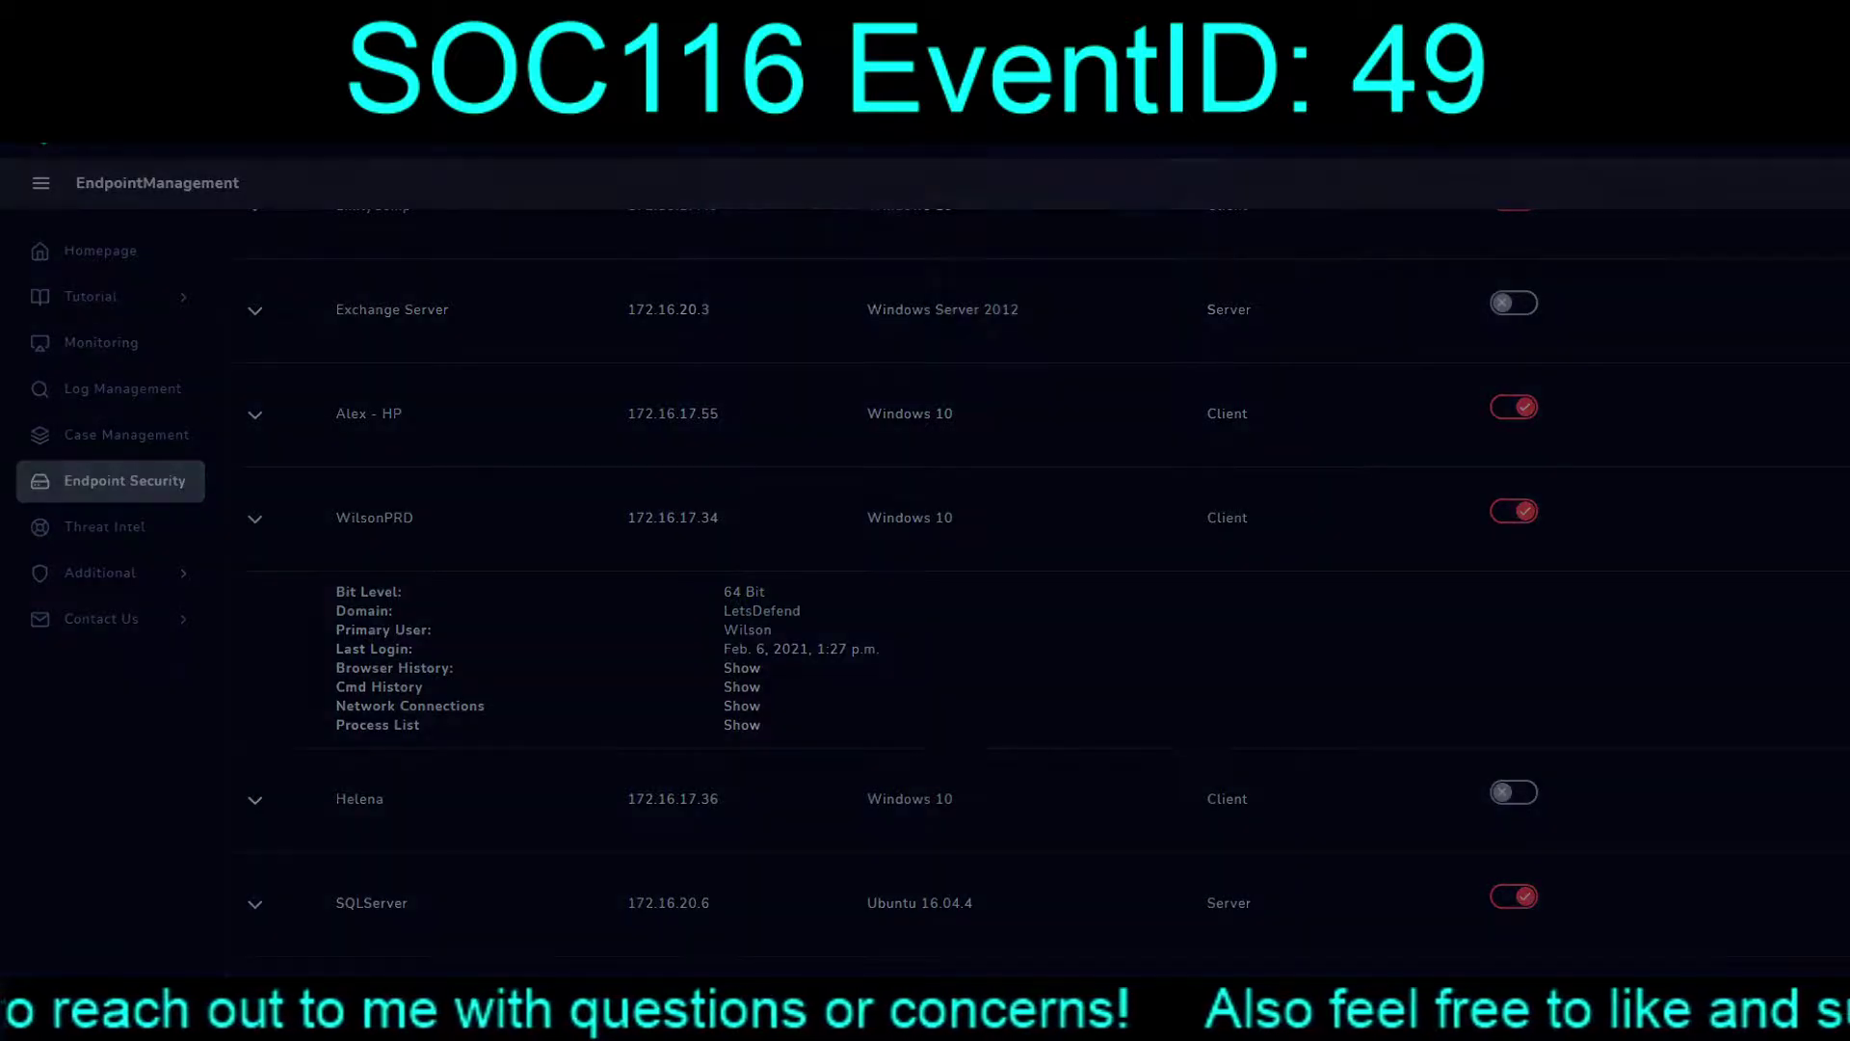
pyautogui.click(742, 705)
pyautogui.press('Escape')
pyautogui.click(742, 725)
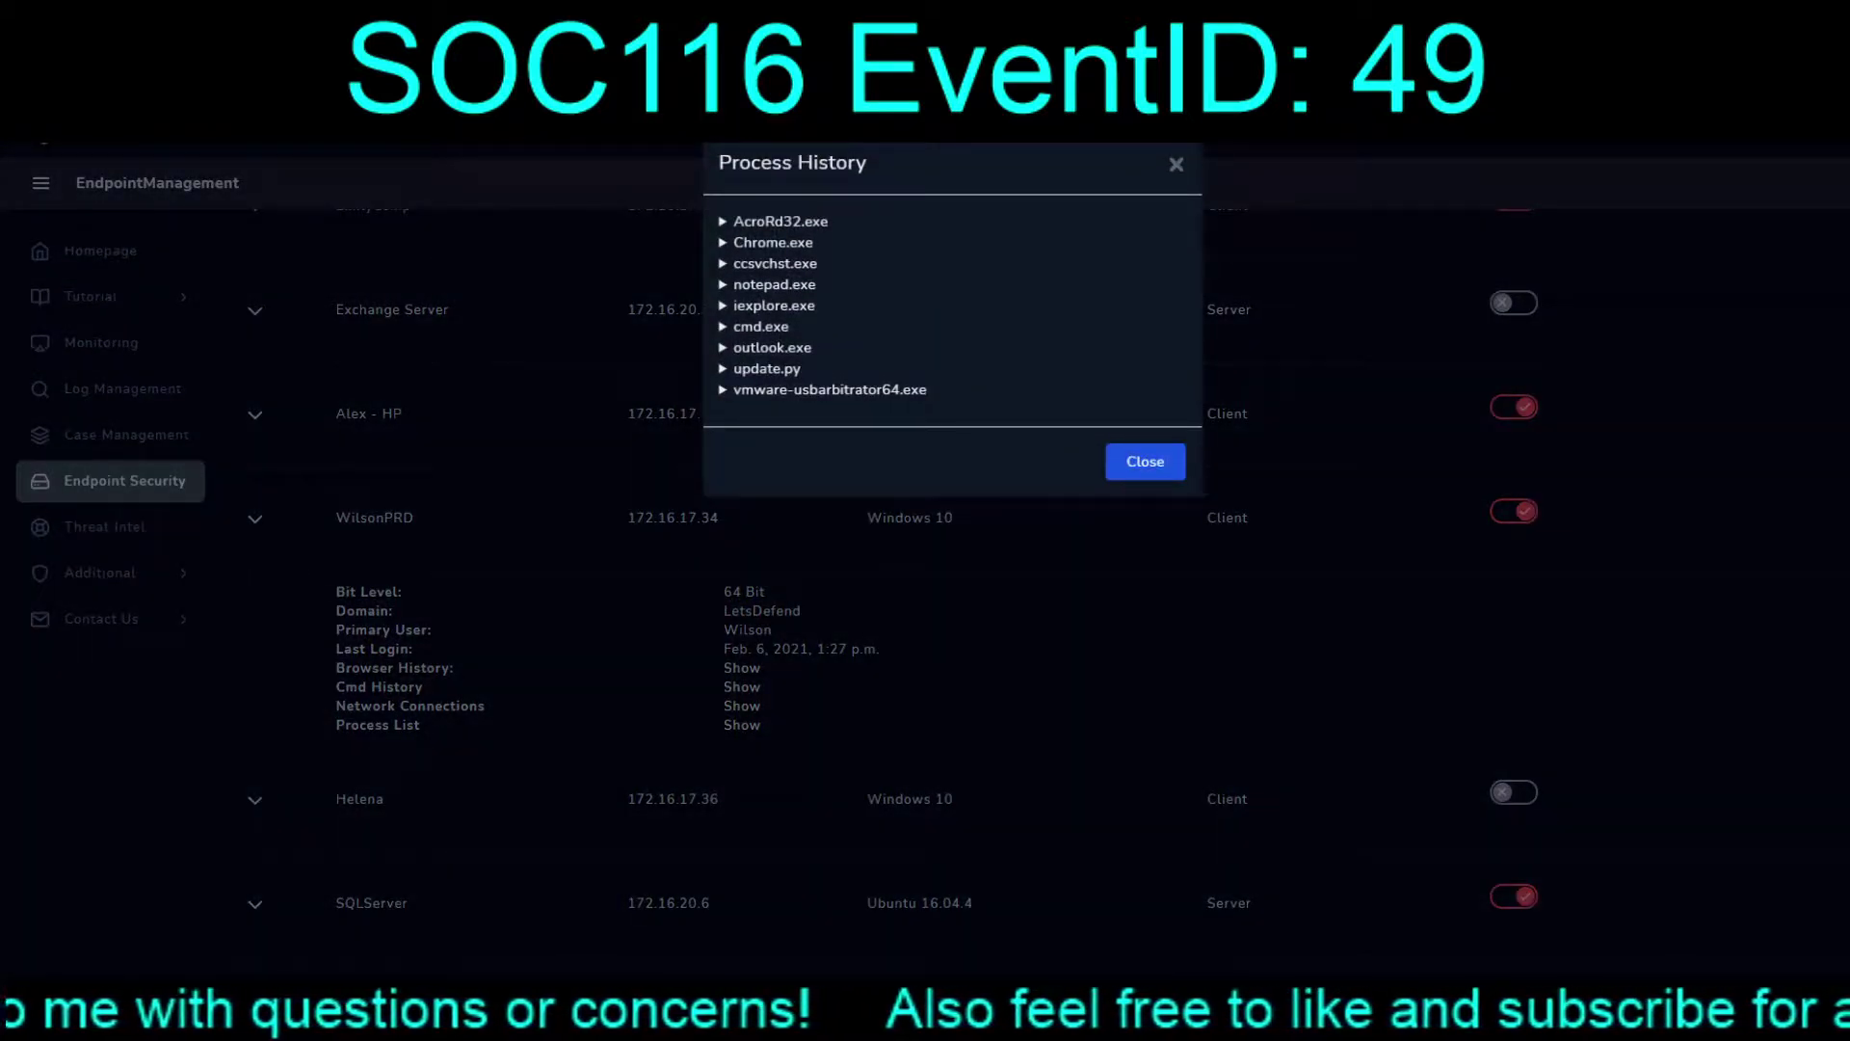
# Examine the hash, path and command details of the WilsonPRD processes from AcroRd32.exe through cmd.exe, plus update.py.
pyautogui.click(775, 221)
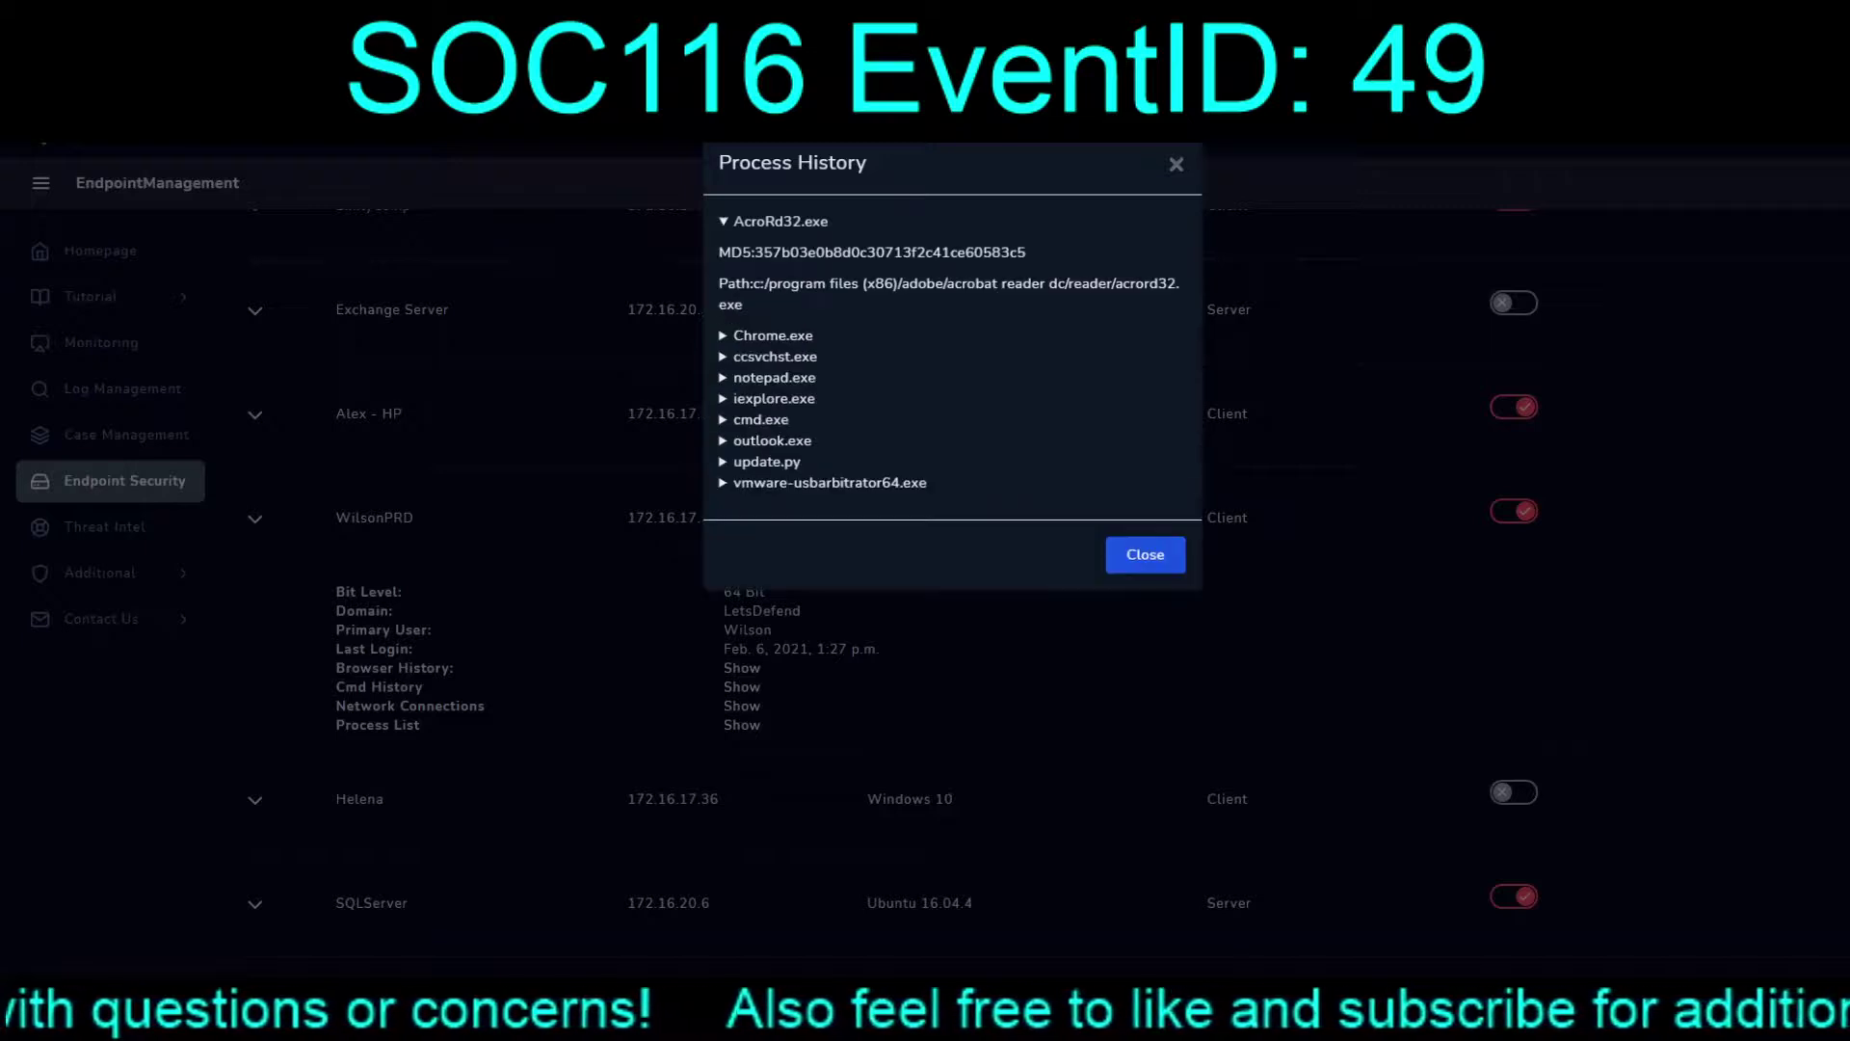
pyautogui.click(781, 220)
pyautogui.click(772, 242)
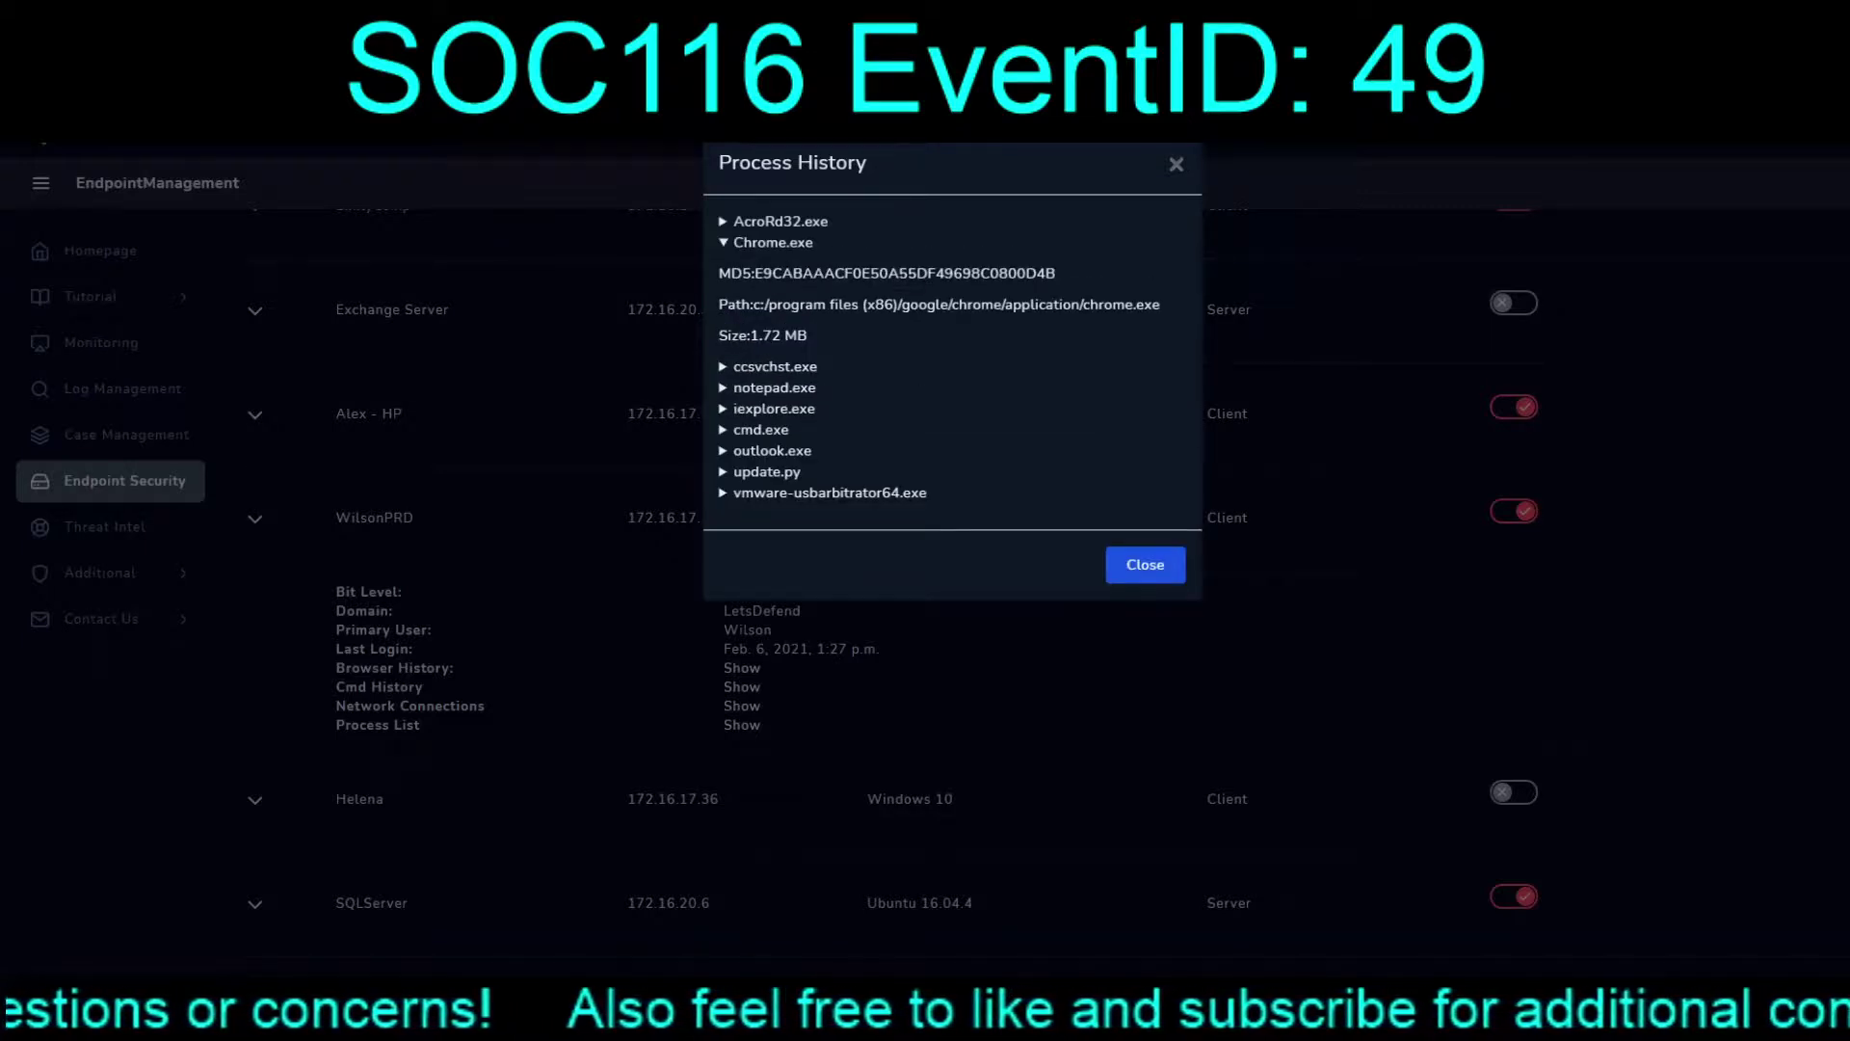
pyautogui.click(773, 242)
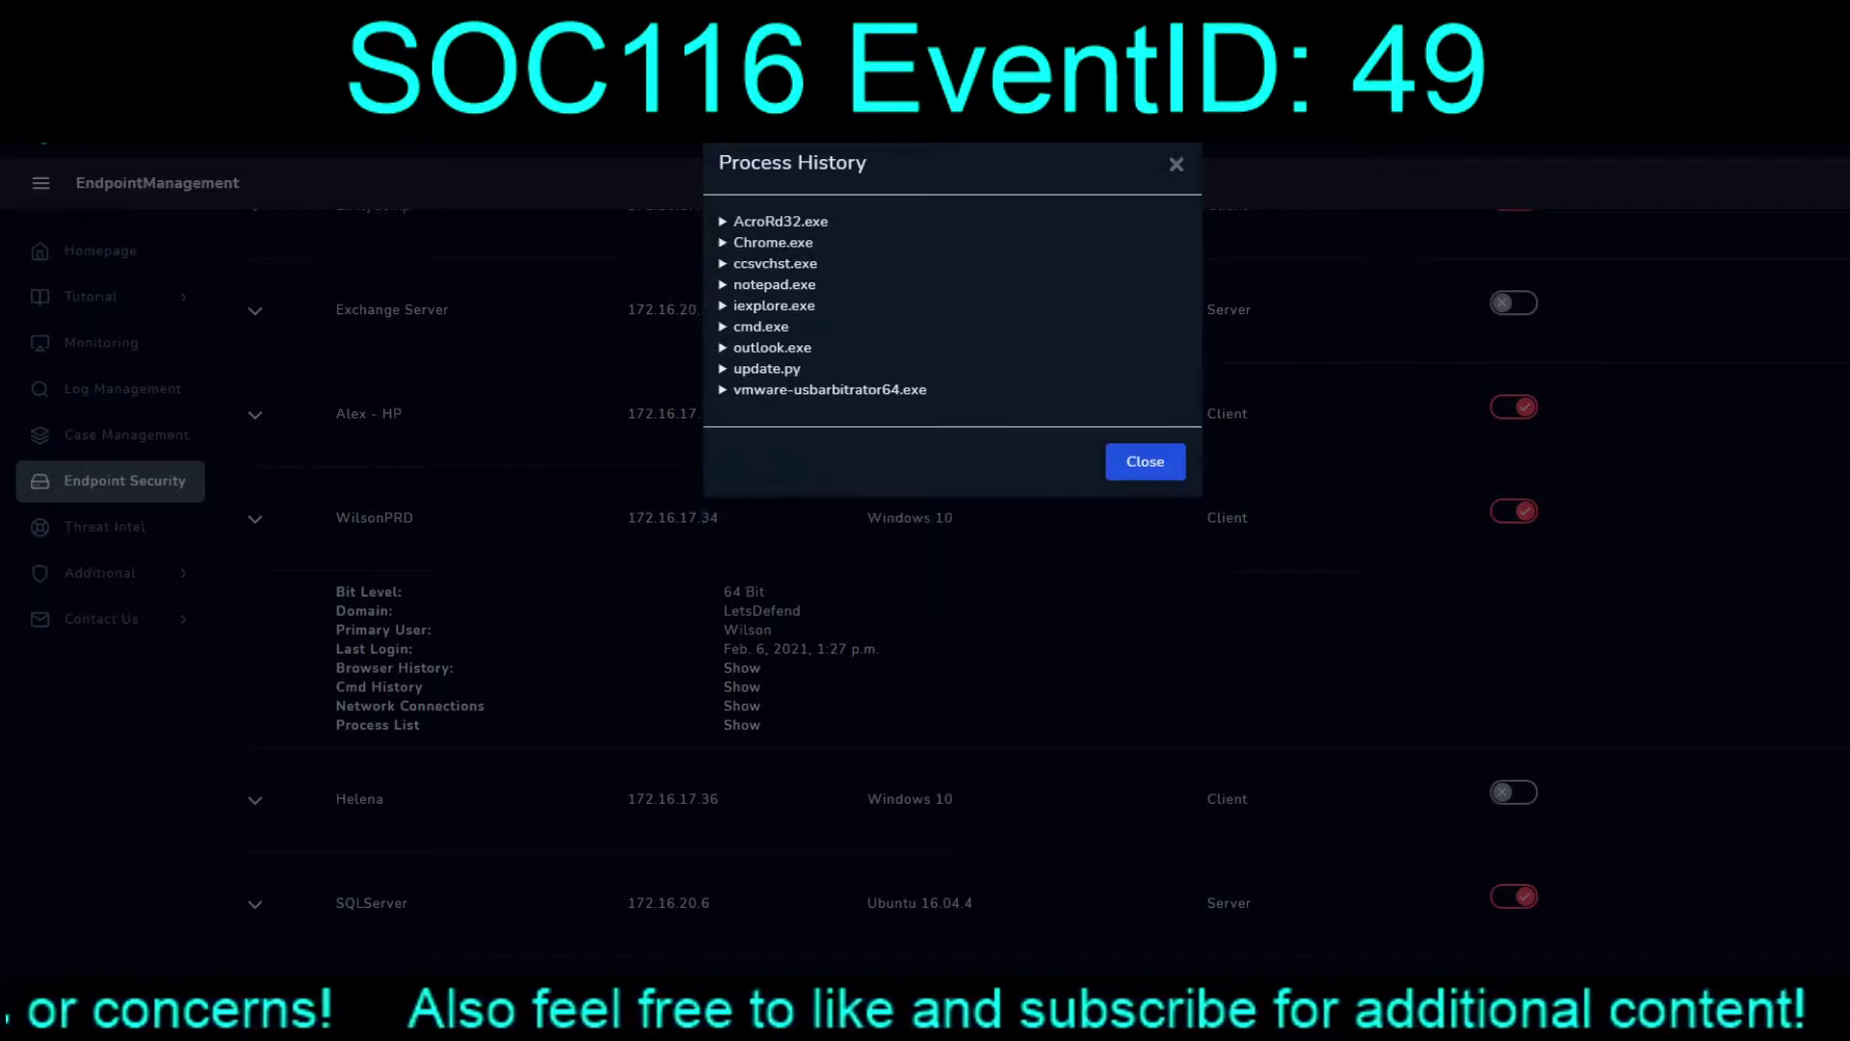
pyautogui.click(775, 263)
pyautogui.click(775, 263)
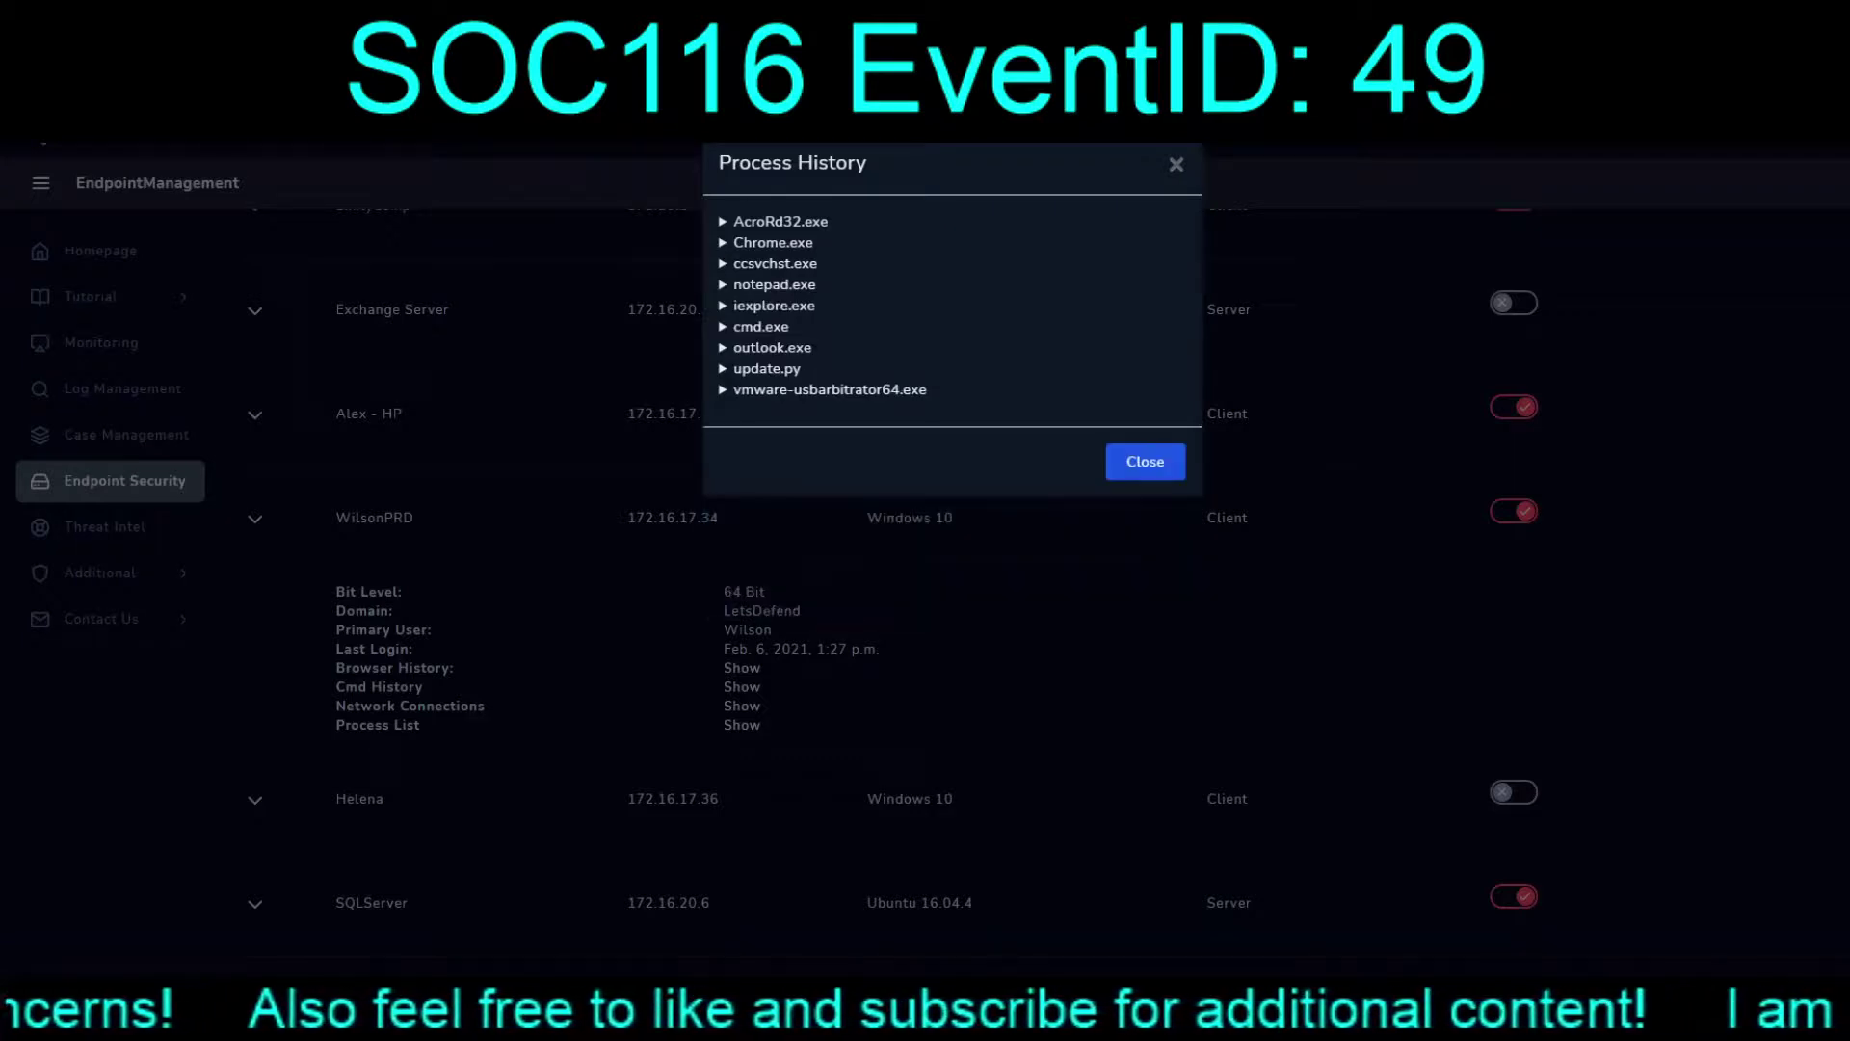
pyautogui.click(774, 284)
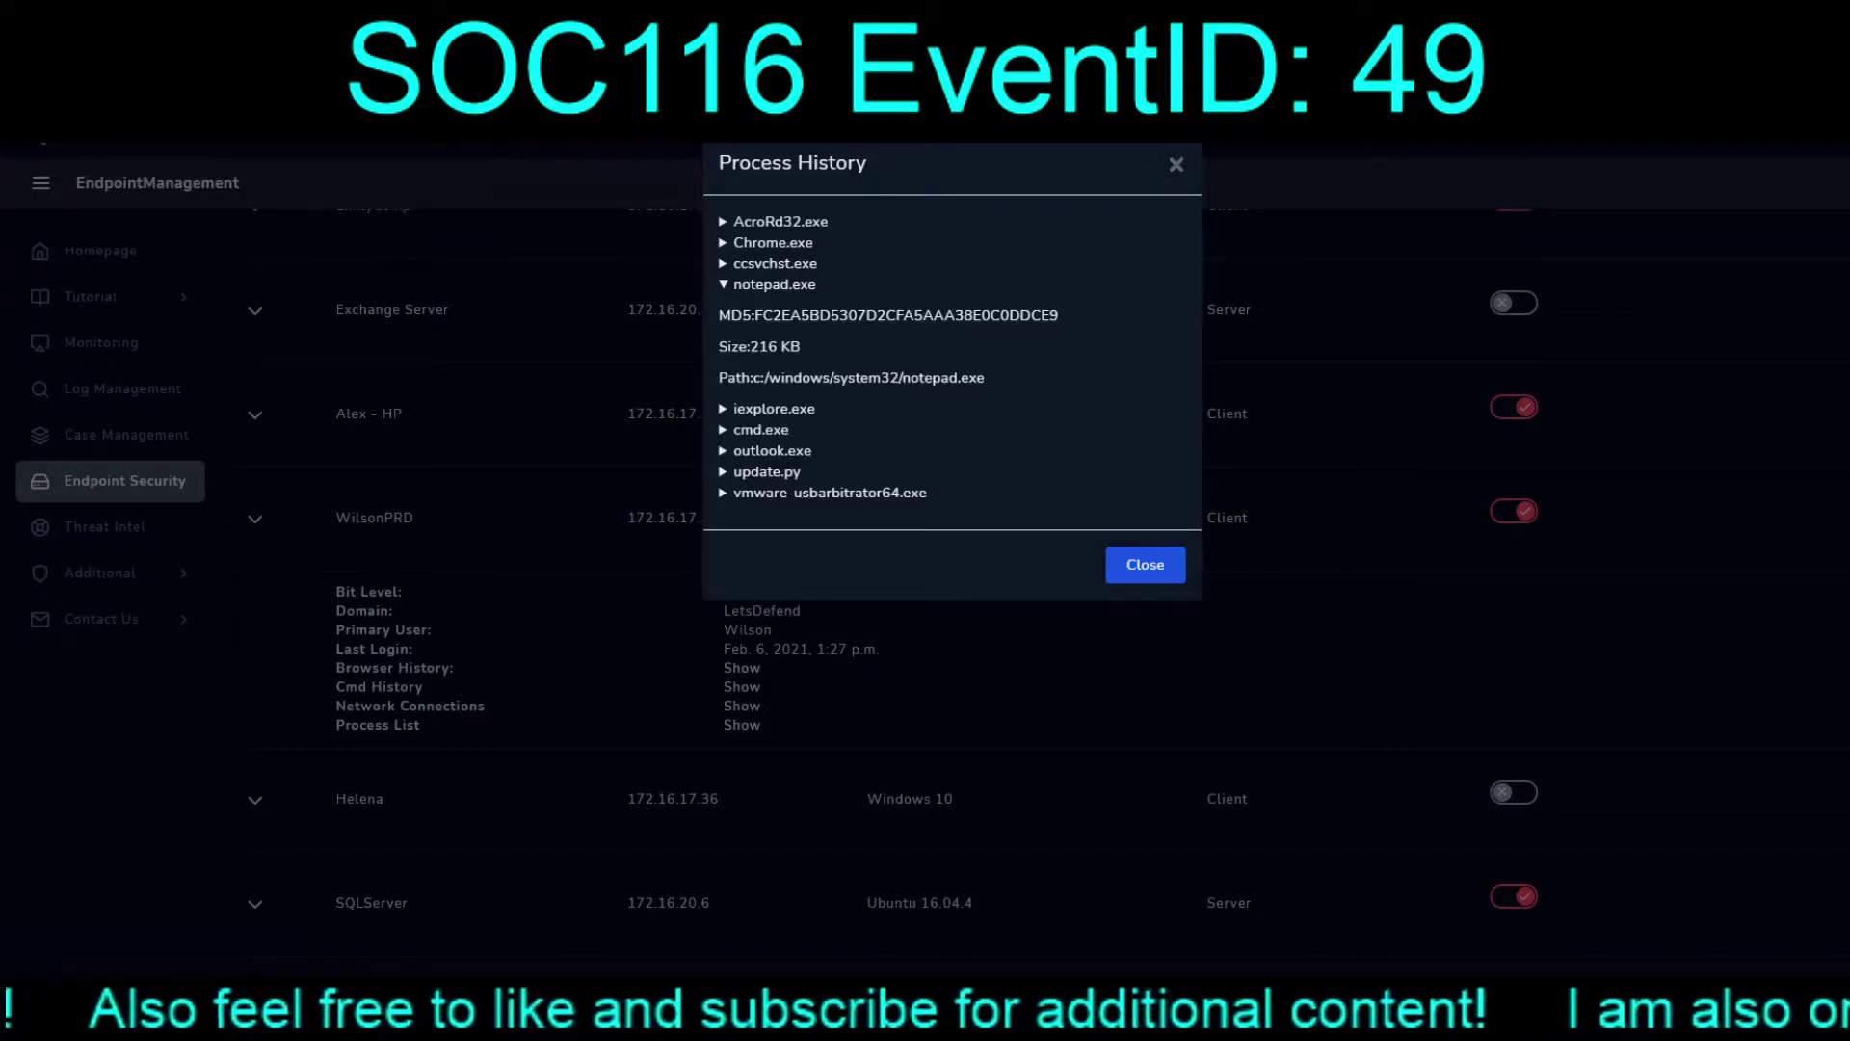
pyautogui.click(774, 284)
pyautogui.click(774, 305)
pyautogui.click(773, 306)
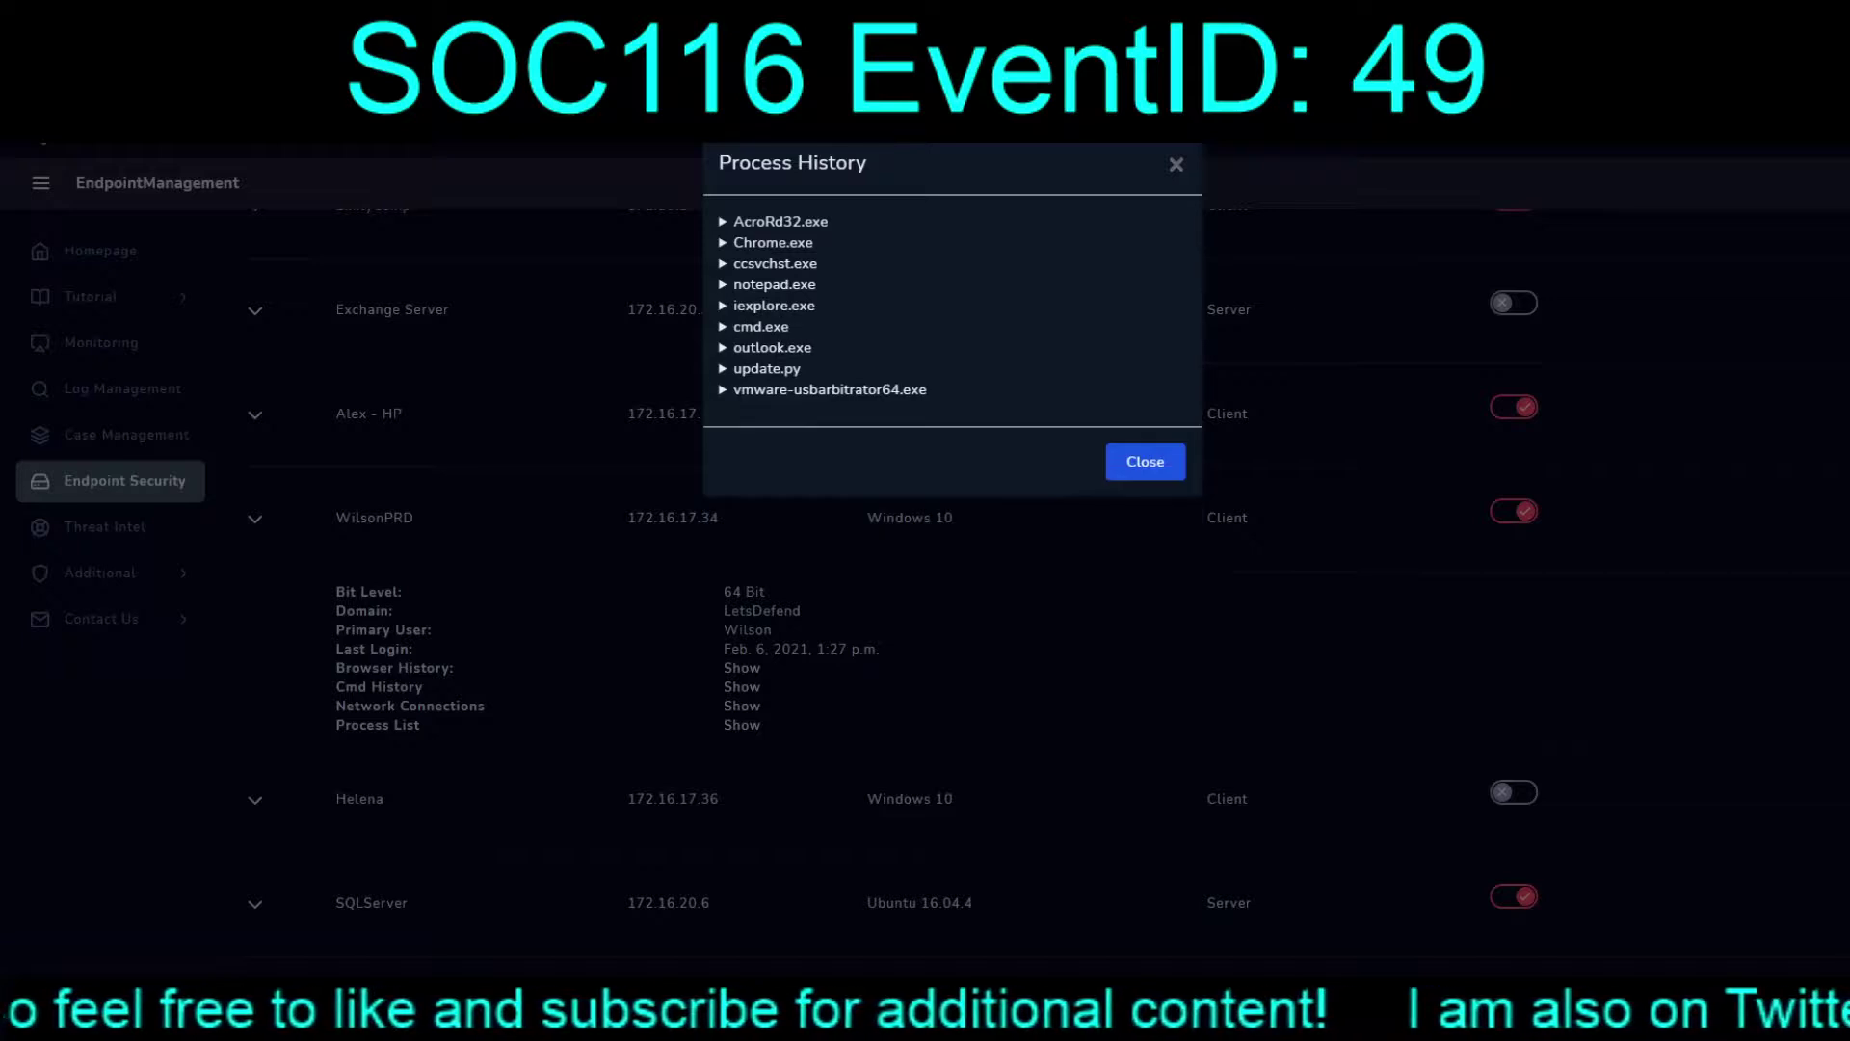
pyautogui.click(760, 327)
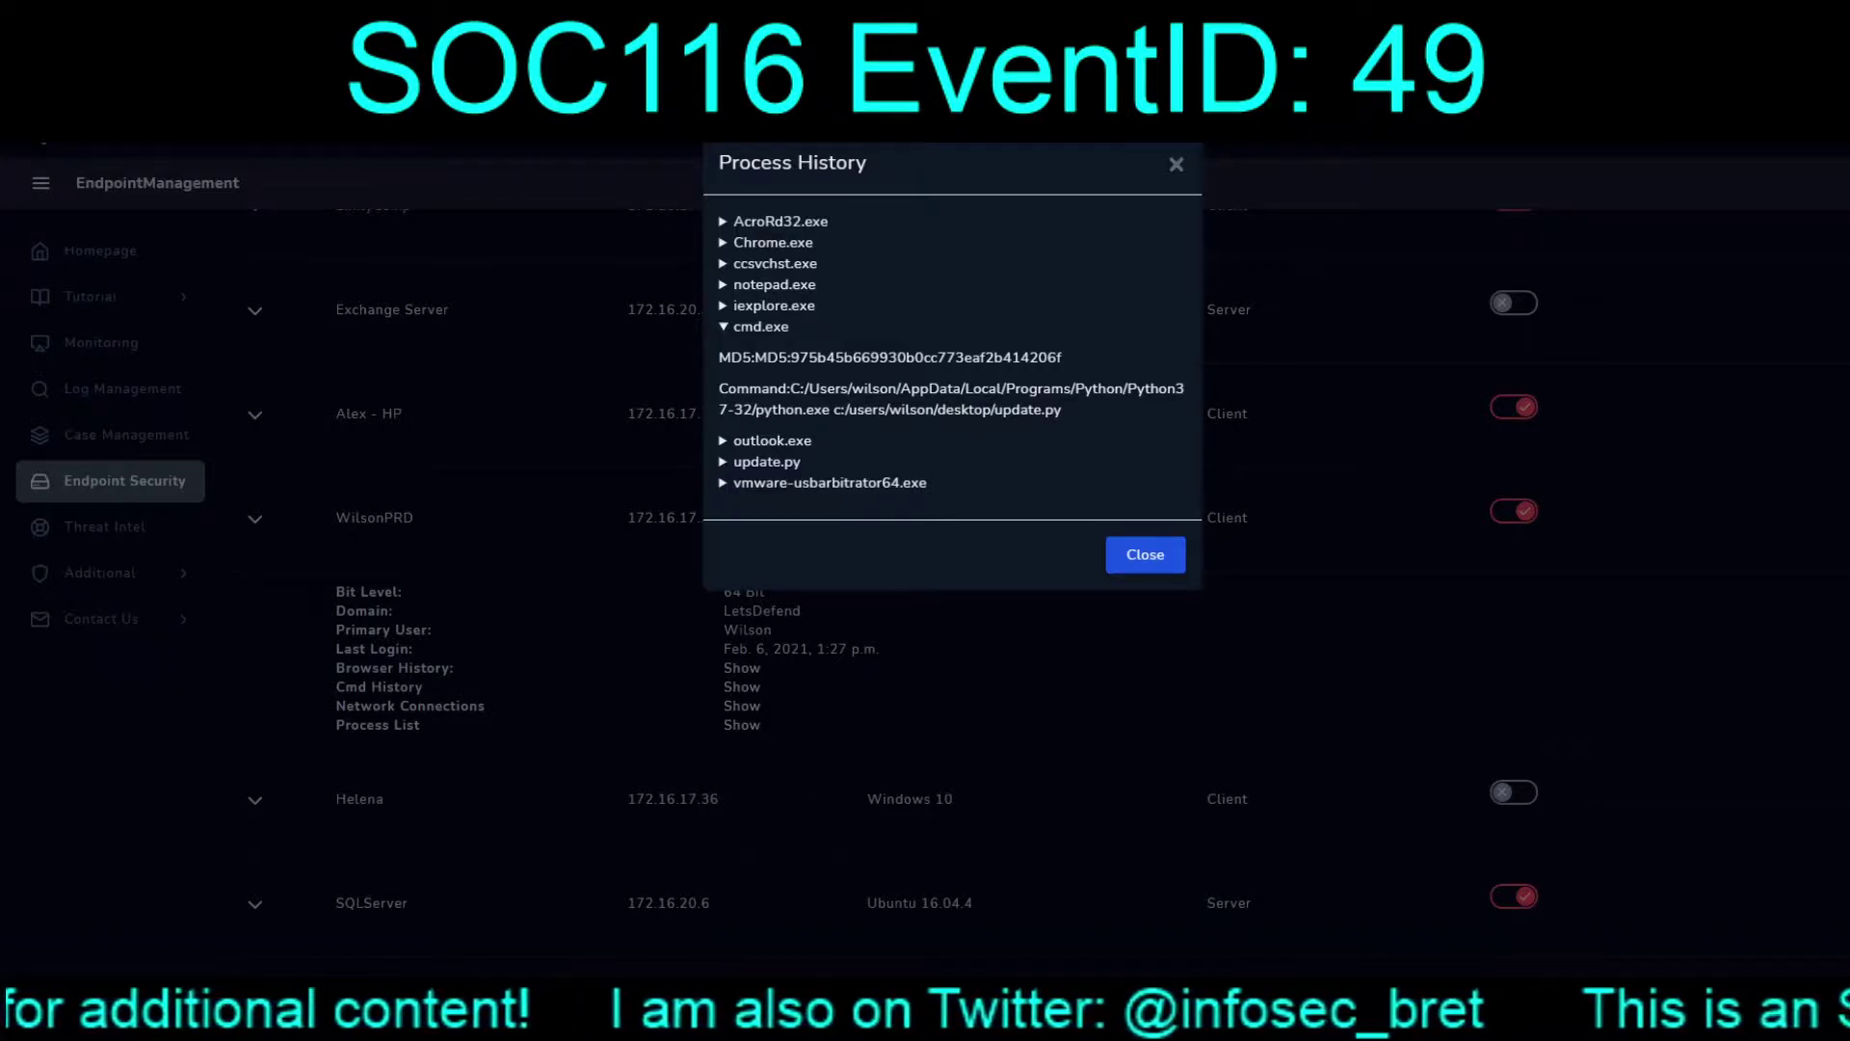
pyautogui.click(766, 462)
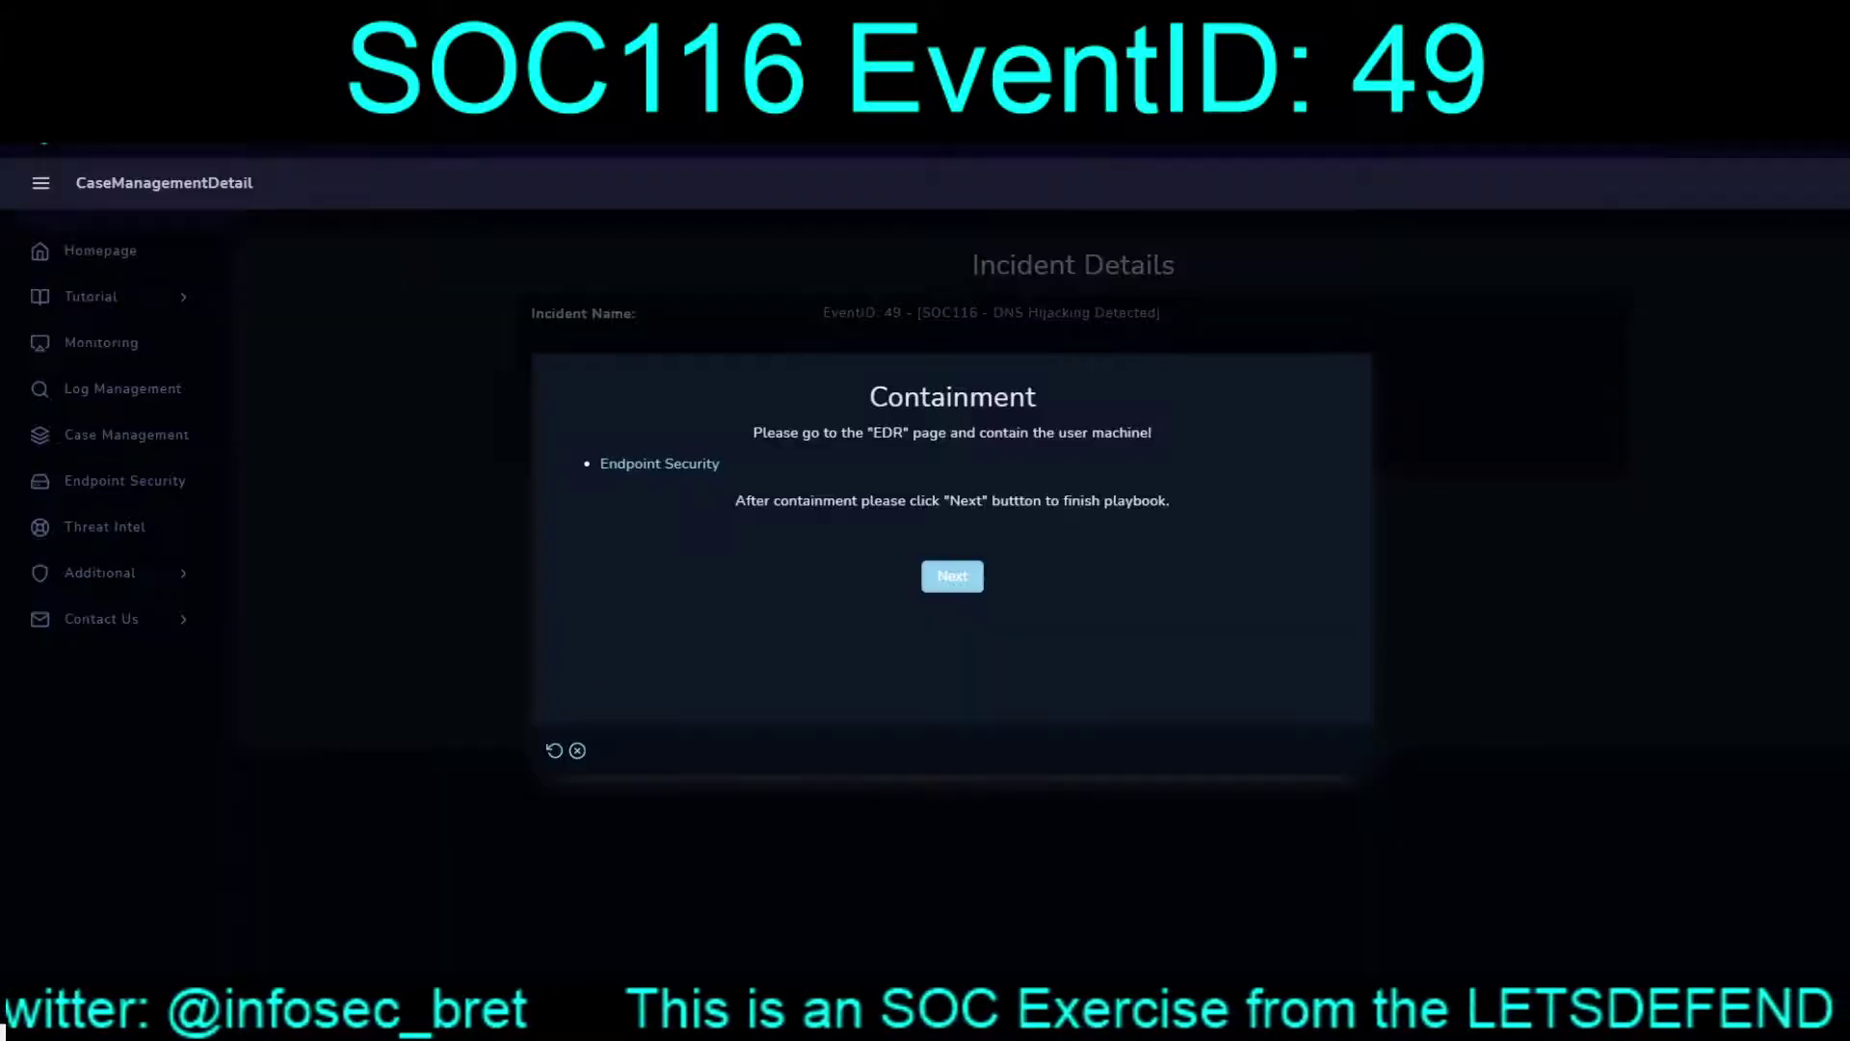
# Complete the containment stage and finish the playbook for the EventID 49 case.
pyautogui.click(952, 575)
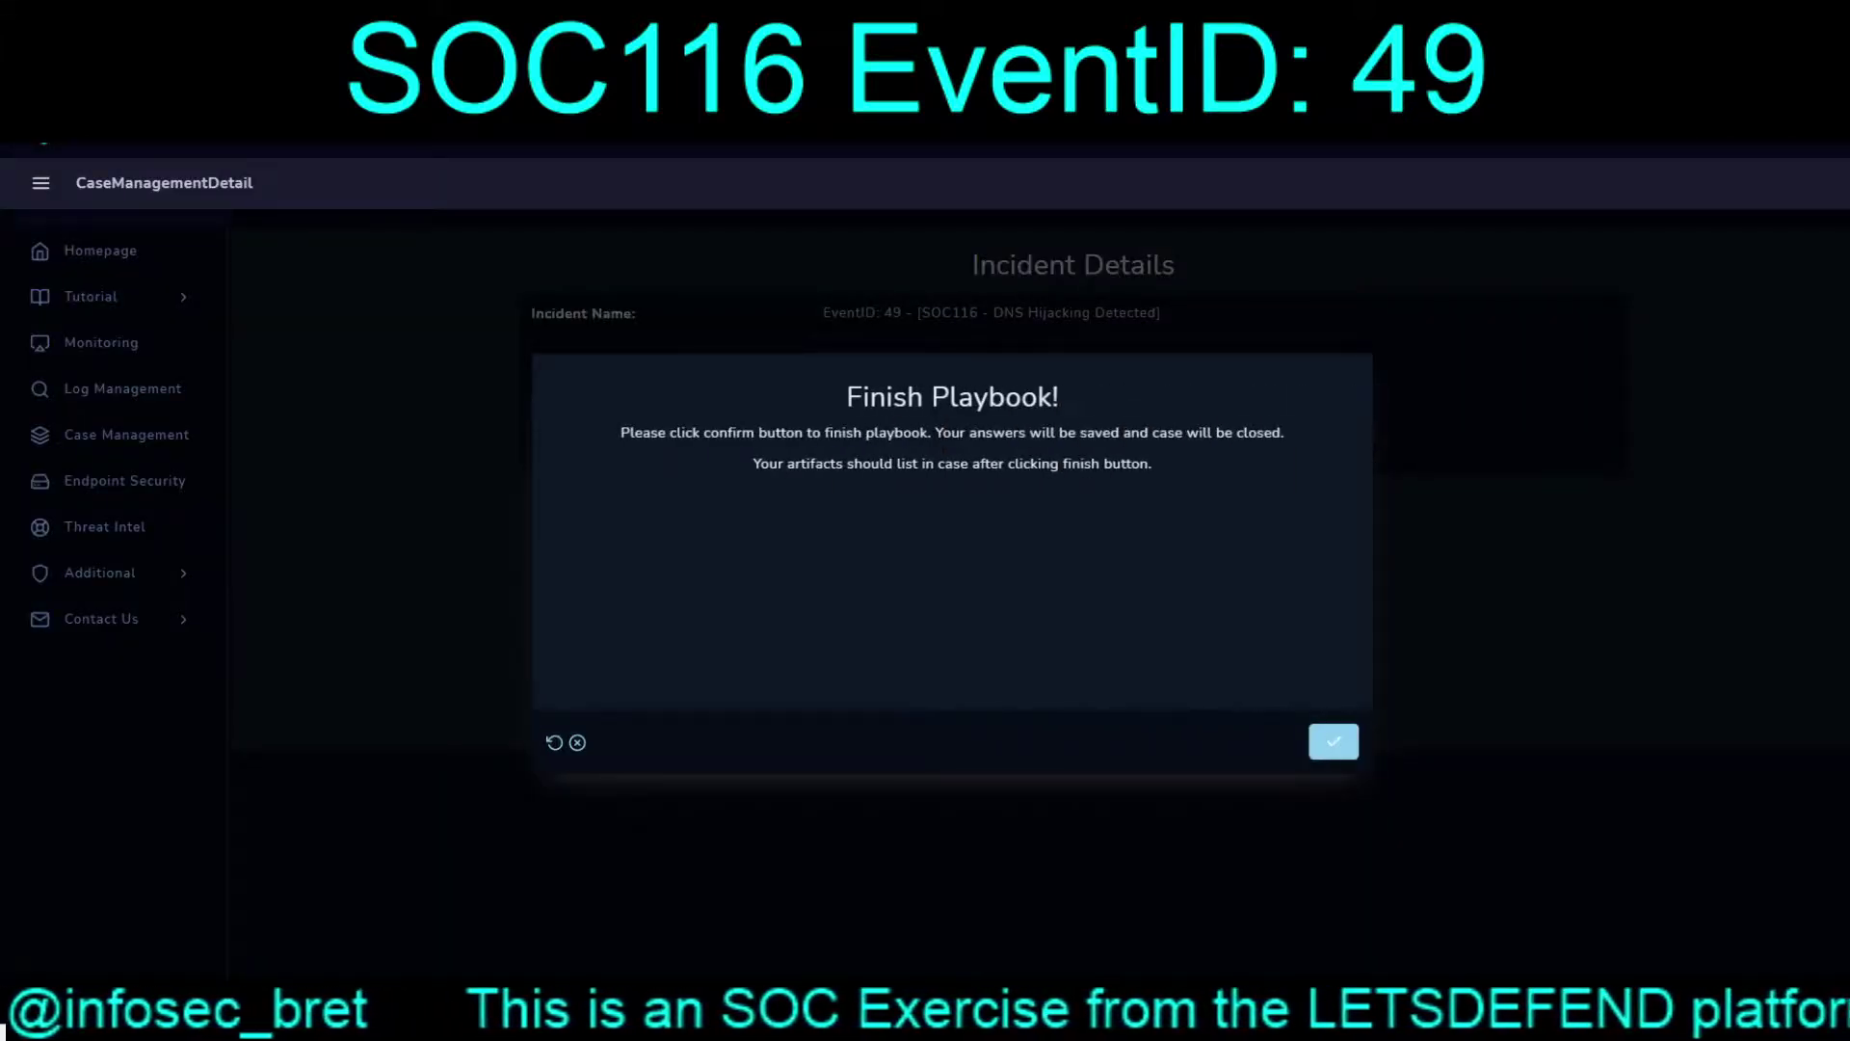
pyautogui.click(1334, 742)
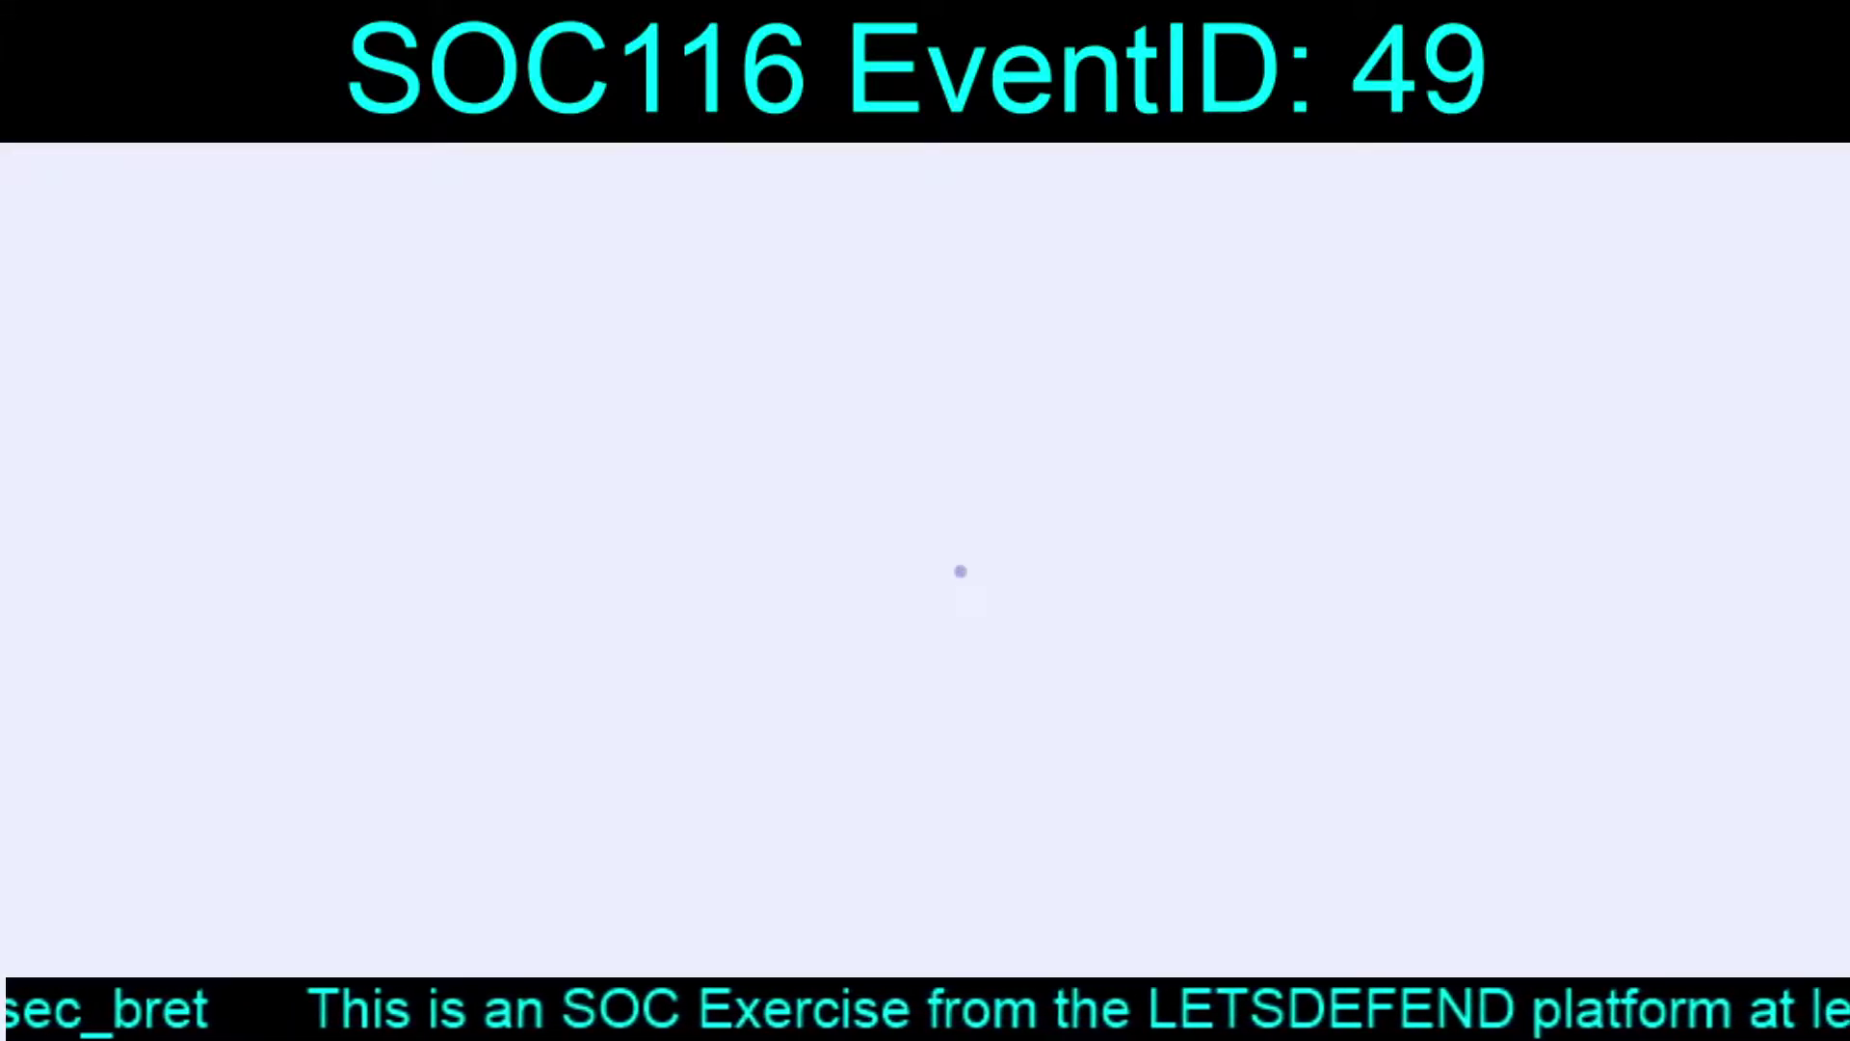
pyautogui.press('Return')
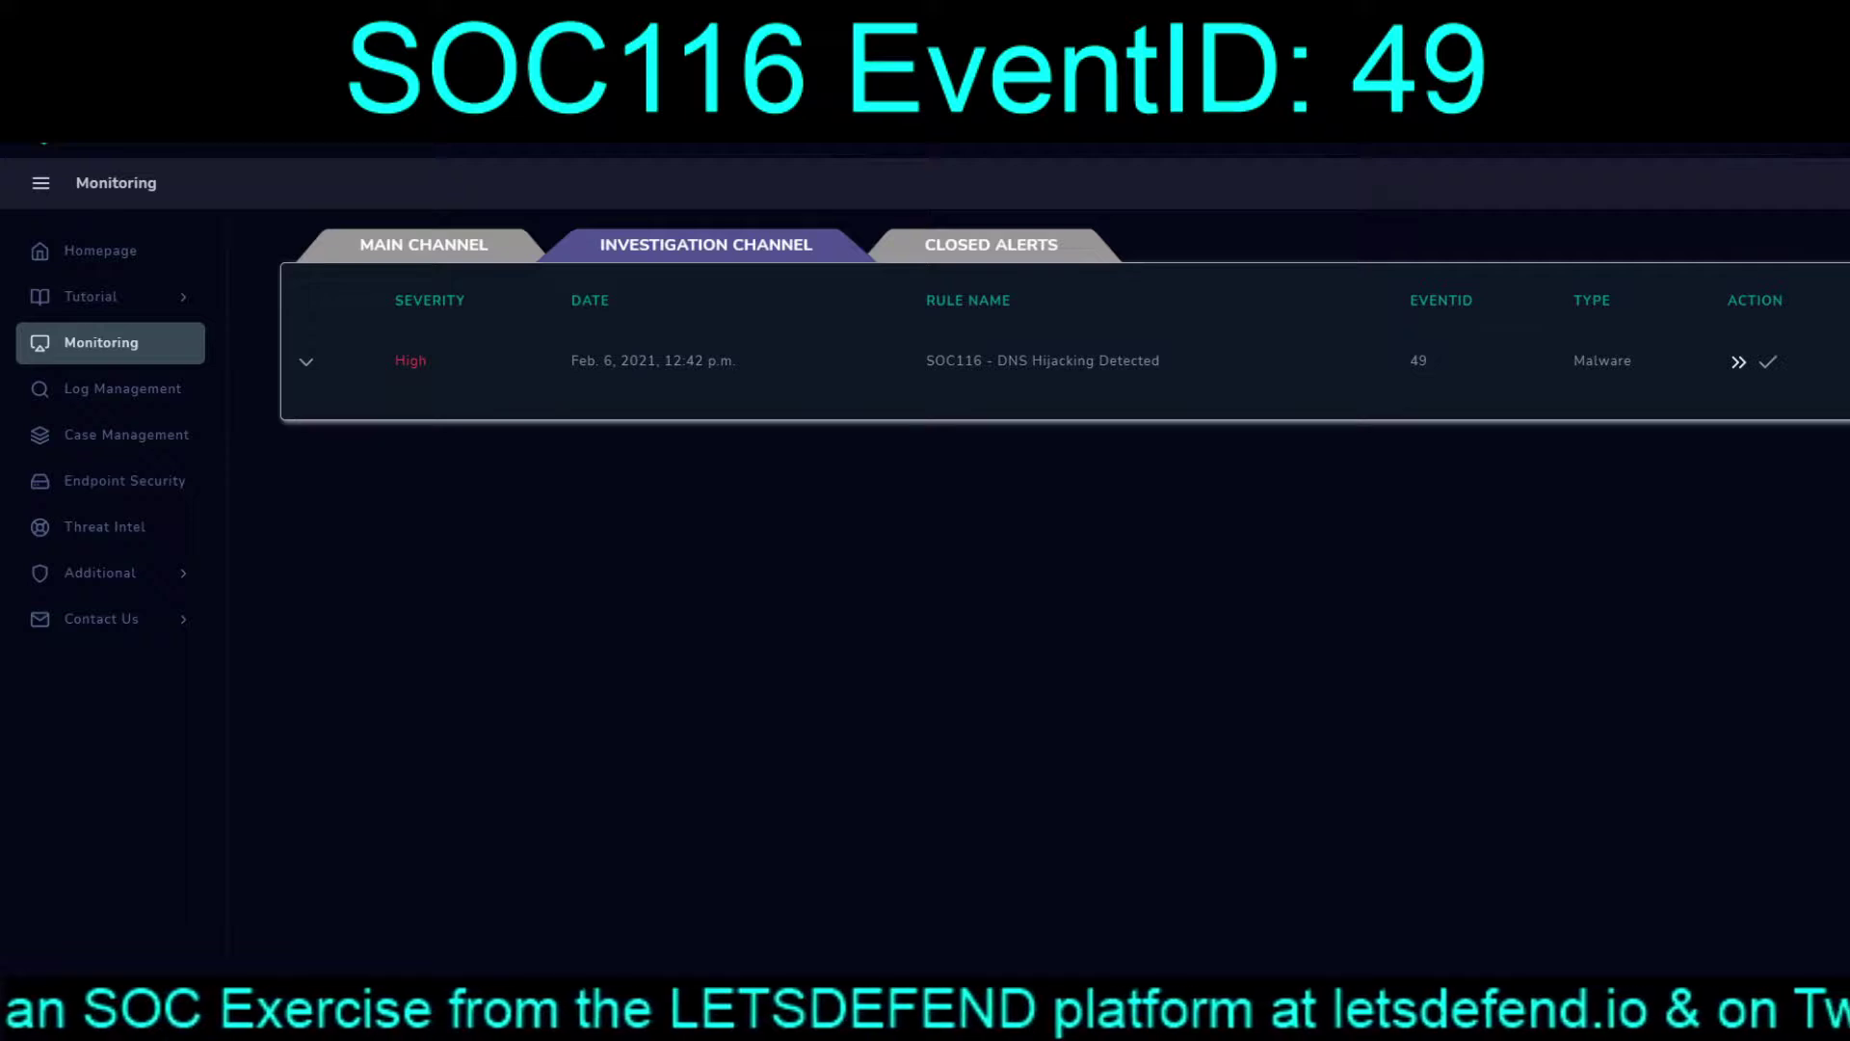
# Start closing alert 49 with the note "WIndows HOSTS file has been modified to point to Github to an Chinese IP".
pyautogui.click(1769, 362)
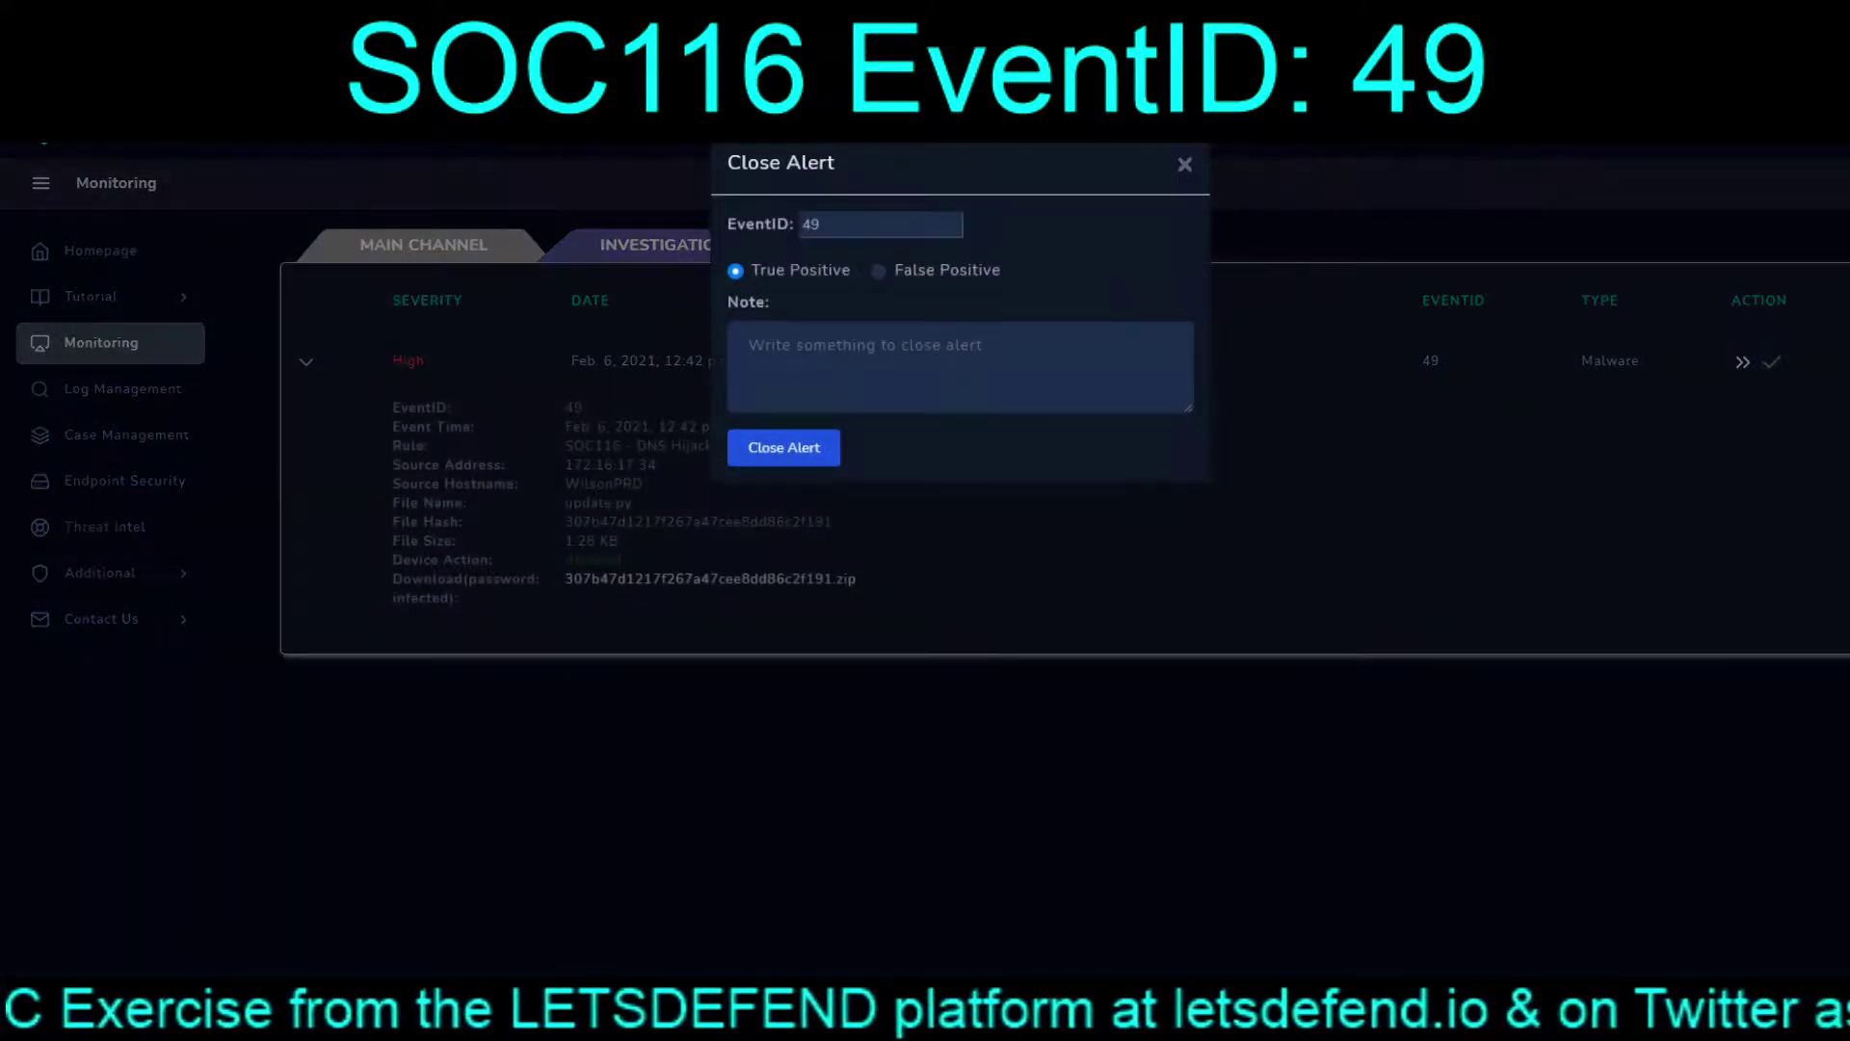
pyautogui.click(749, 346)
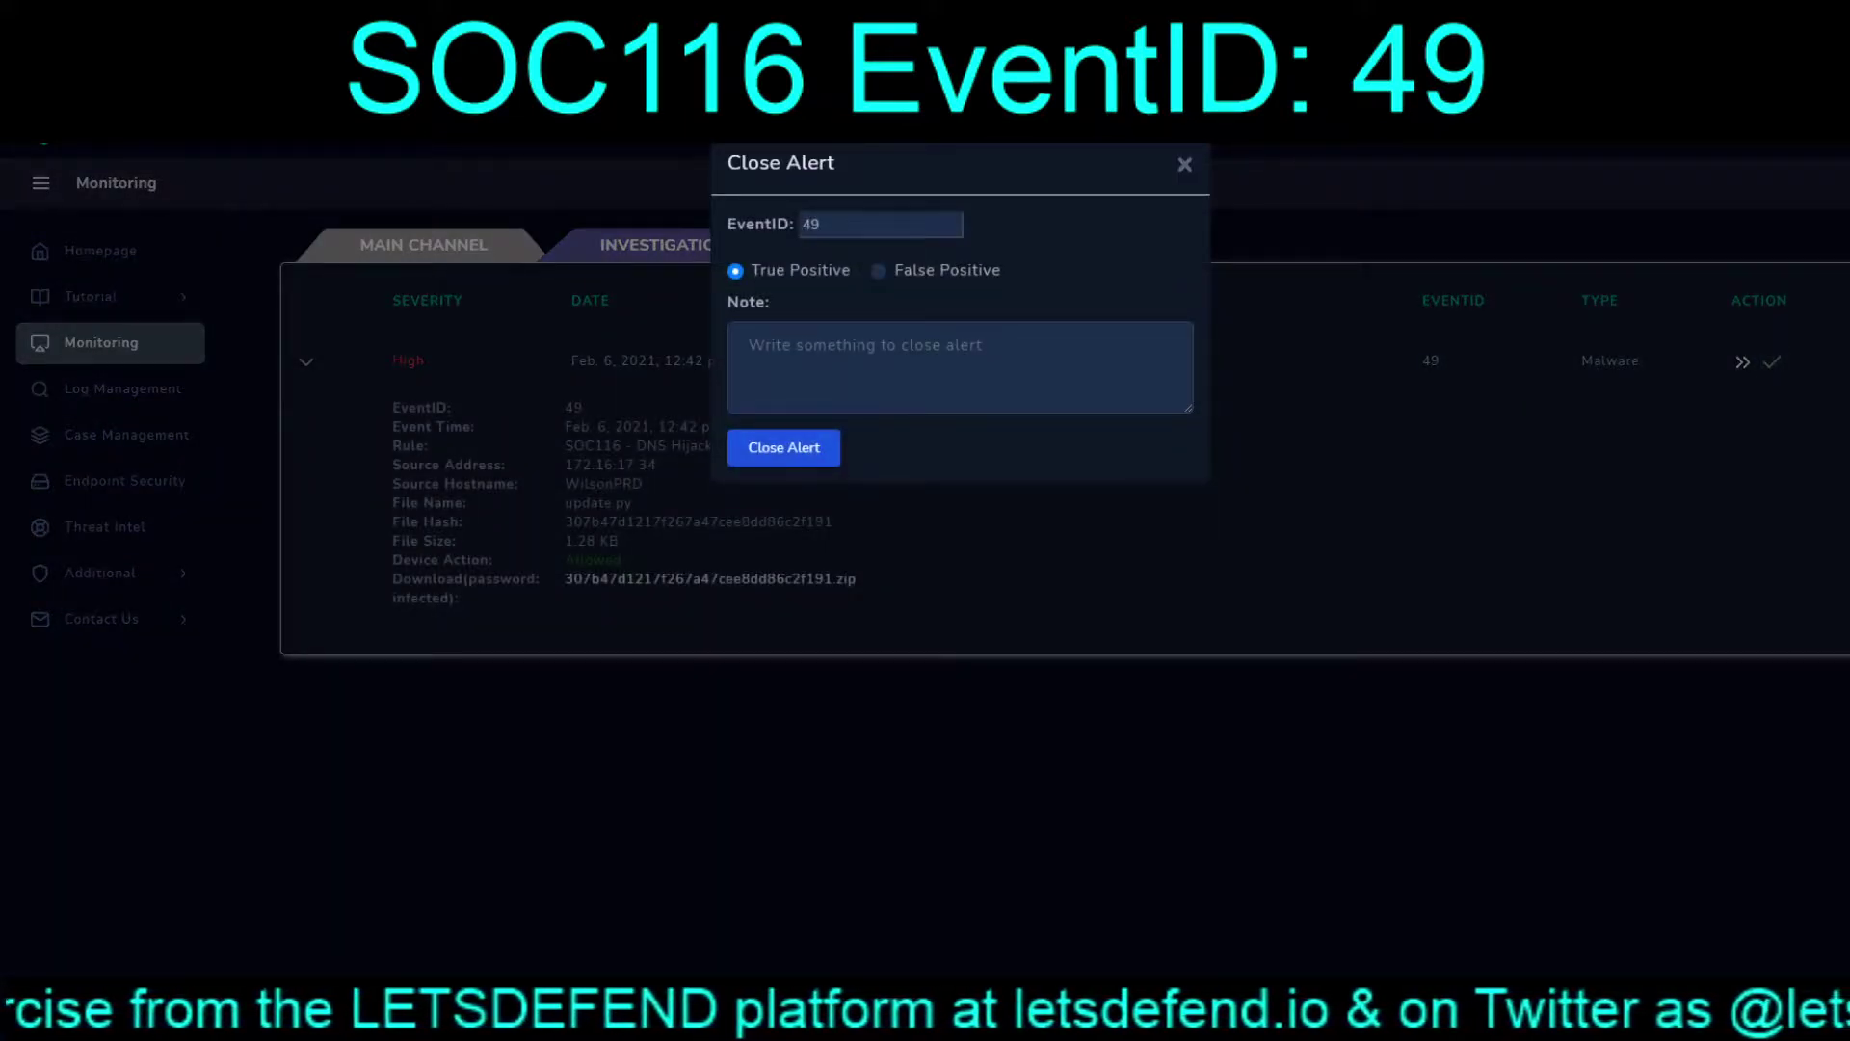
pyautogui.write('WIndows ')
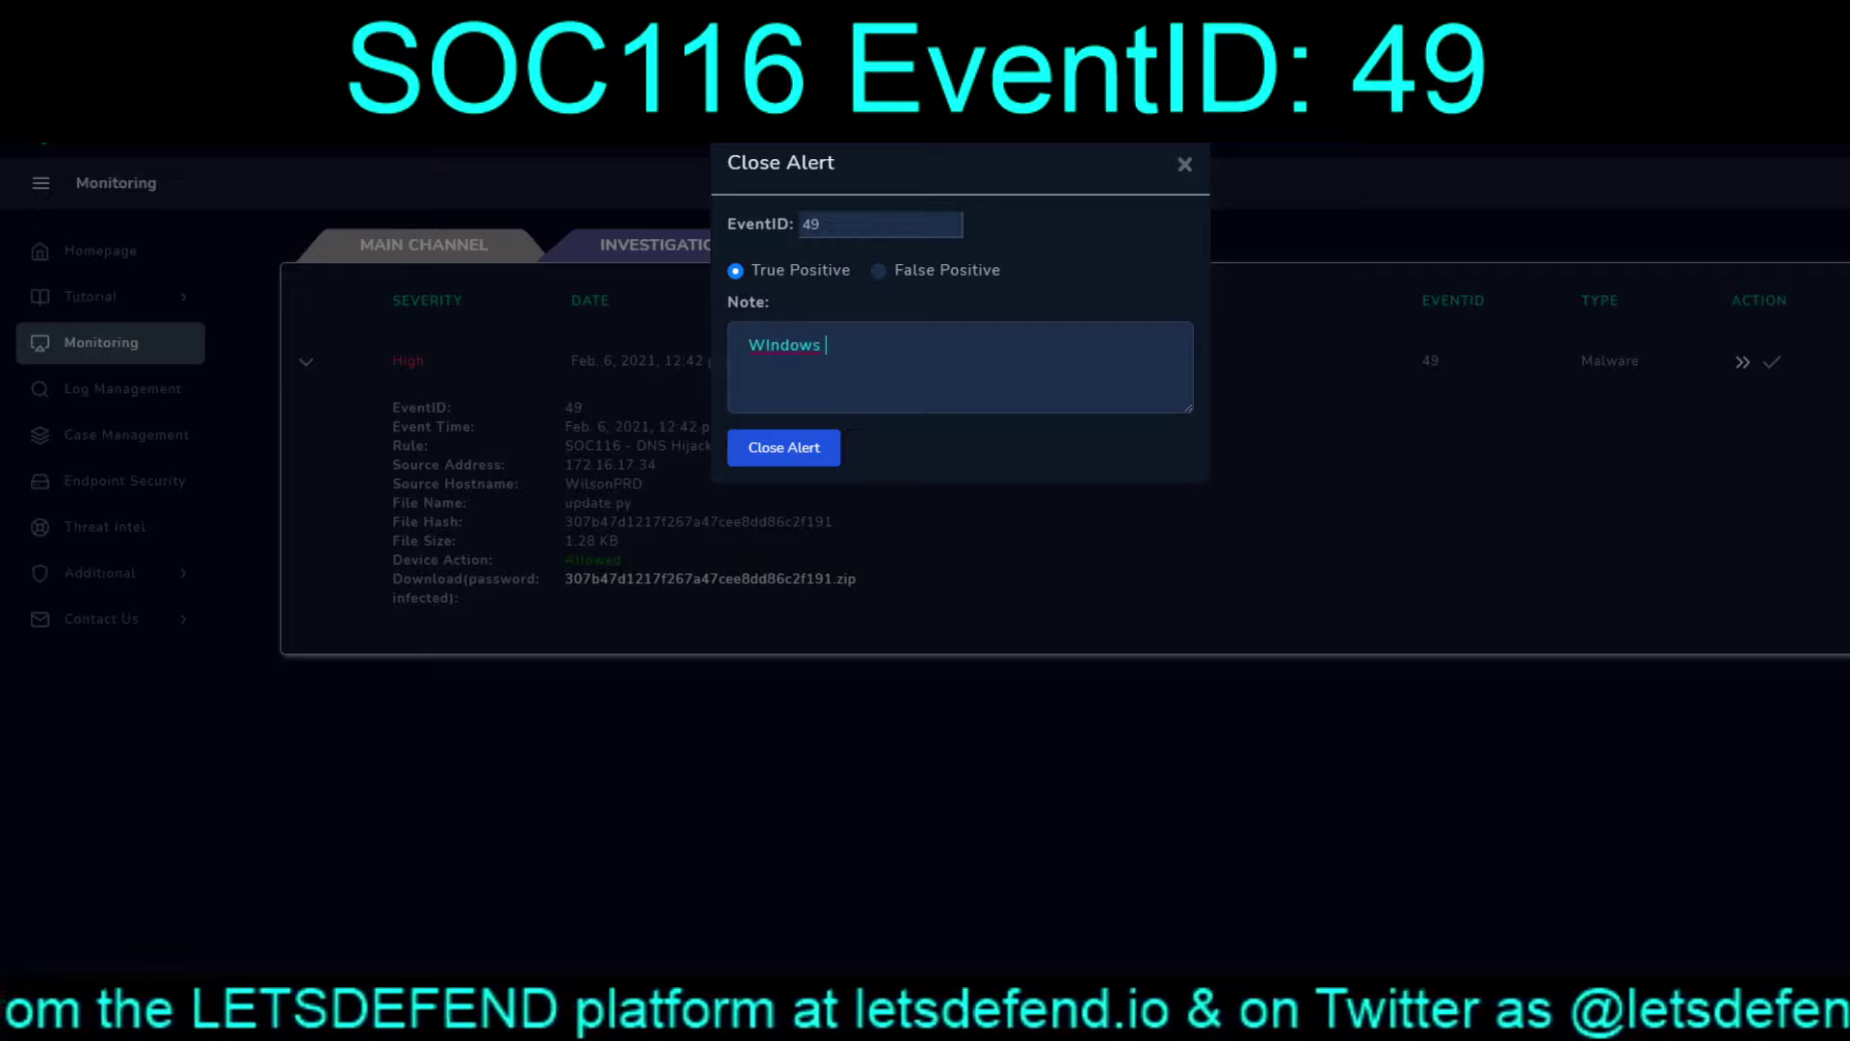
pyautogui.write('HOSTS file ')
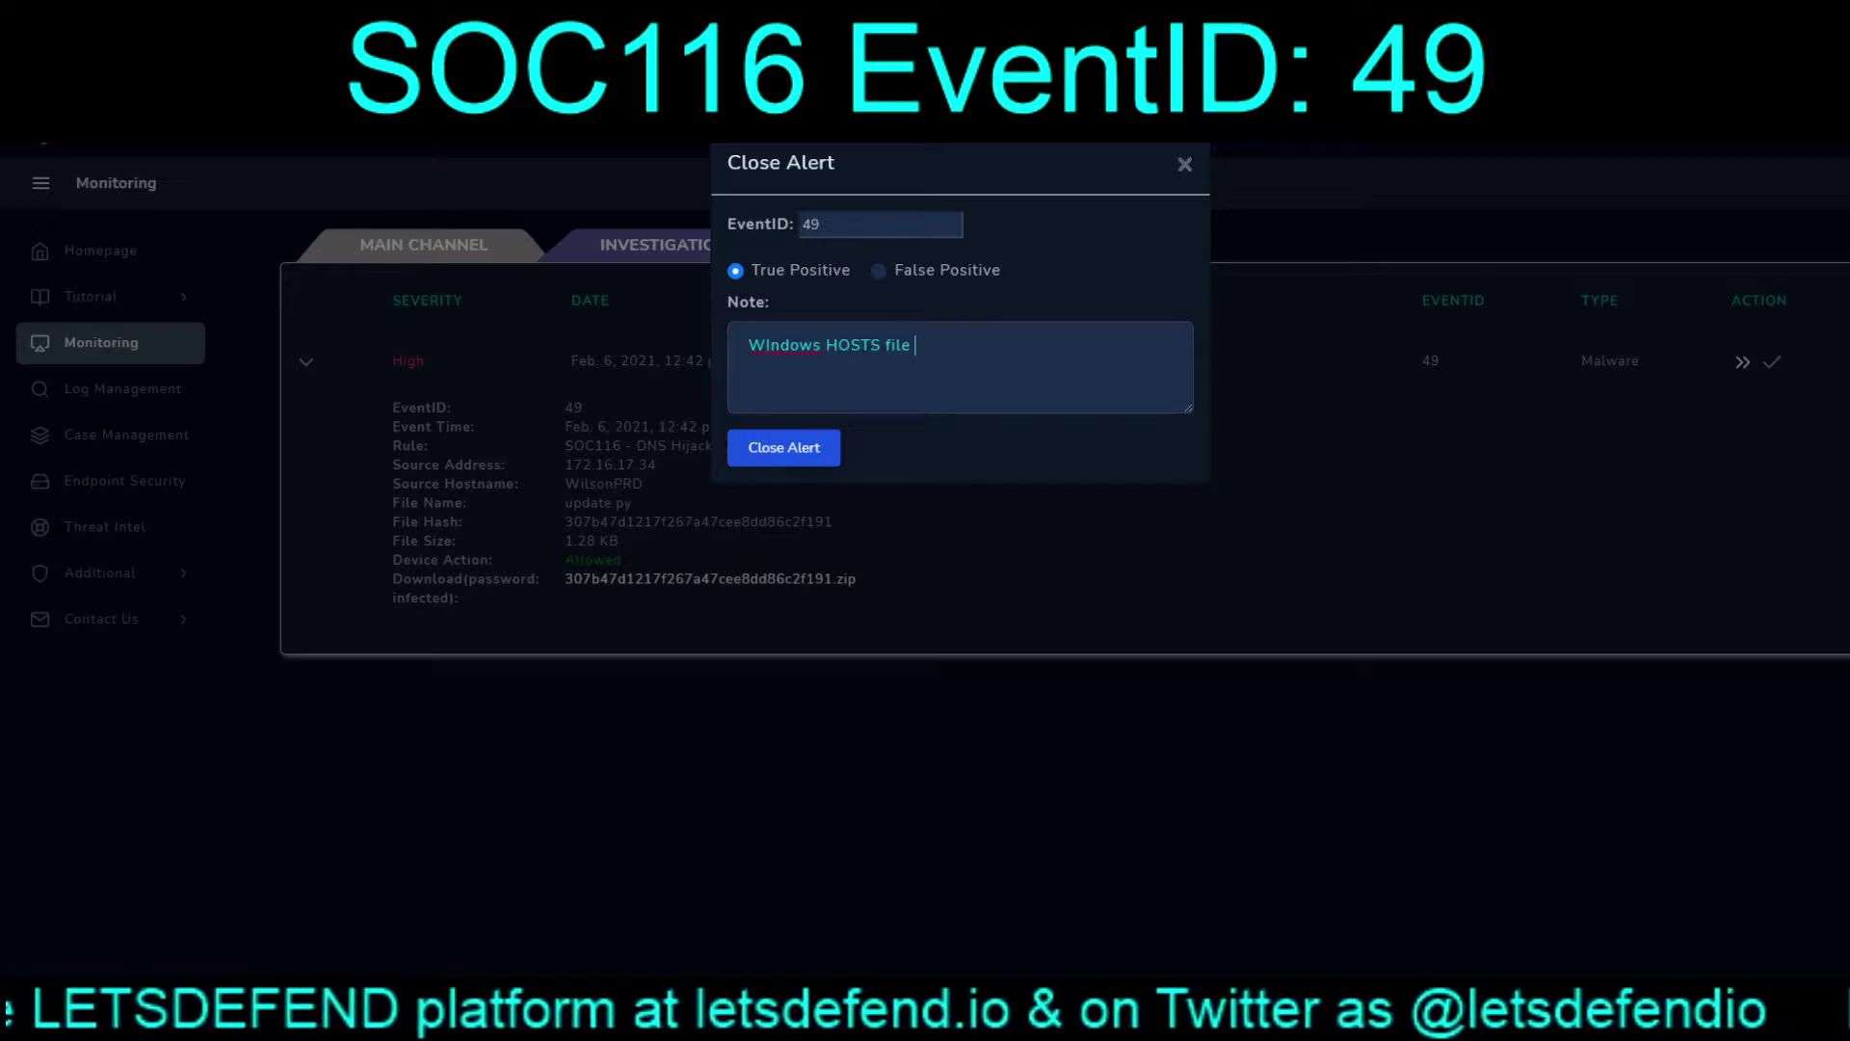
pyautogui.write('has be')
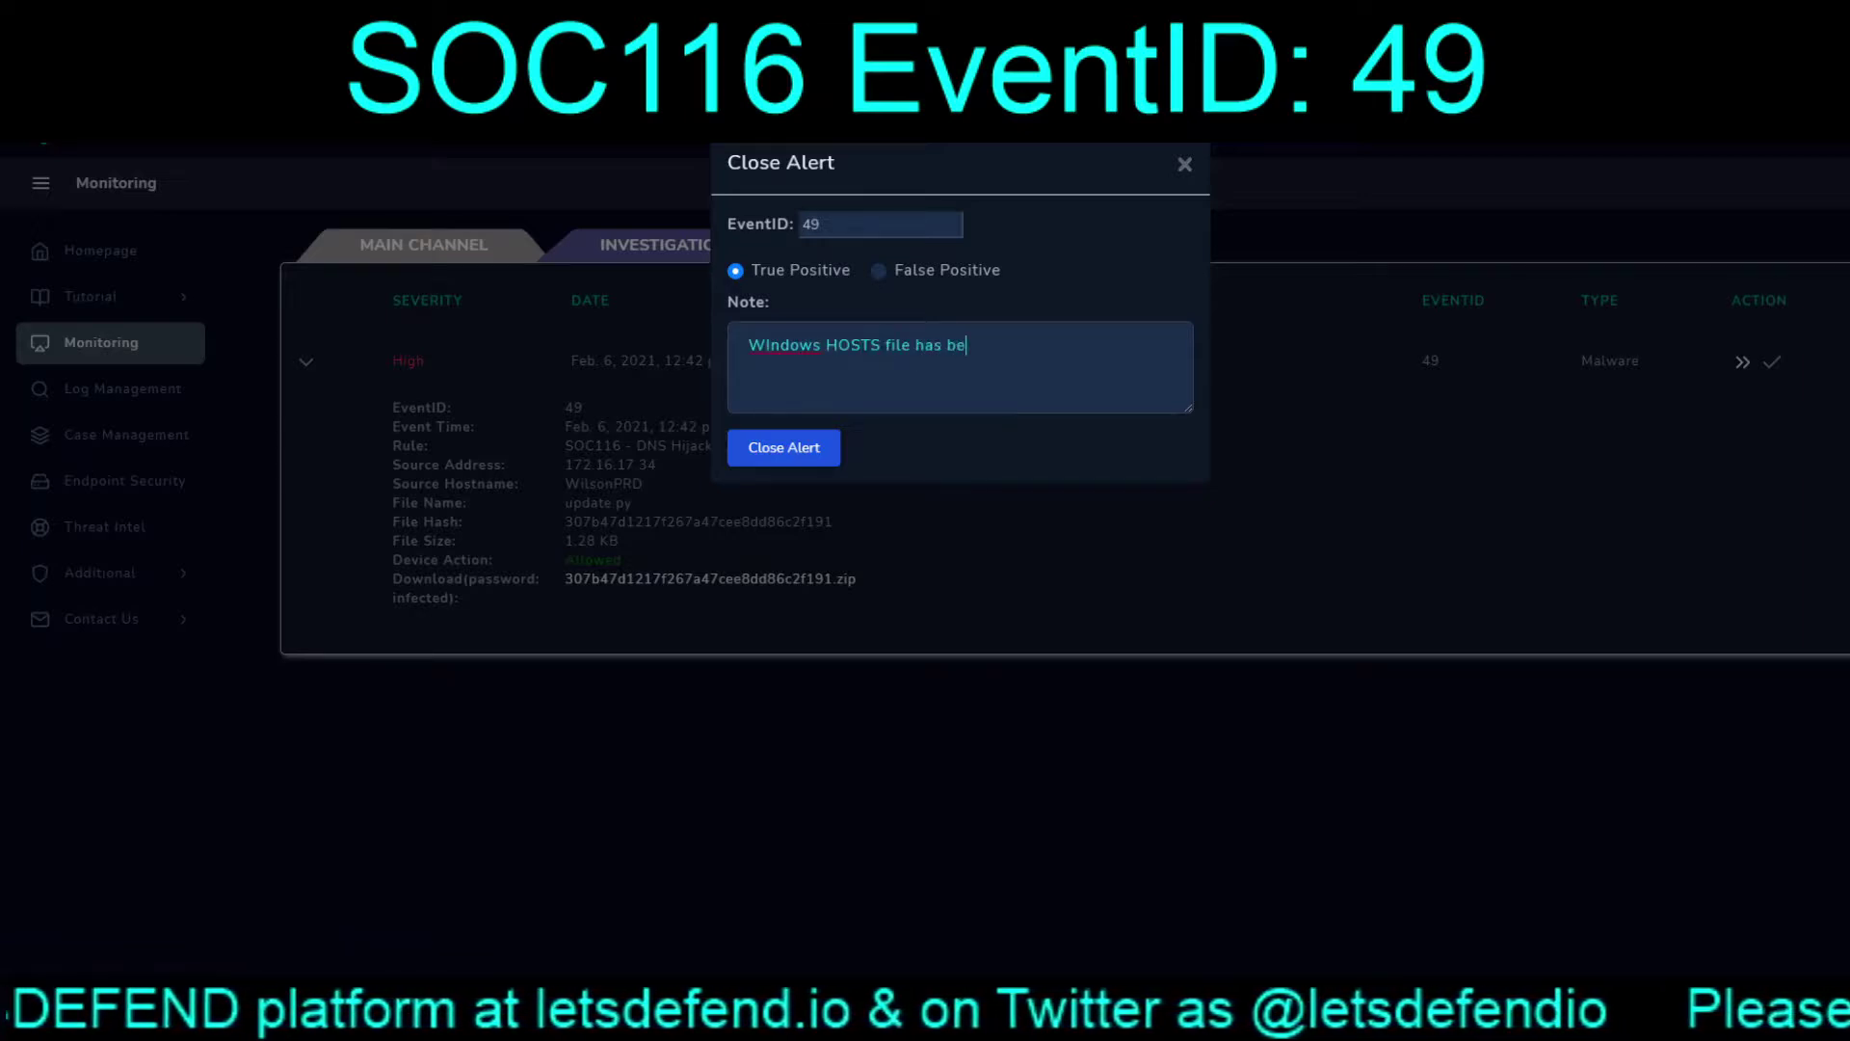
pyautogui.write('en modified t')
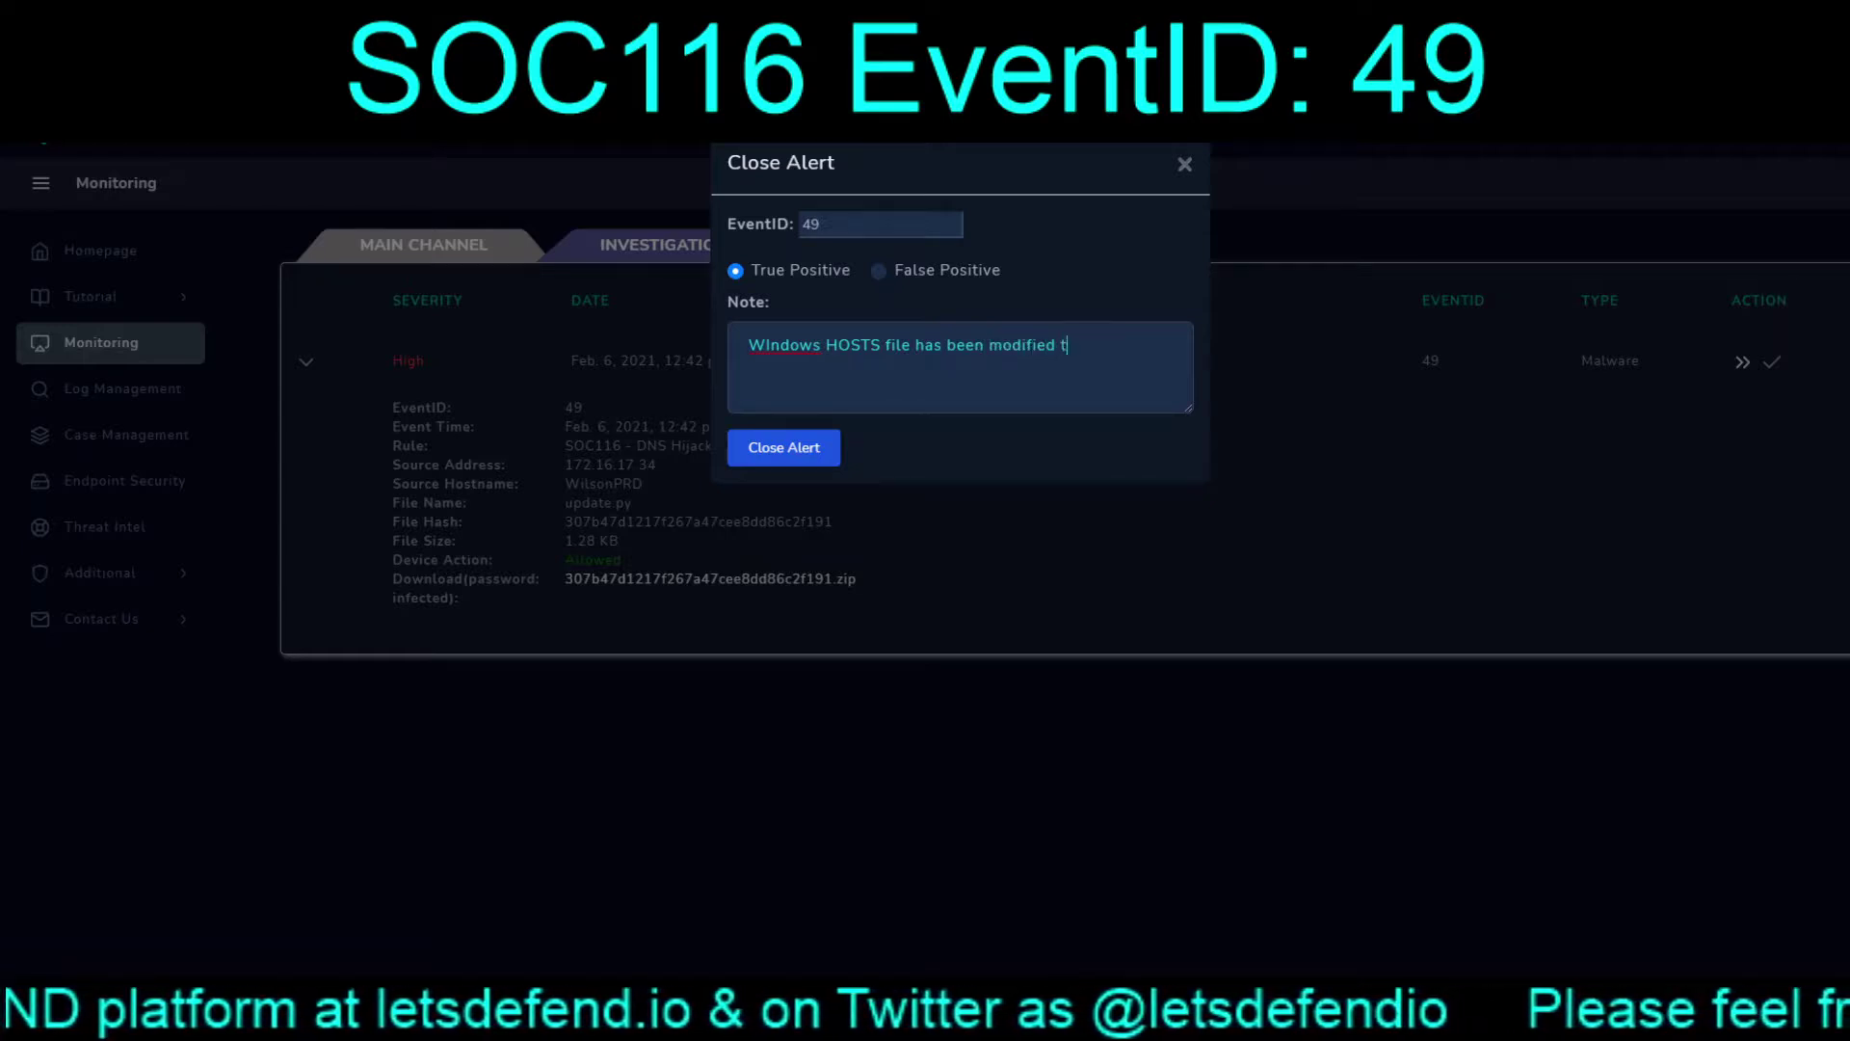
pyautogui.write('o point to')
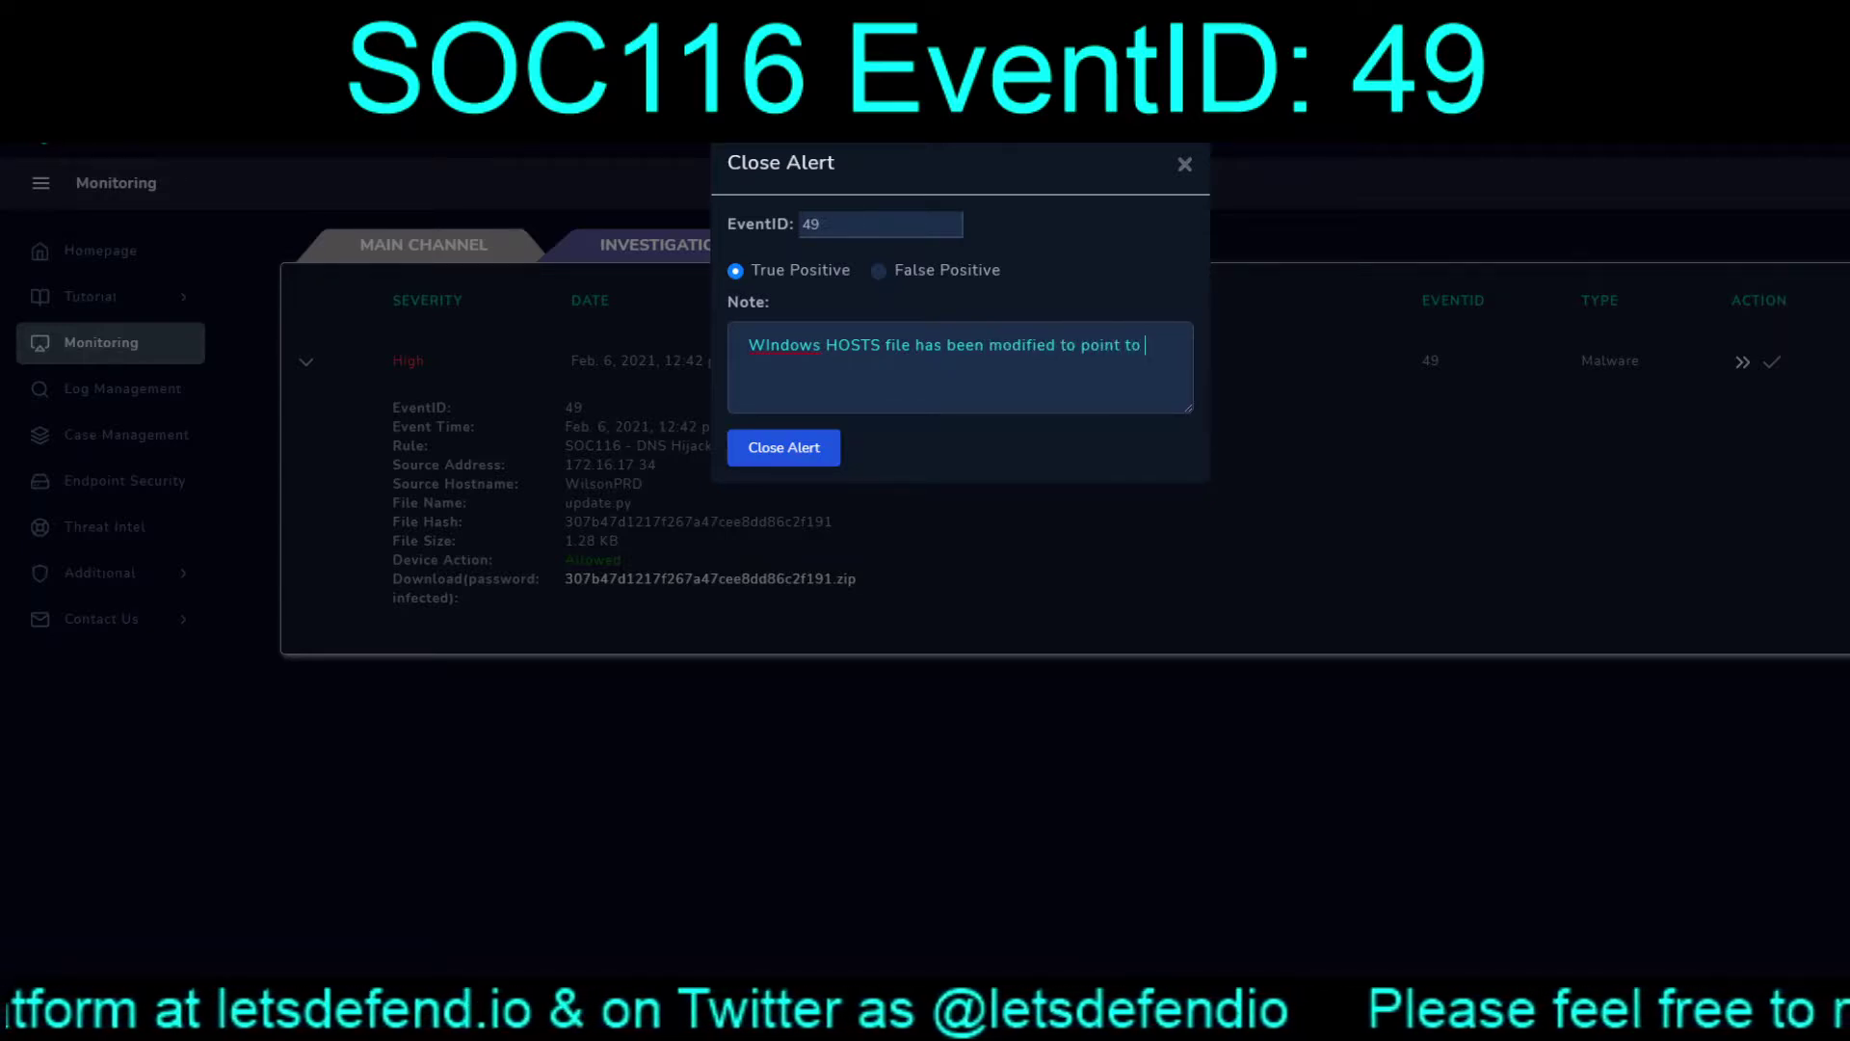
pyautogui.write(' Gith')
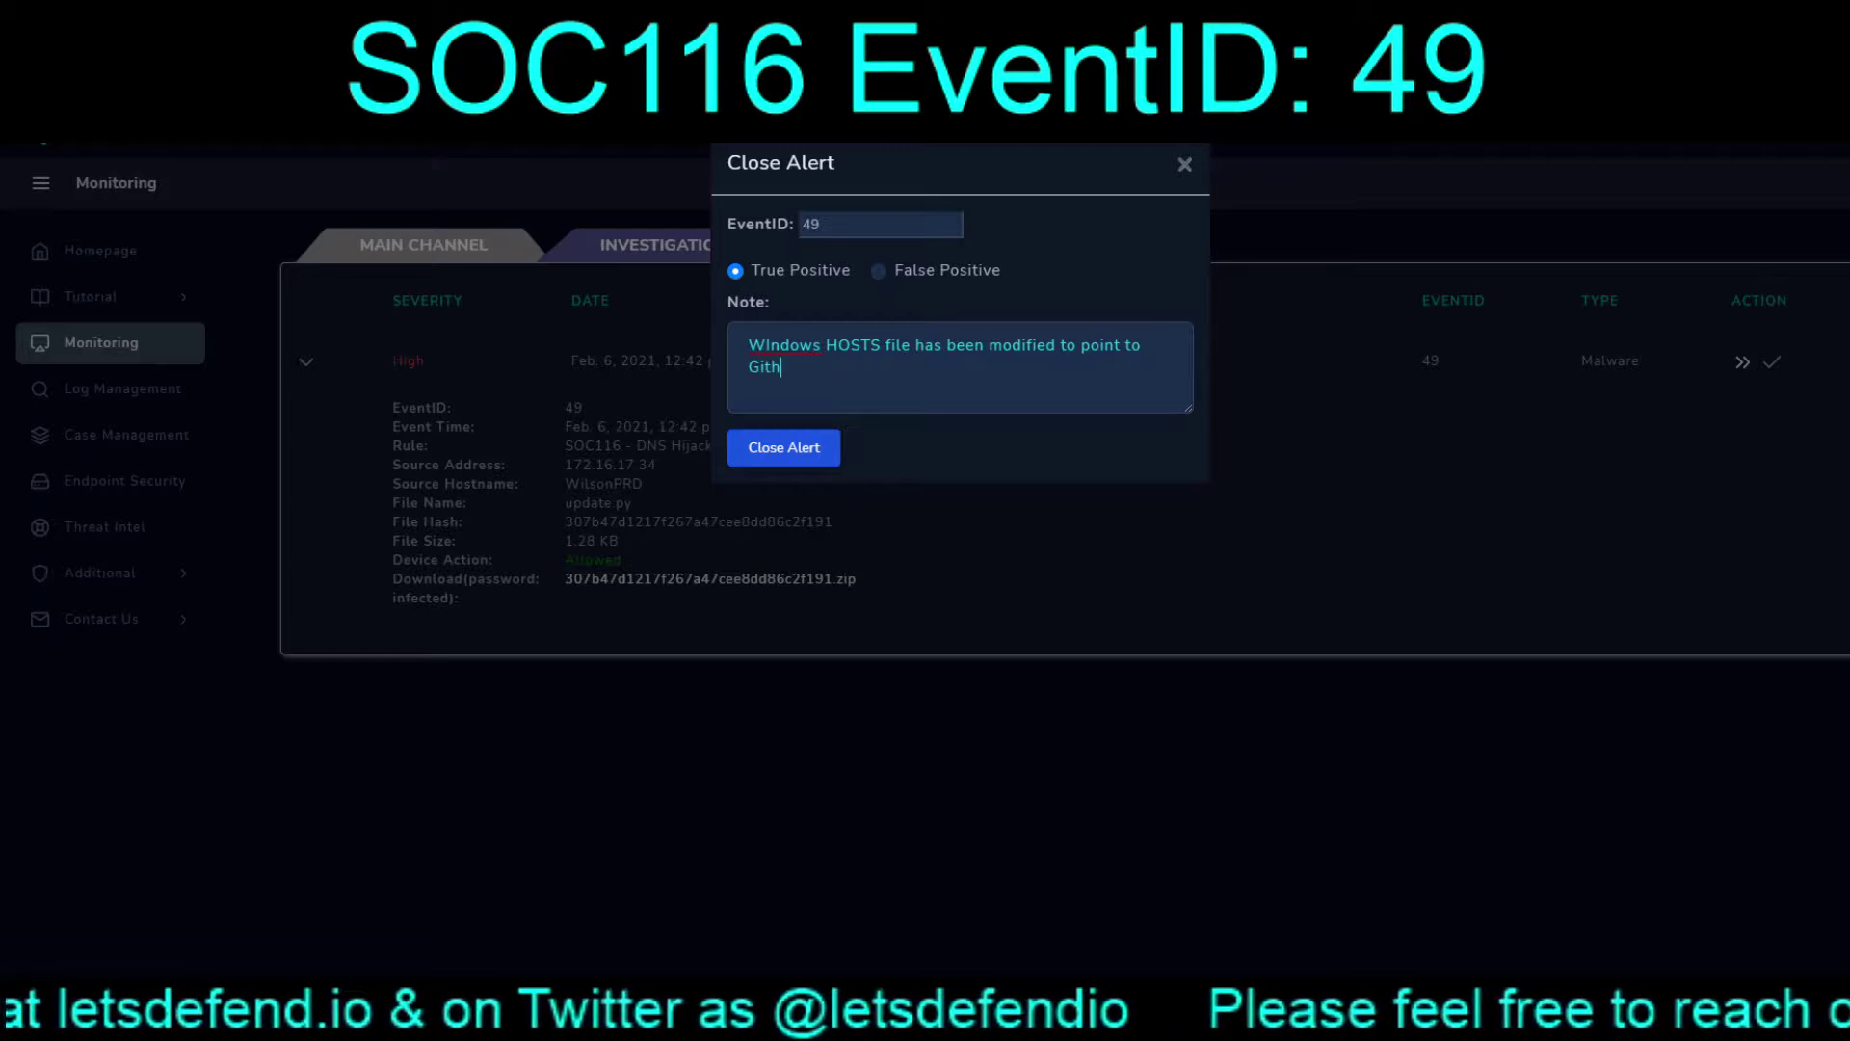
pyautogui.write('ub to ')
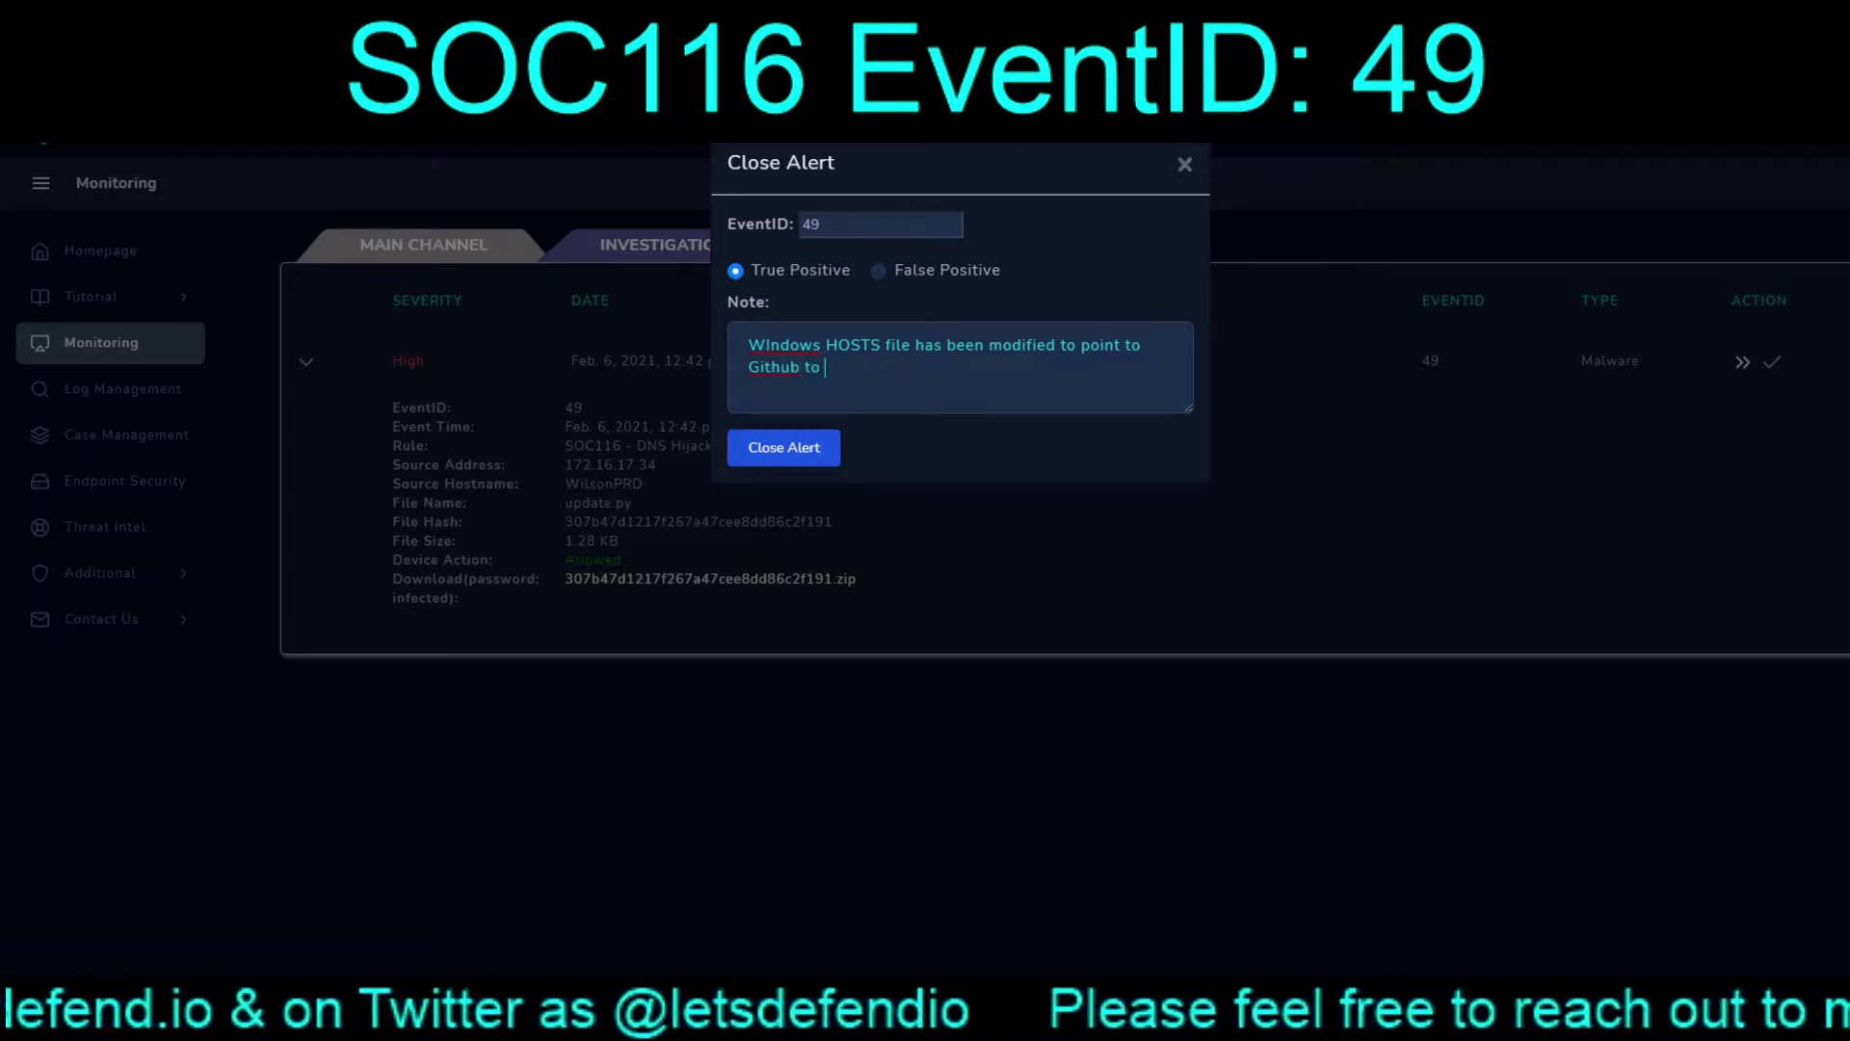
pyautogui.write('an Chine')
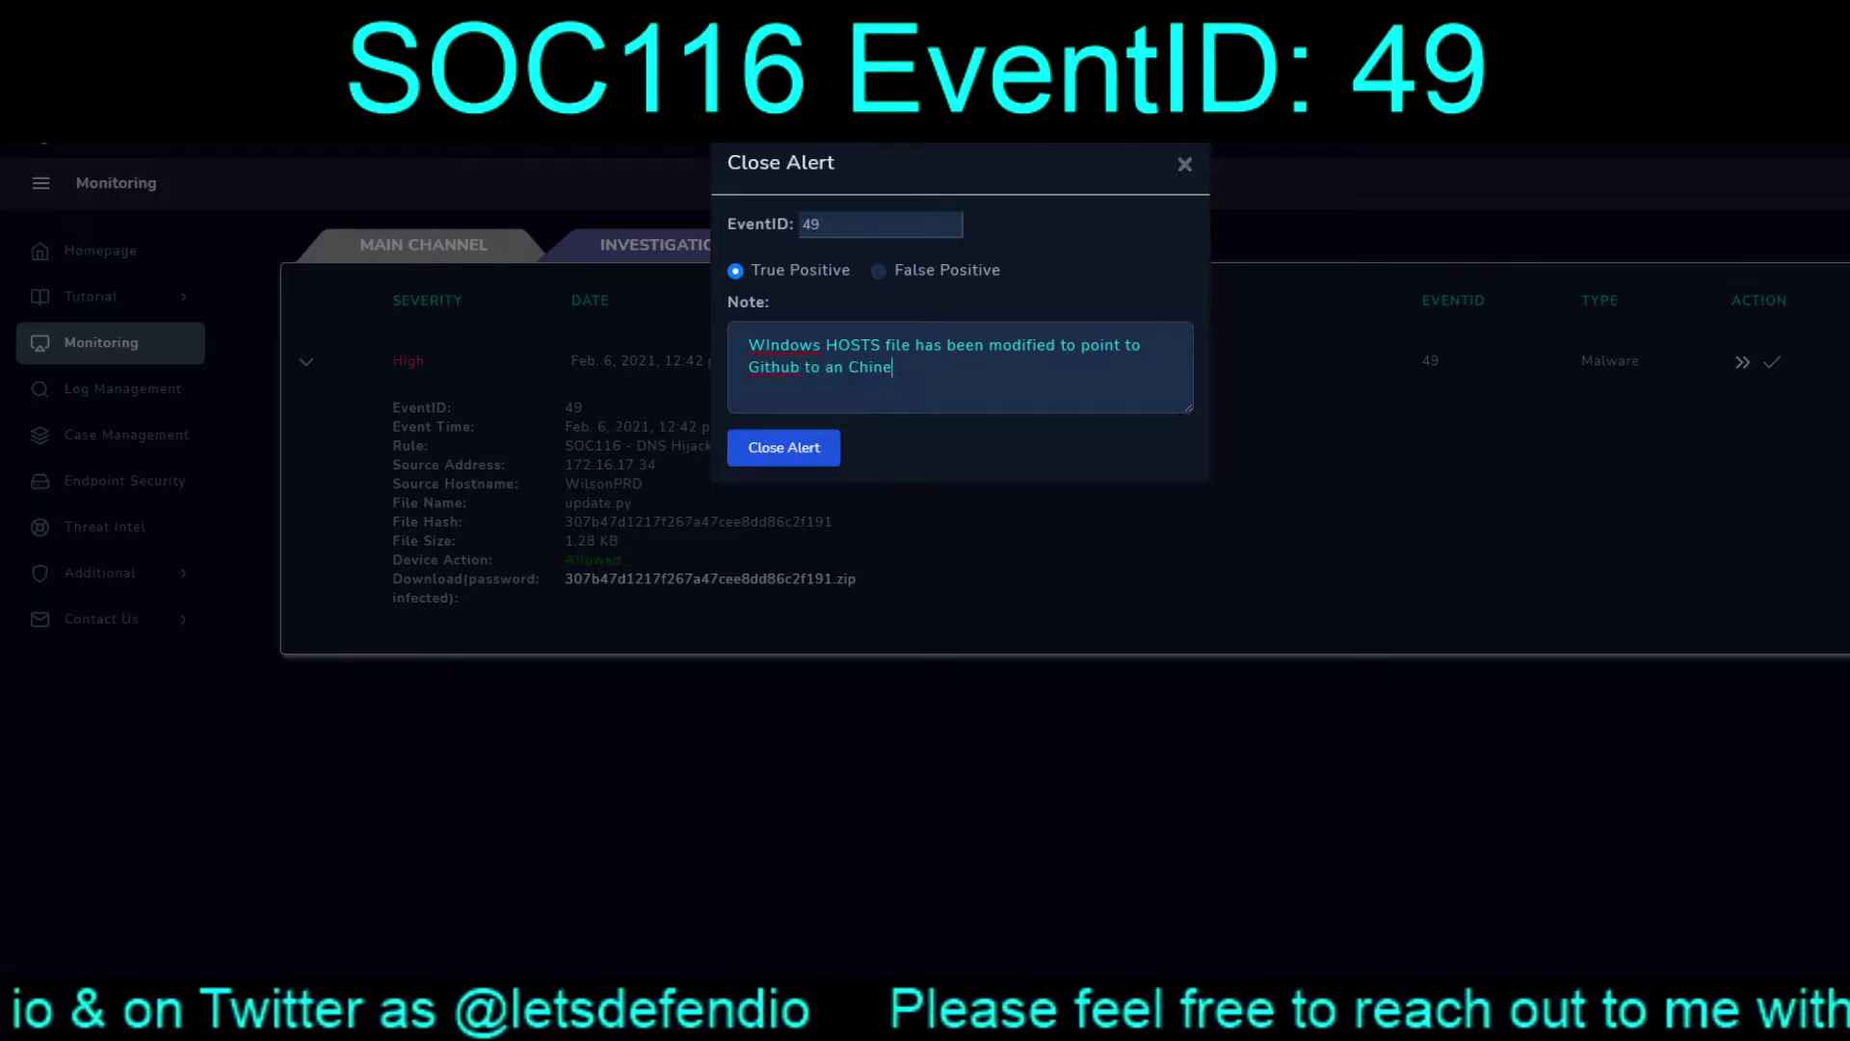
pyautogui.write('se IP')
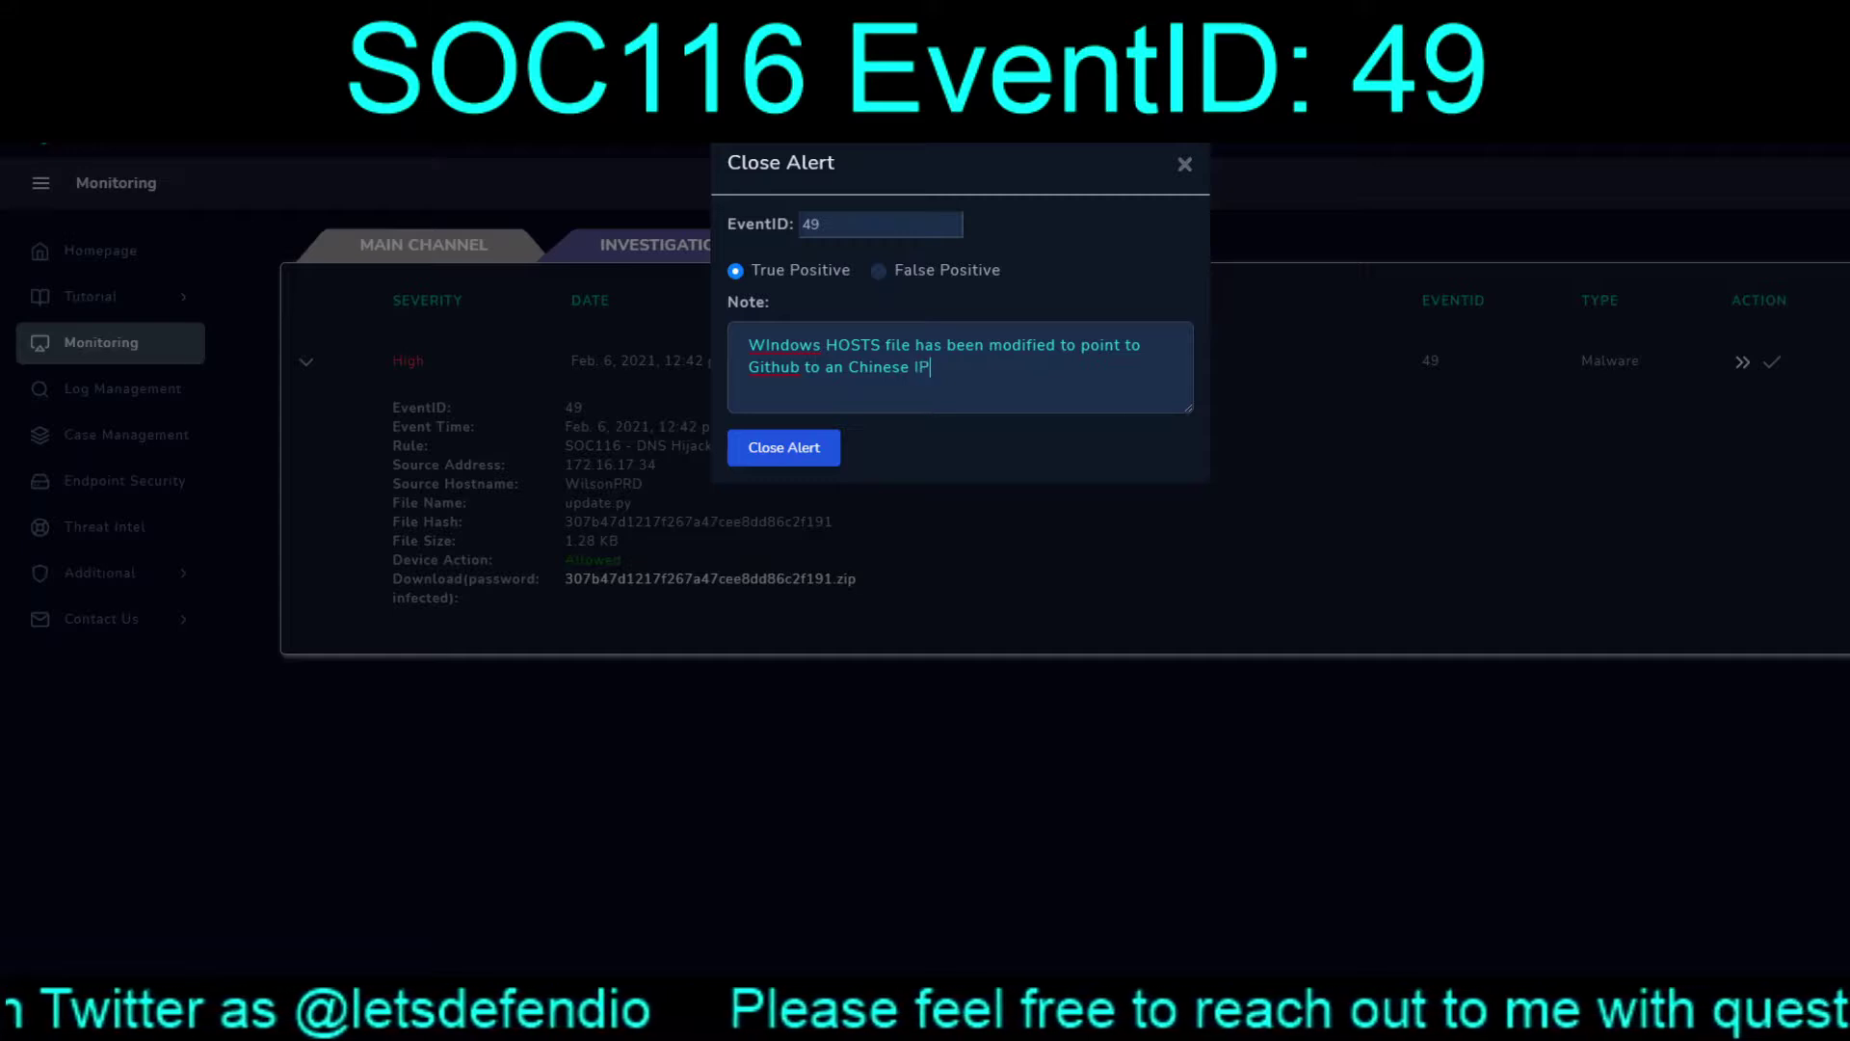
# Correct the note's spellings to "Windows" and "GitHub" and close the alert as True Positive.
pyautogui.doubleClick(791, 345)
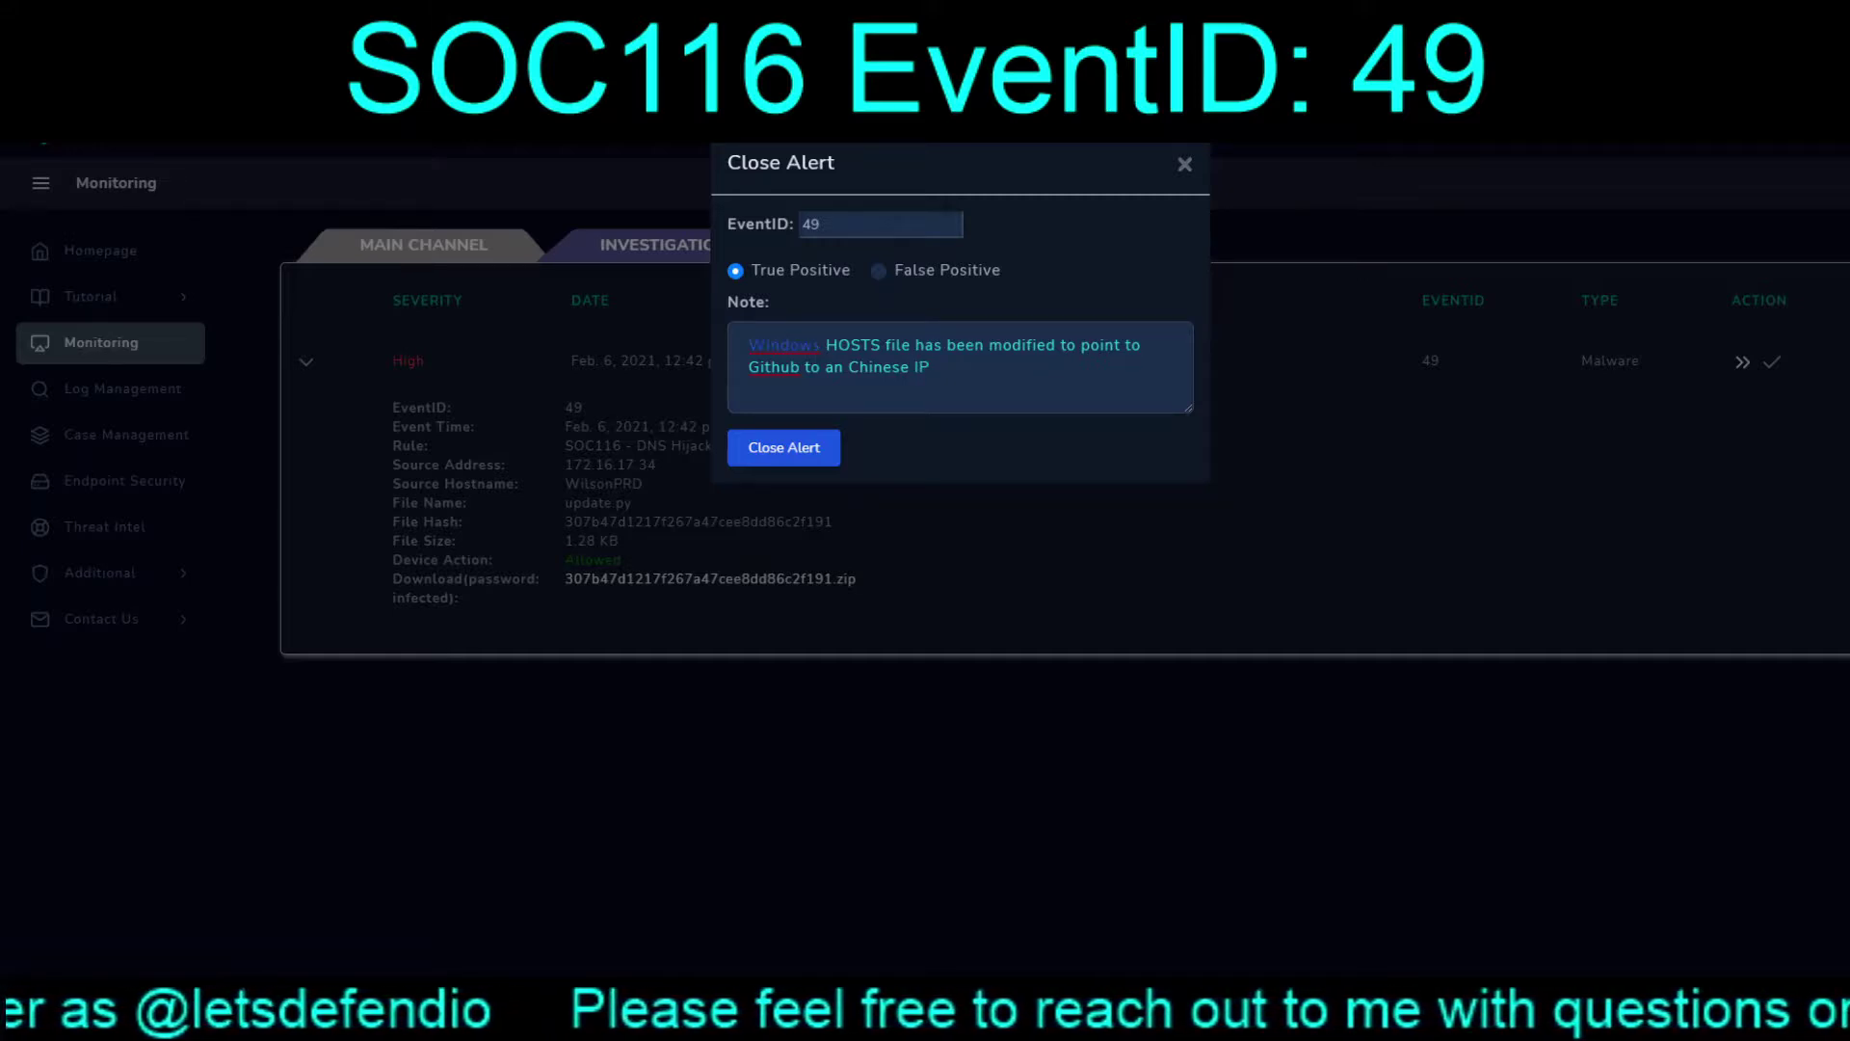
pyautogui.write('Windows')
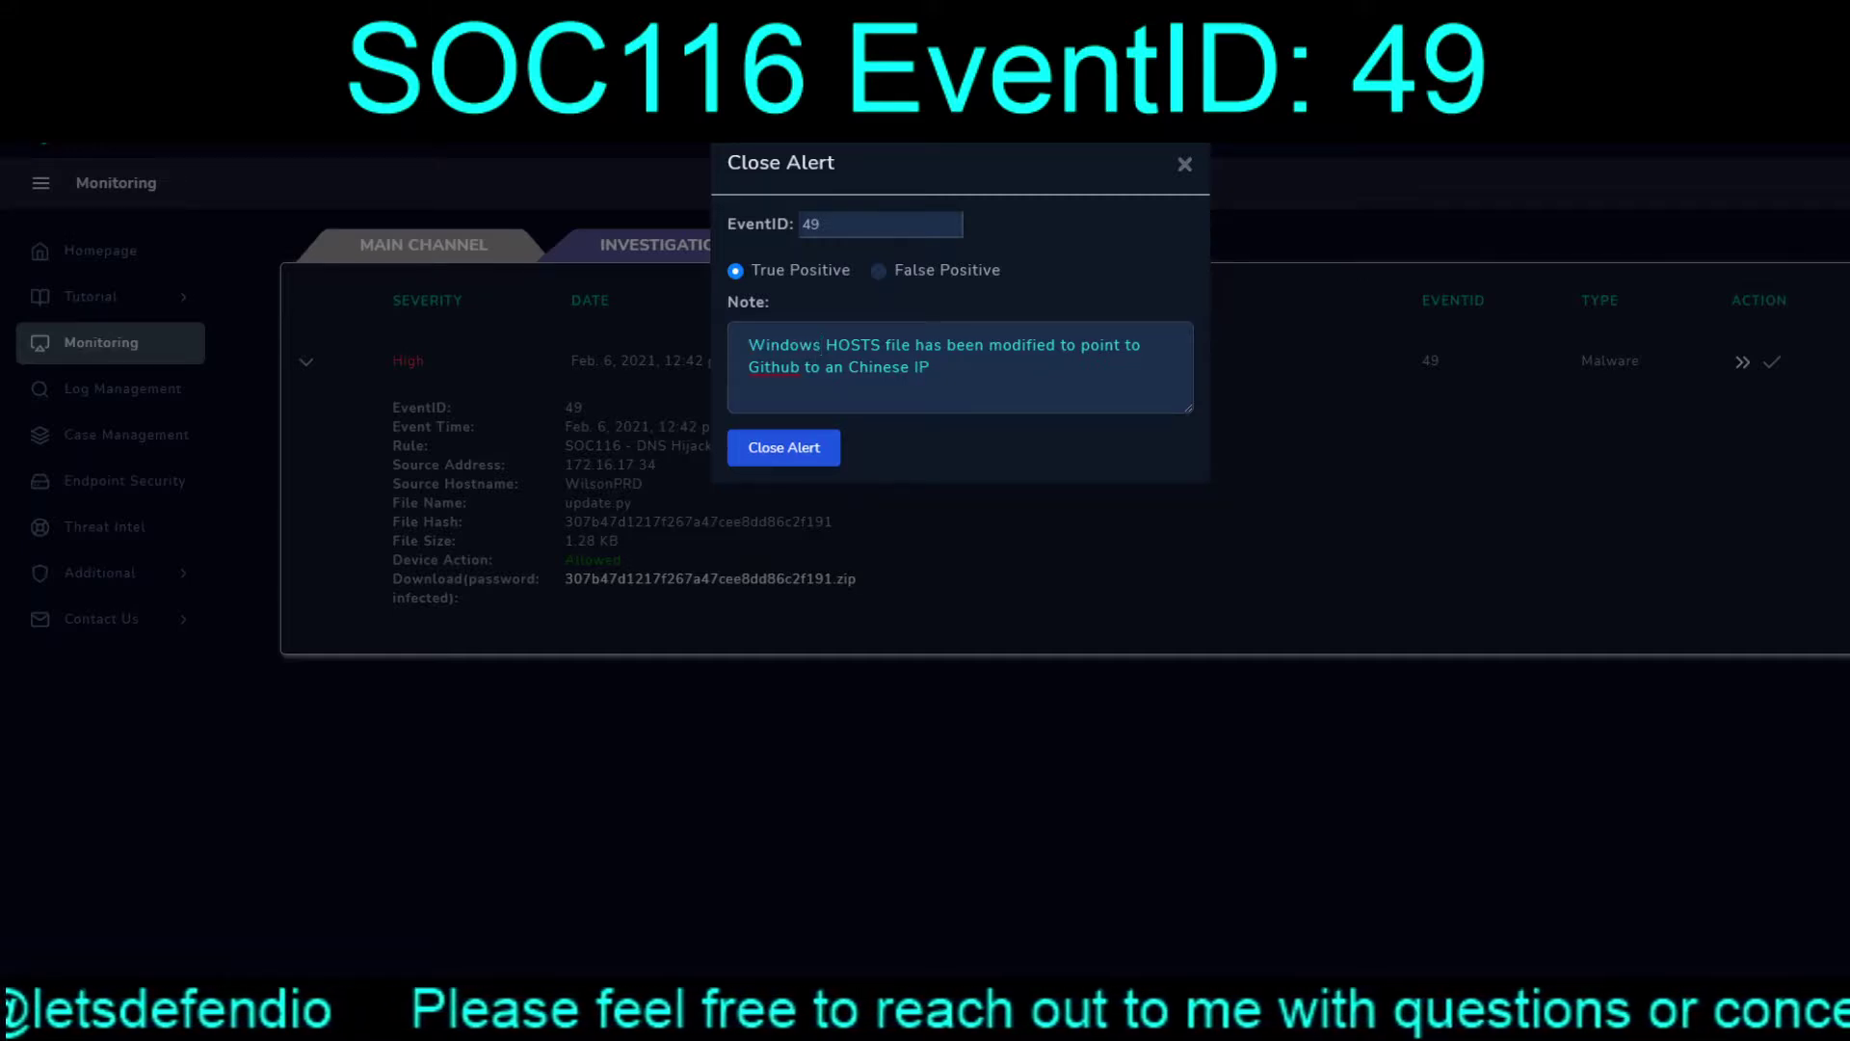
pyautogui.doubleClick(774, 367)
pyautogui.write('GitHub')
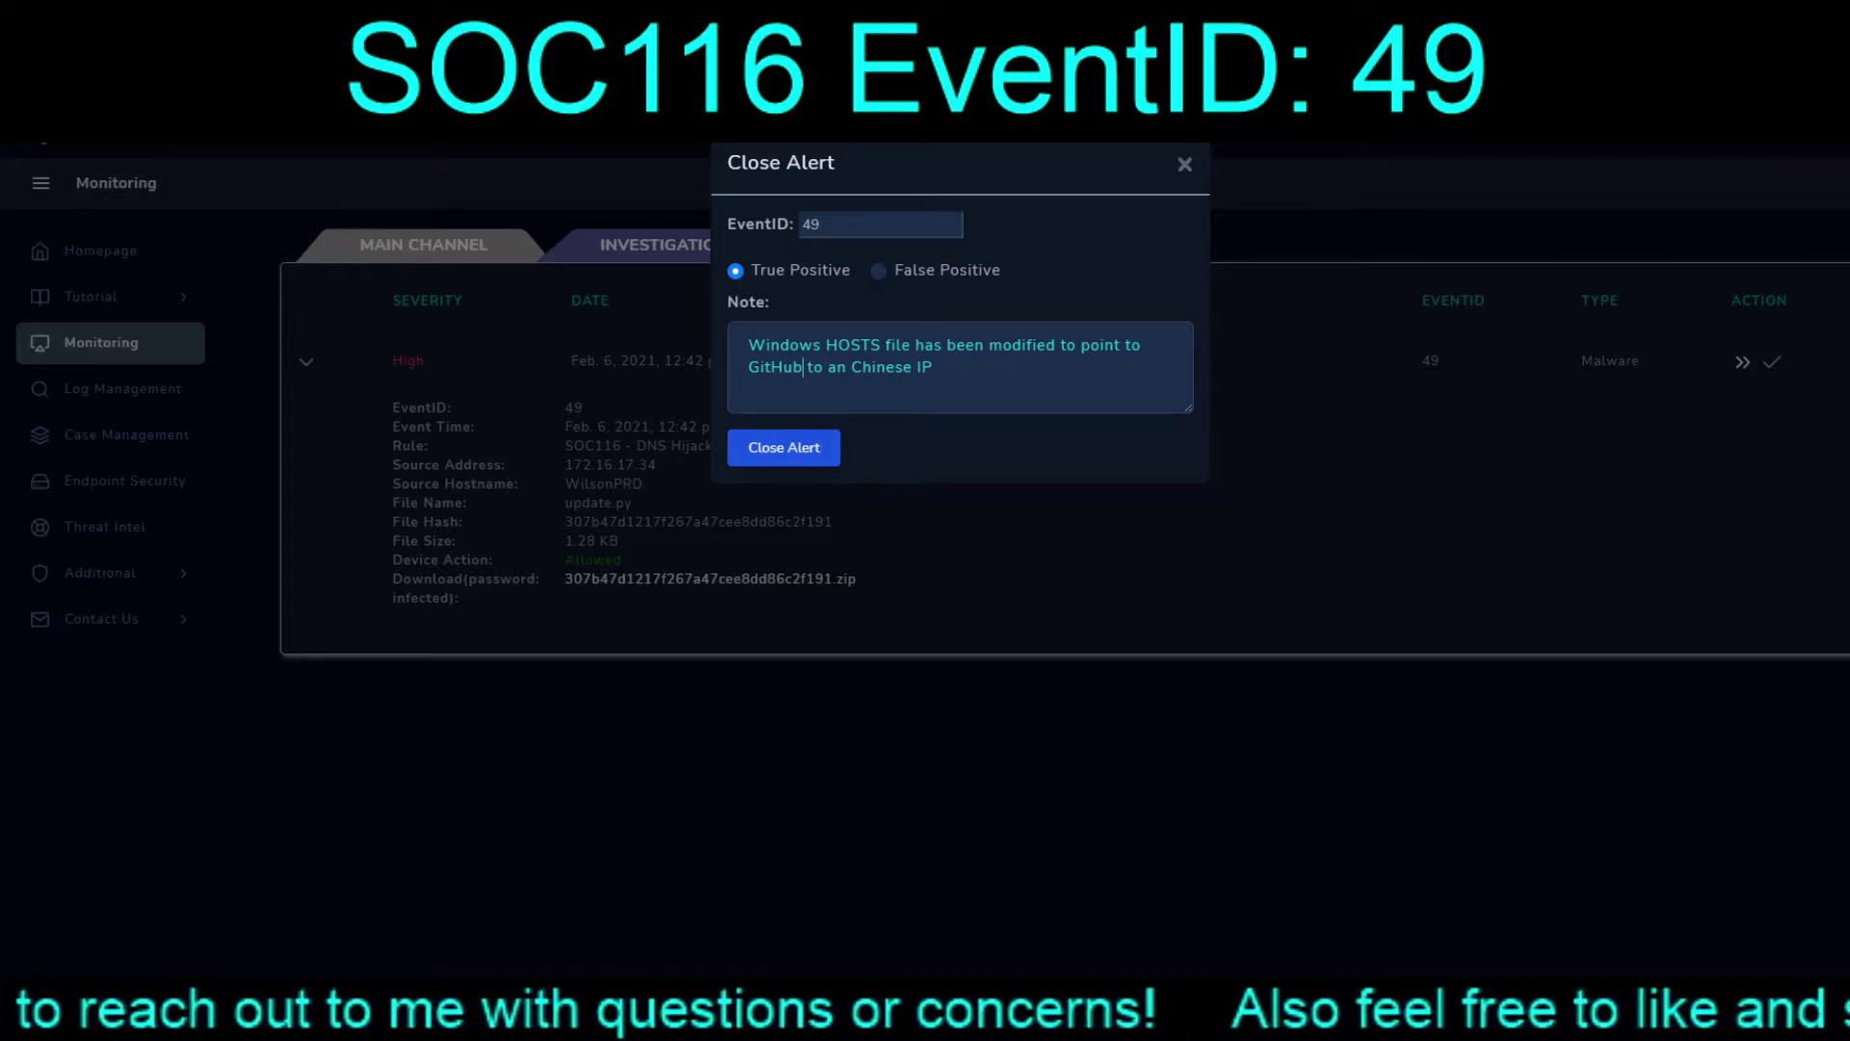
pyautogui.click(784, 444)
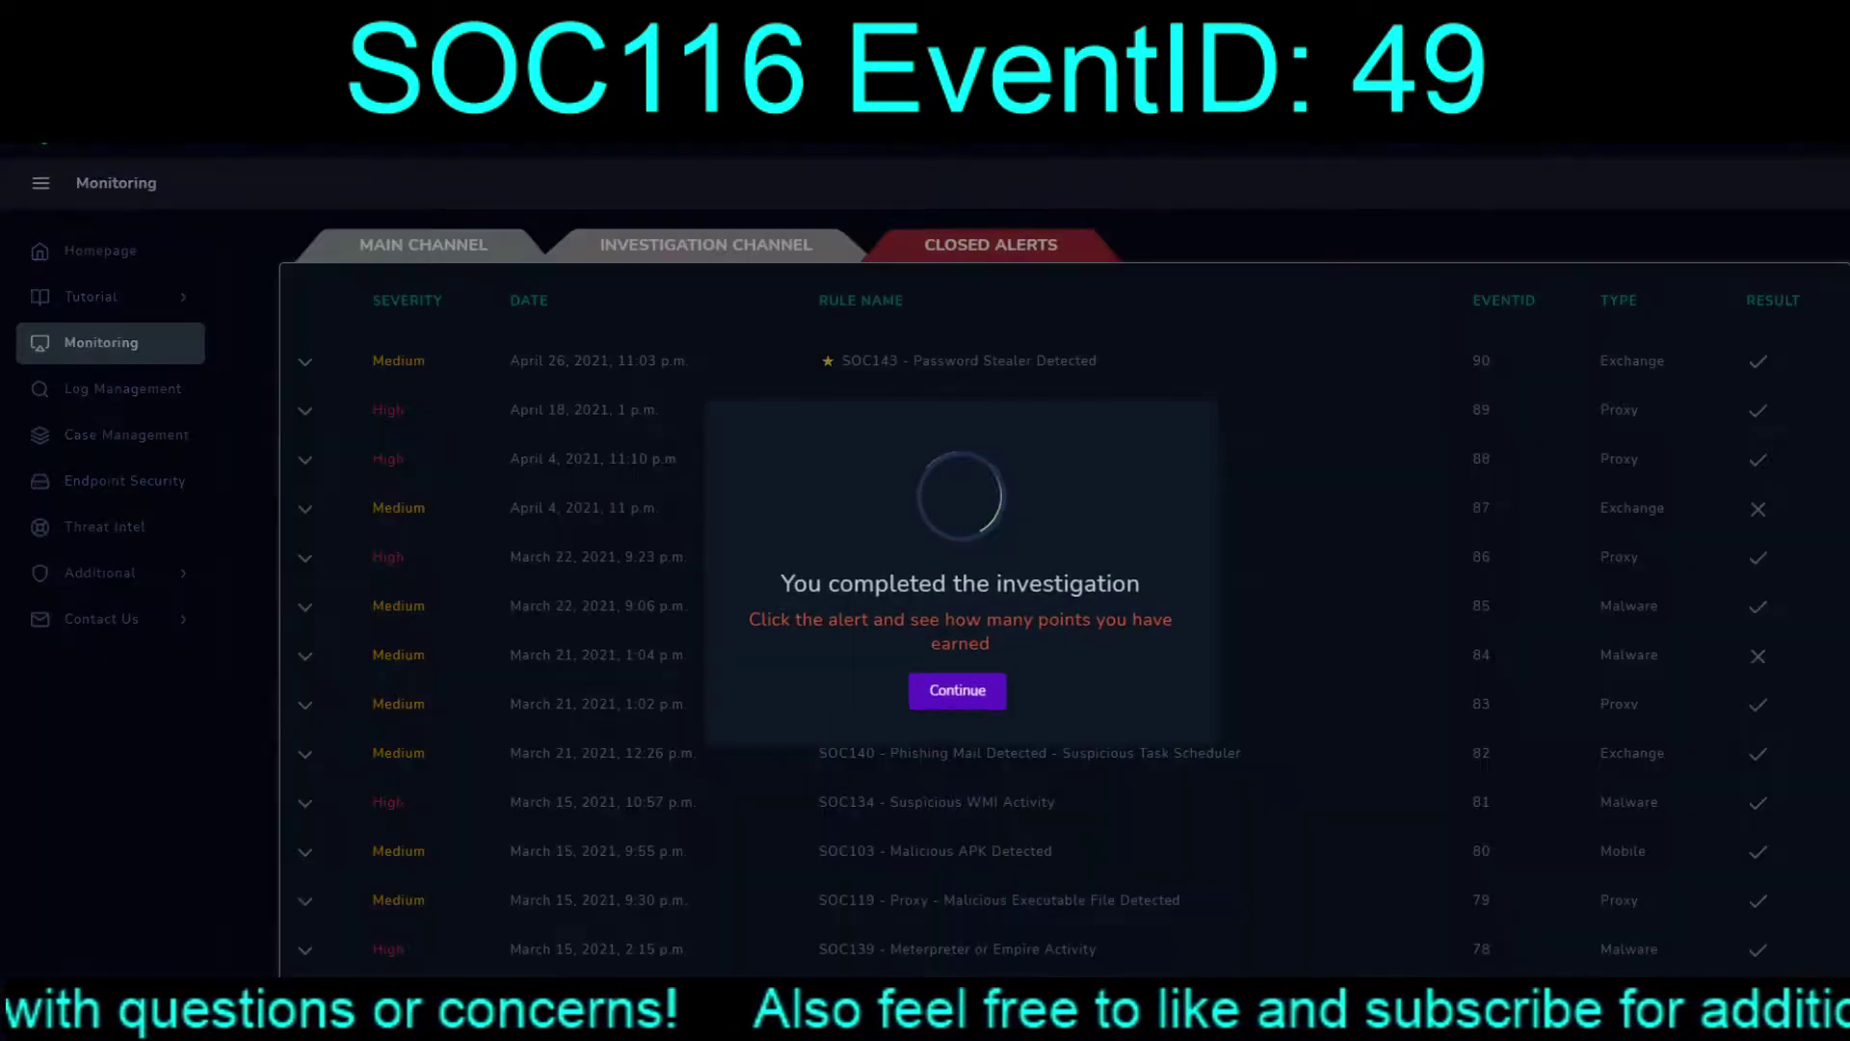
# Dismiss the completion message and expand the closed SOC116 DNS Hijacking alert to review its answers and points.
pyautogui.press('Return')
pyautogui.scroll(-10, 1064, 578)
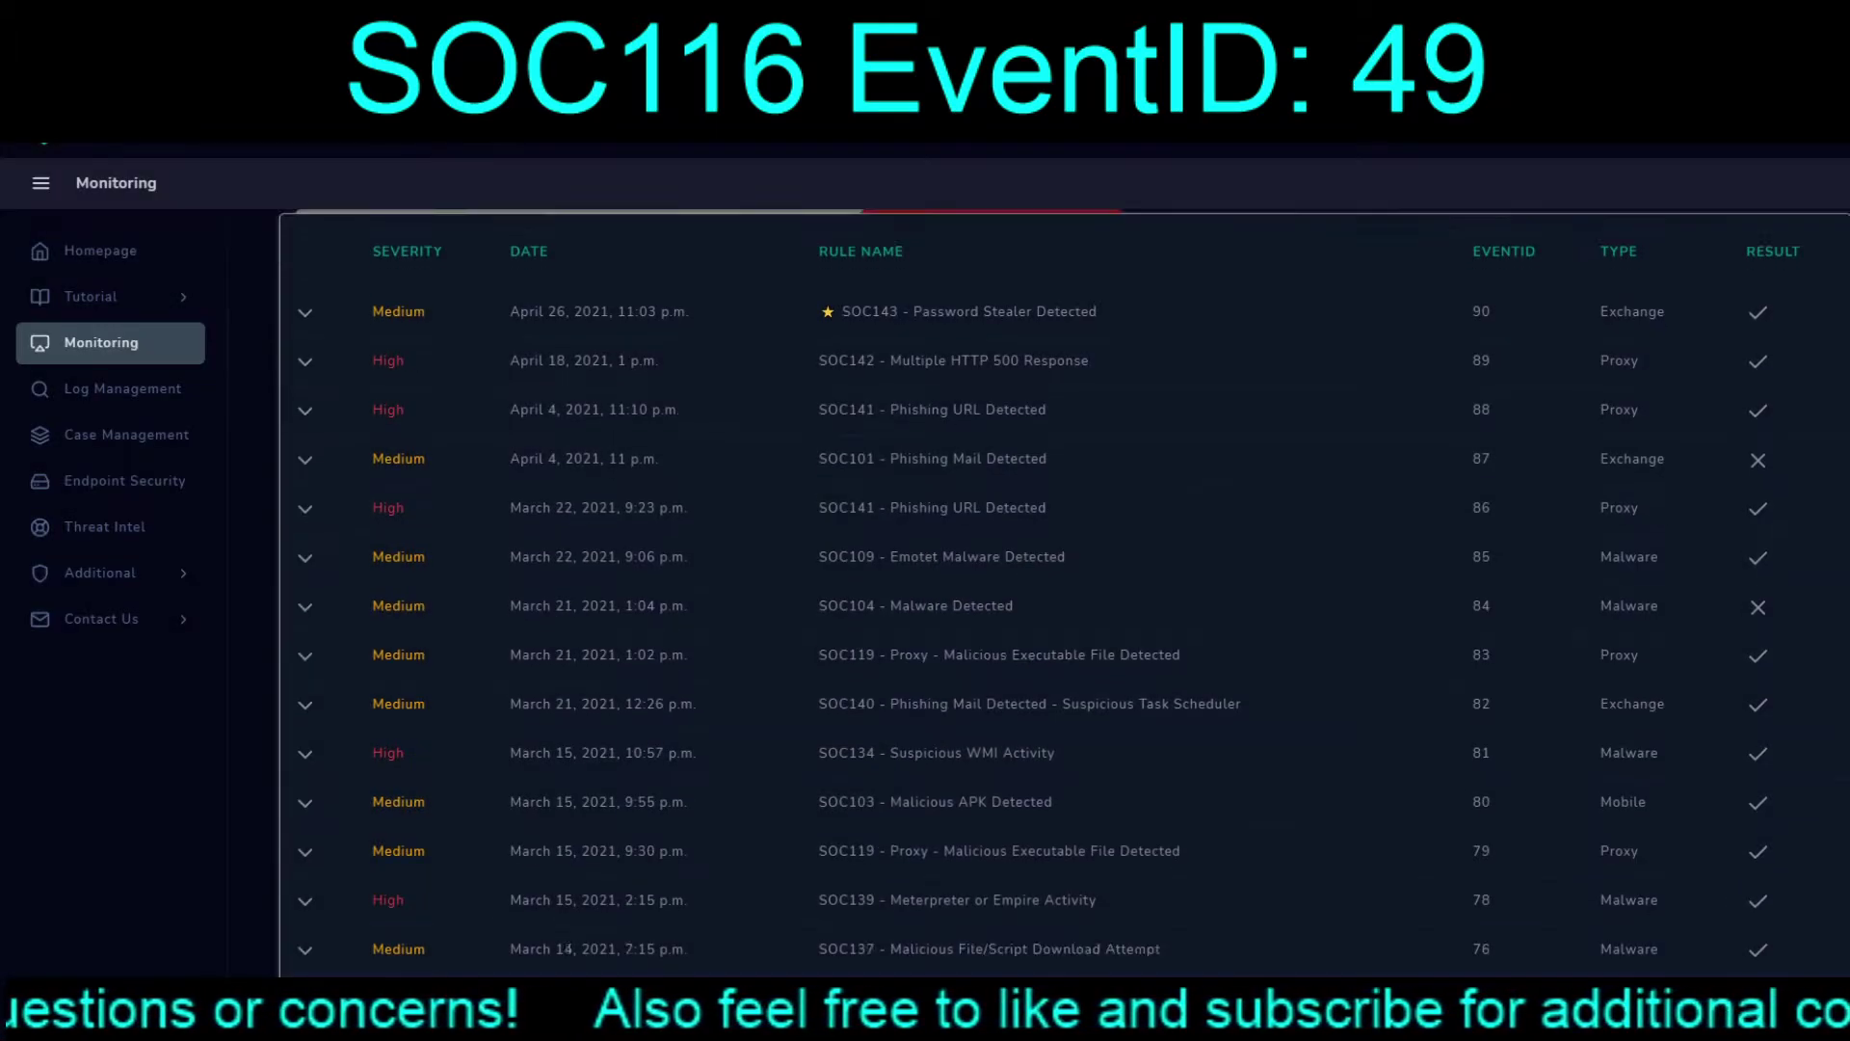
pyautogui.scroll(-4, 1064, 578)
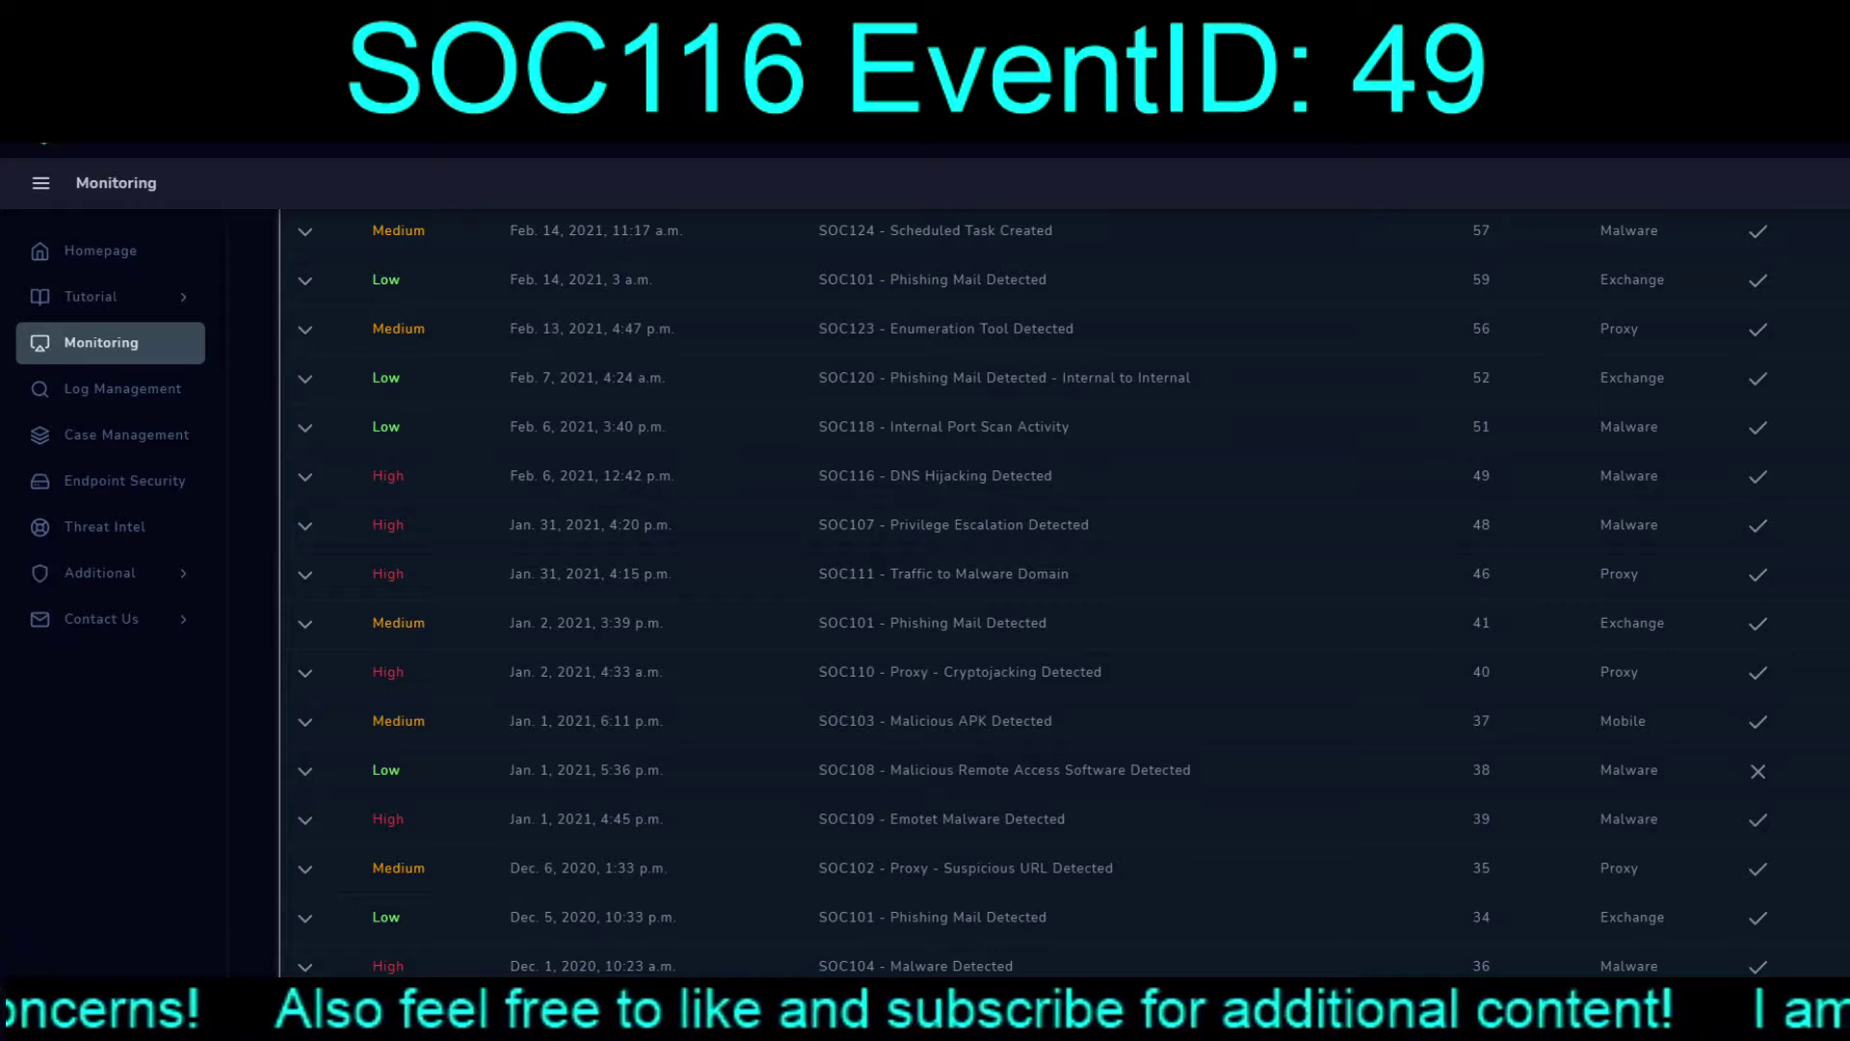
pyautogui.click(305, 476)
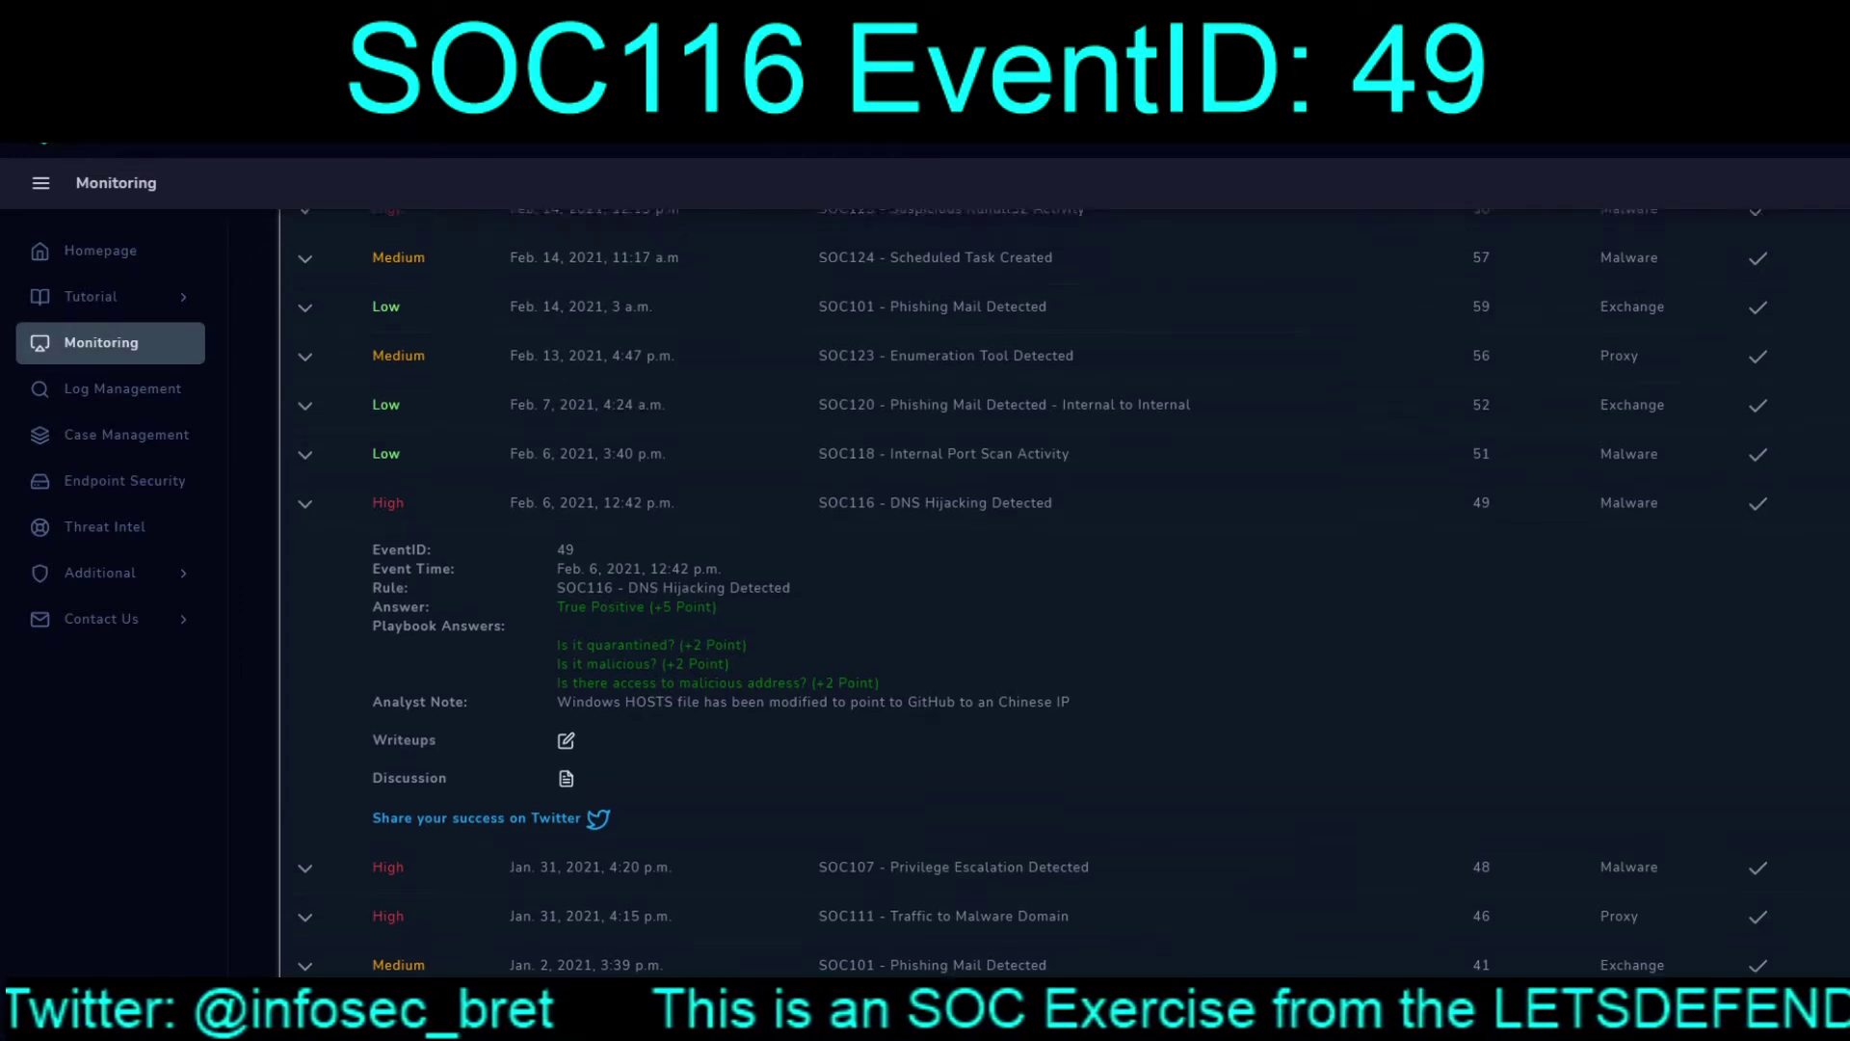
# Return to the main channel alerts and review the details of SOC117 - Suspicious .reg File, EventID 50.
pyautogui.scroll(10, 1033, 578)
pyautogui.click(424, 245)
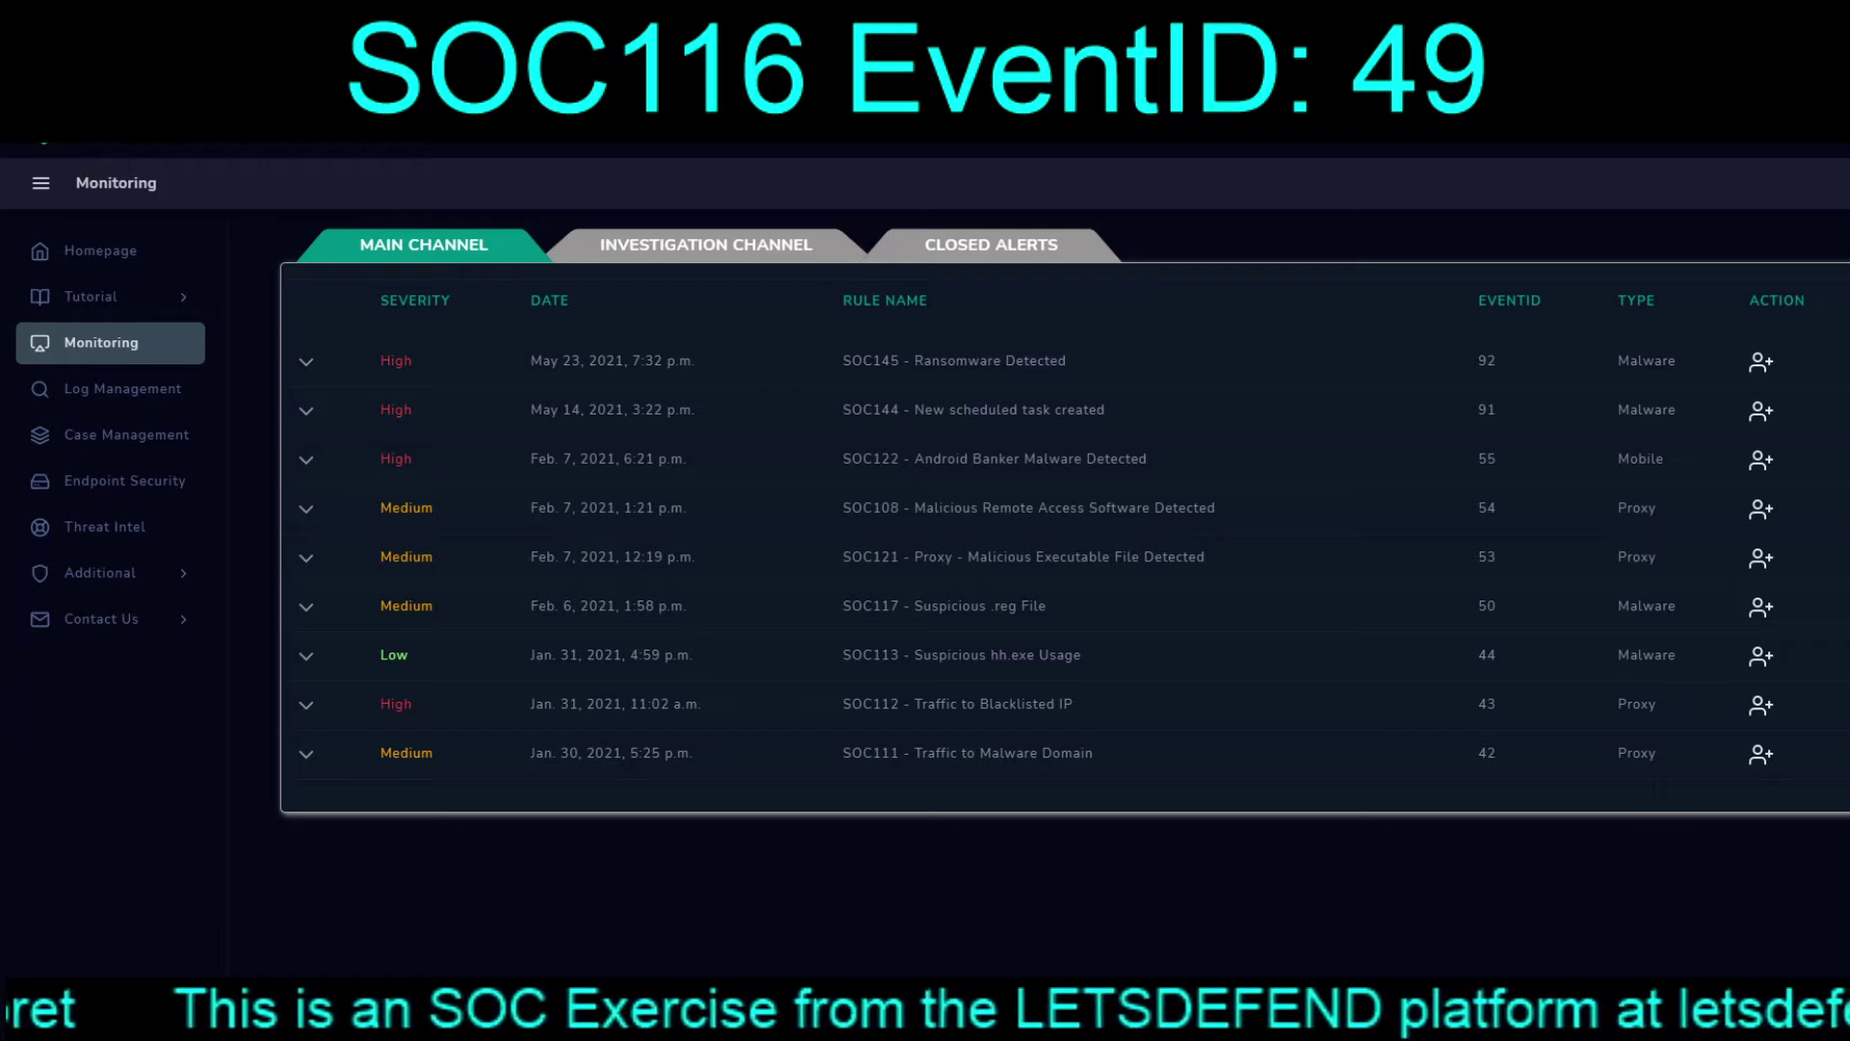
pyautogui.click(305, 607)
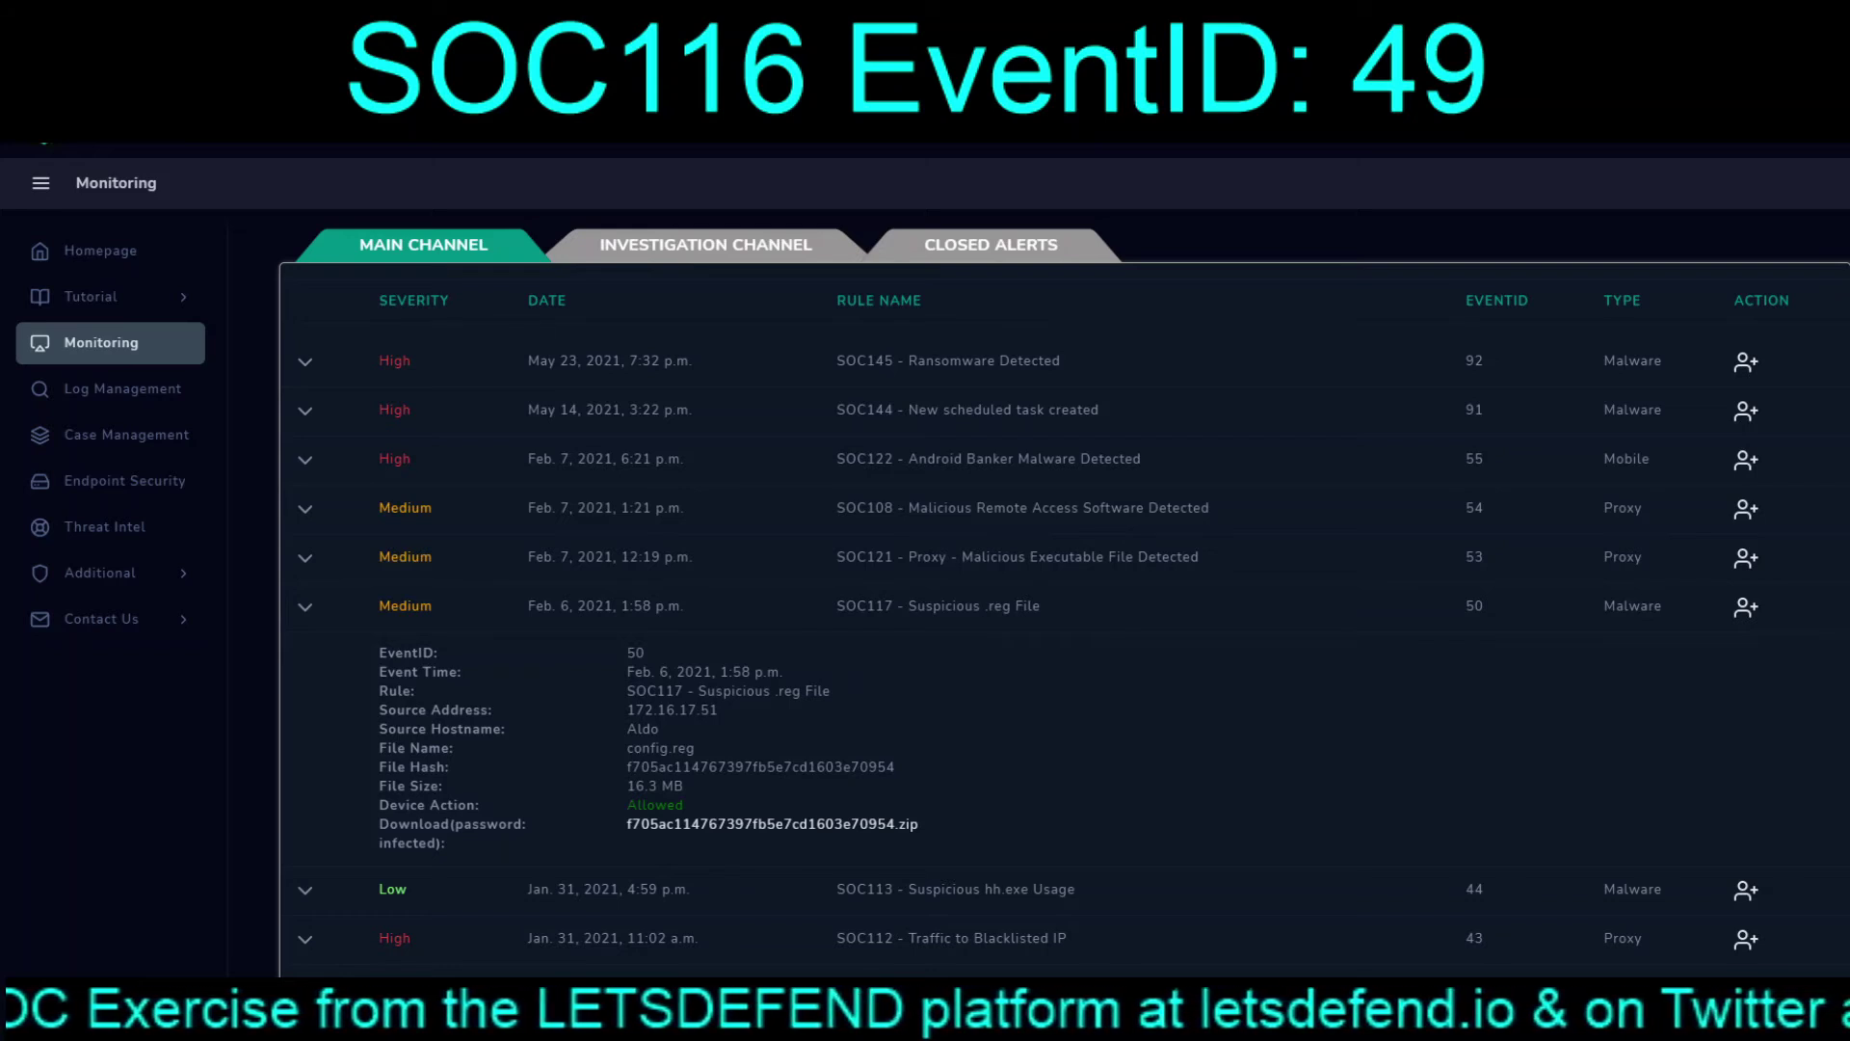
pyautogui.scroll(-1, 1064, 556)
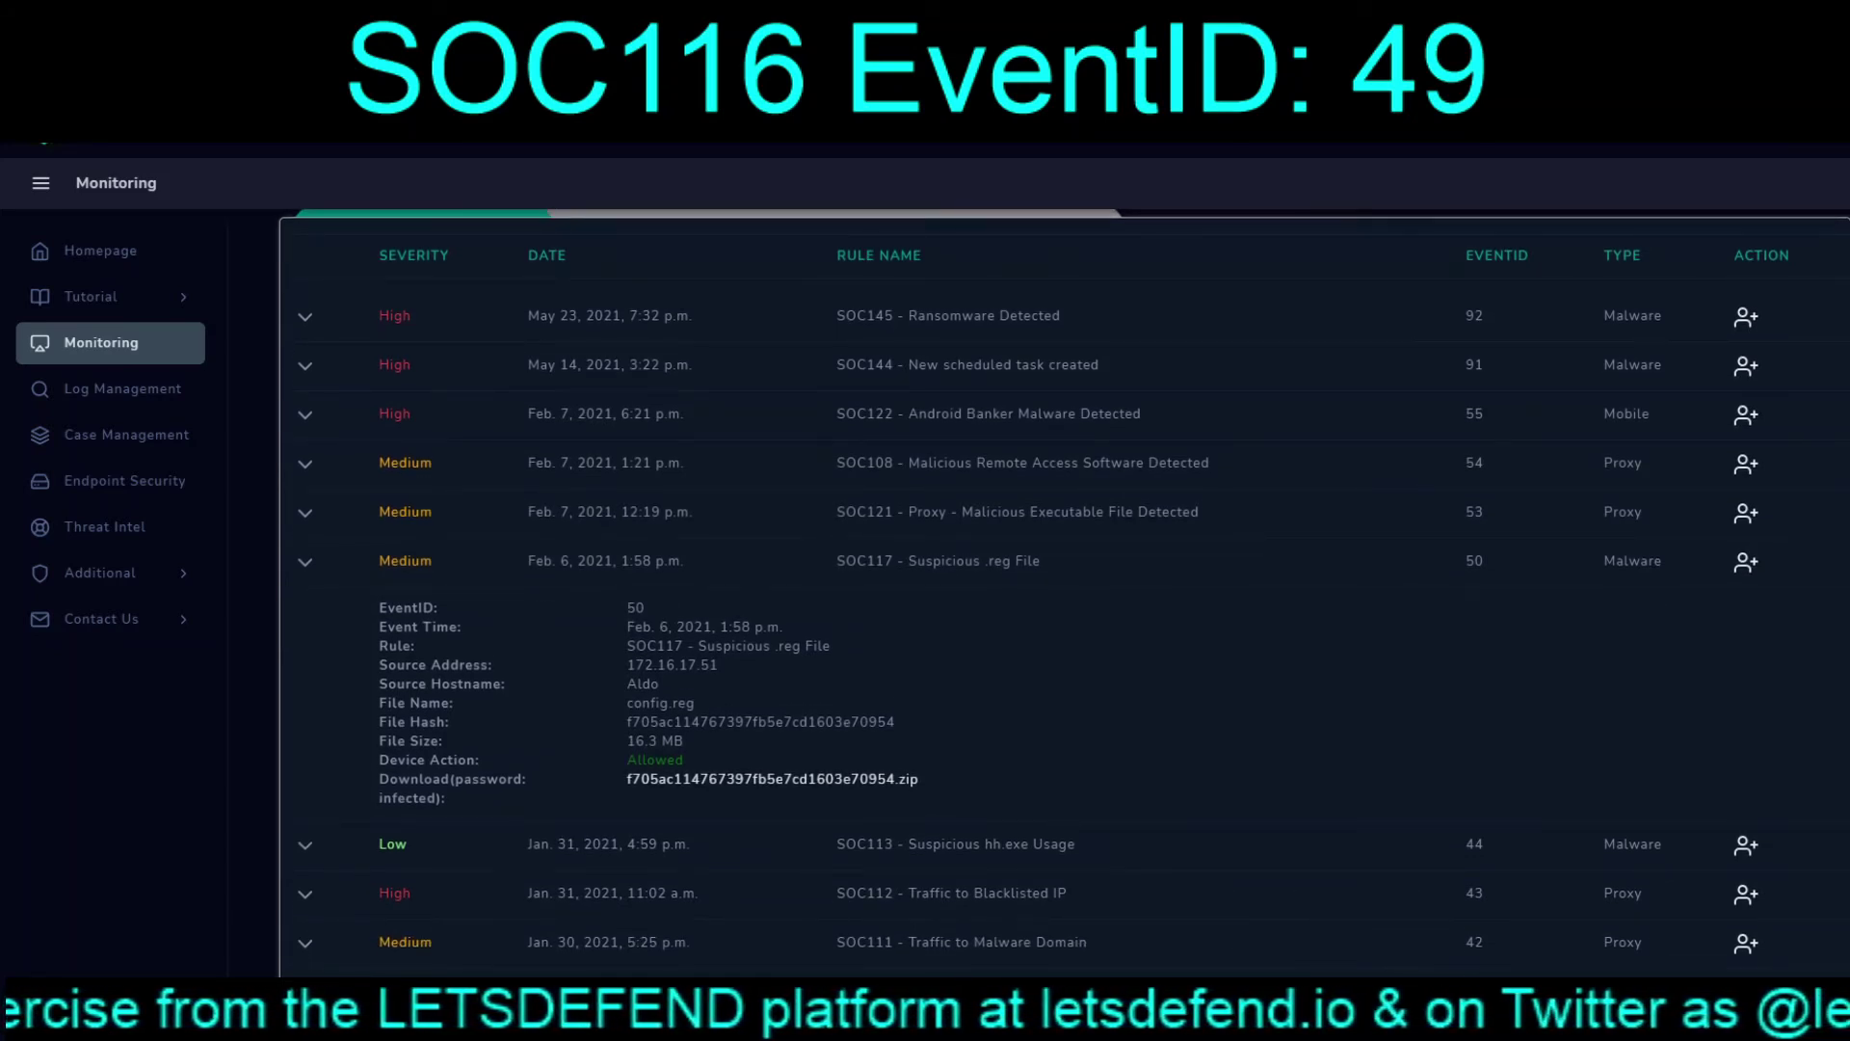
pyautogui.scroll(1, 1064, 559)
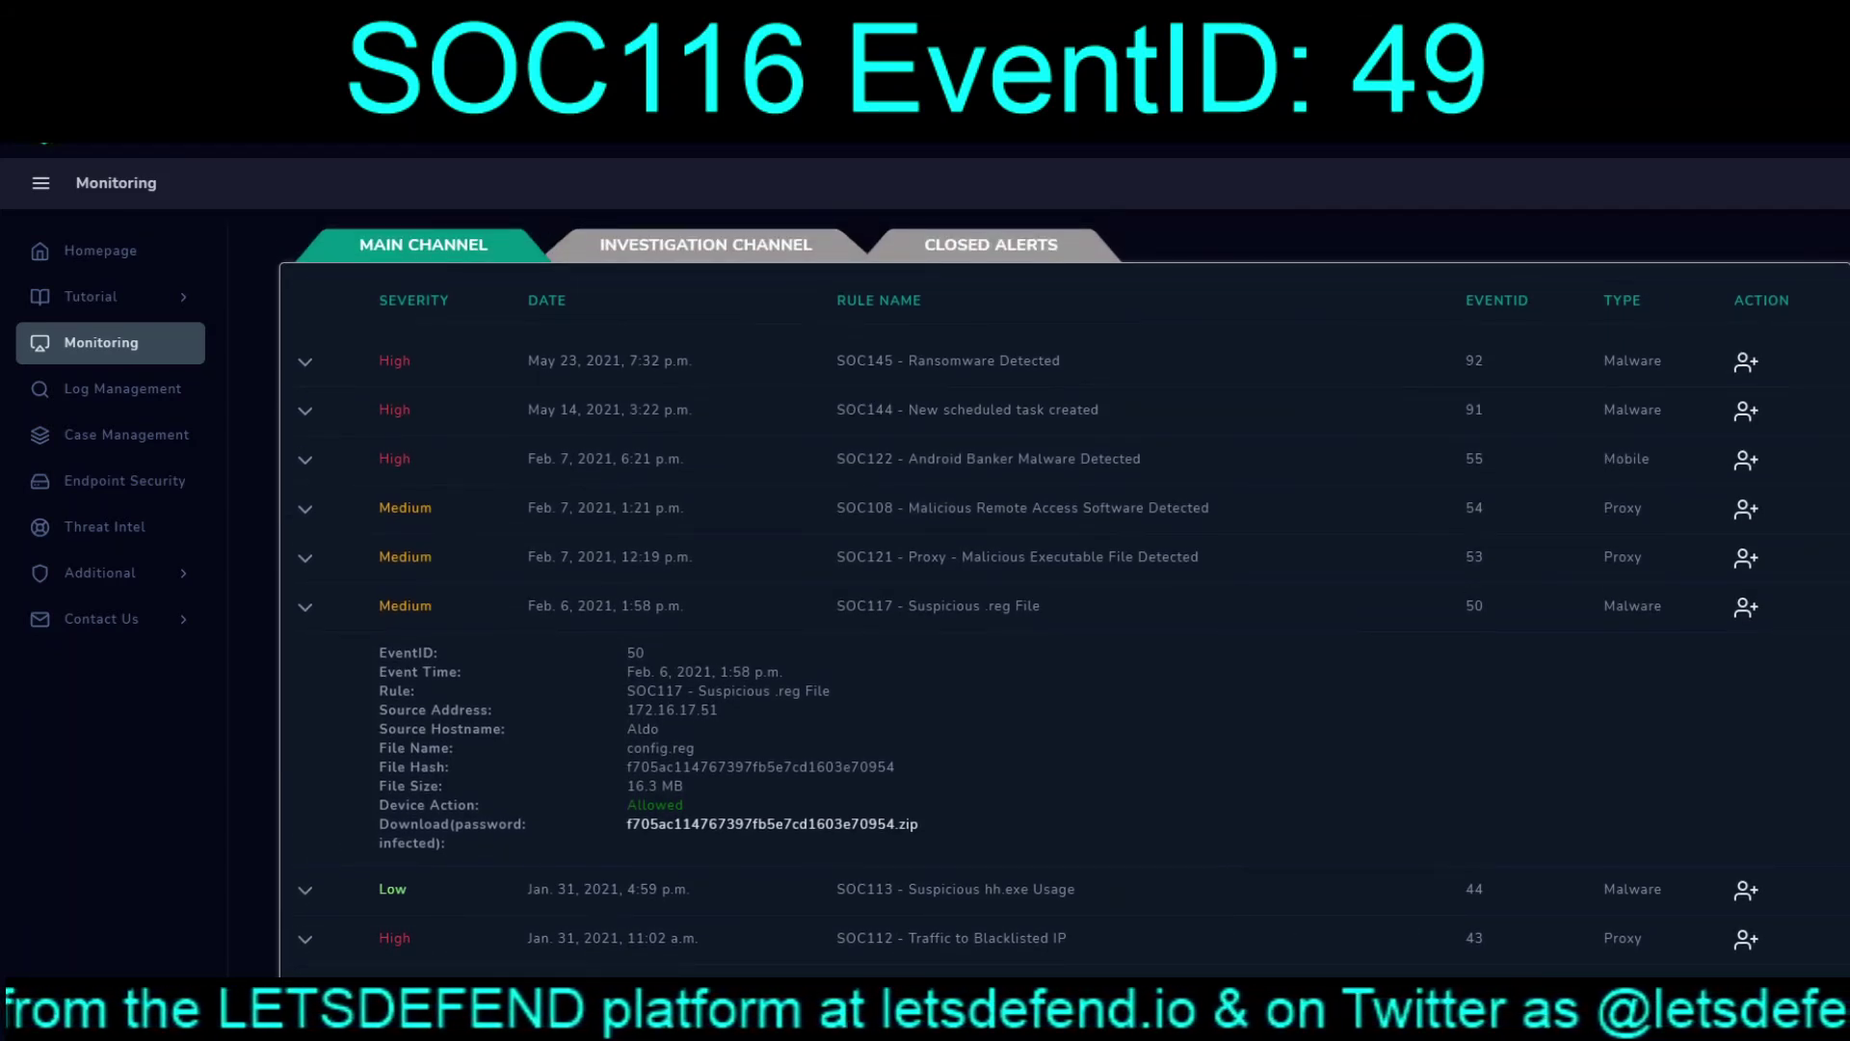